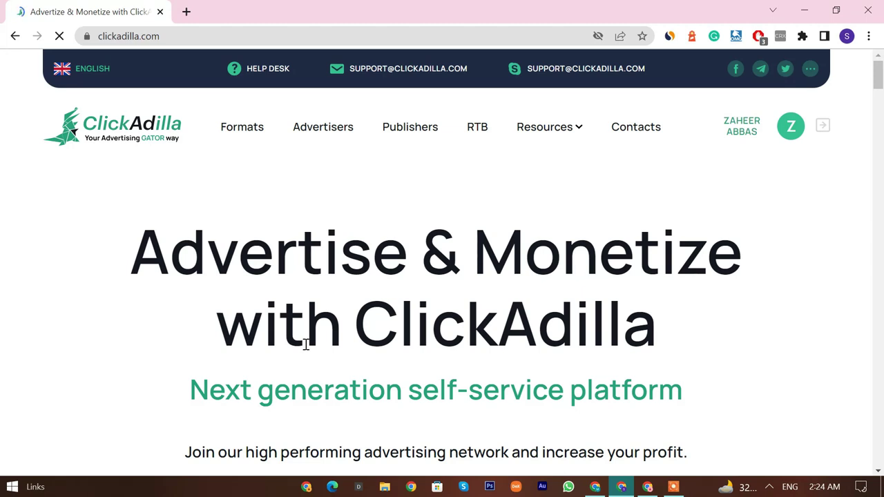
pyautogui.click(186, 12)
pyautogui.write('.0')
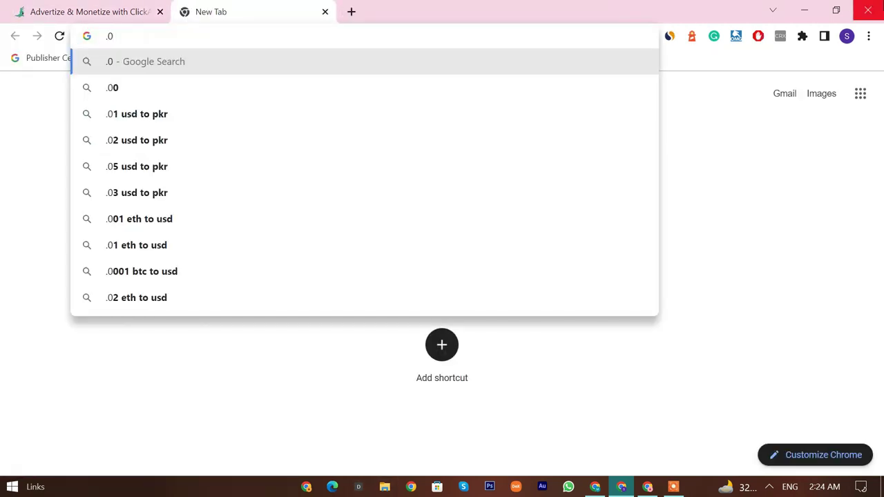
pyautogui.press('BackSpace')
pyautogui.press('BackSpace')
pyautogui.write('0.')
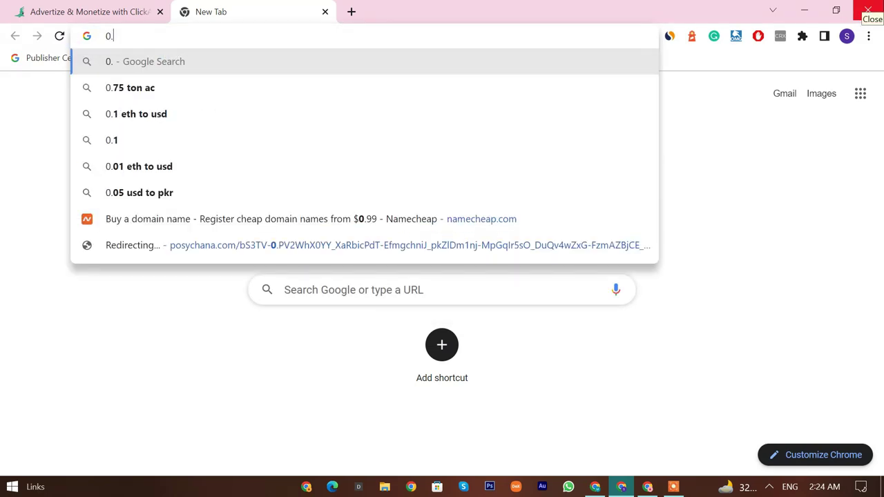
pyautogui.write('00')
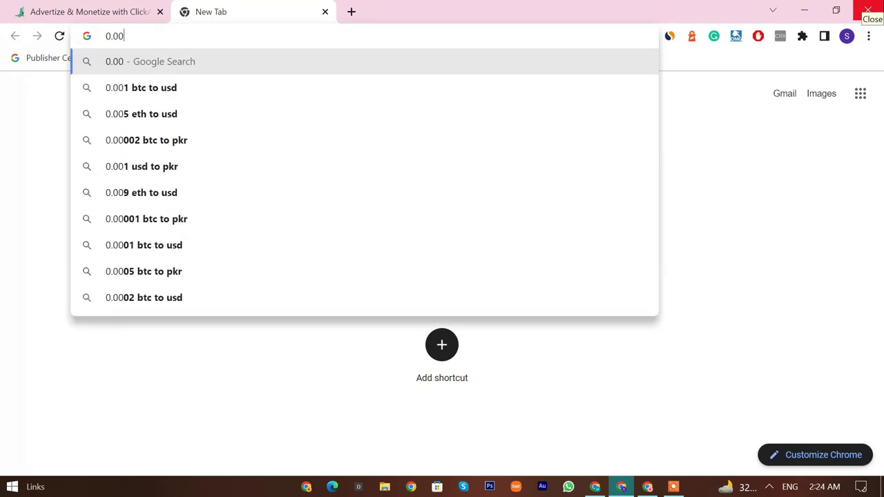
pyautogui.write('1')
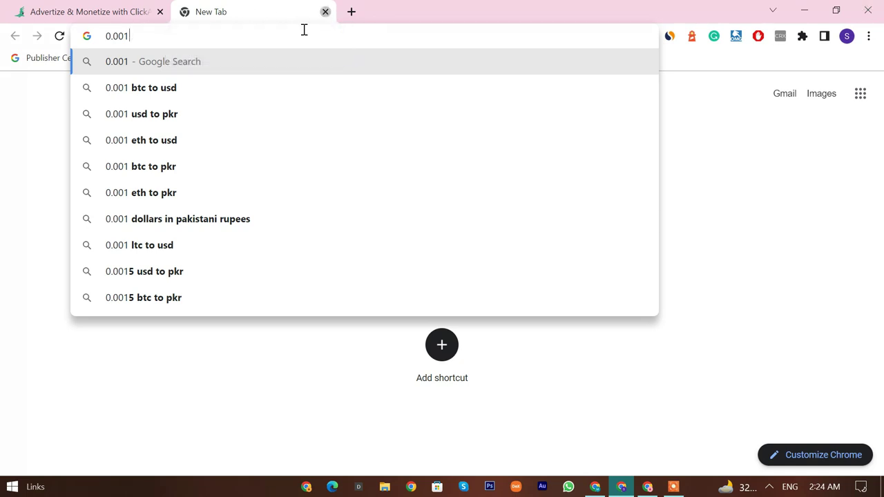
pyautogui.hotkey('ctrl', 'w')
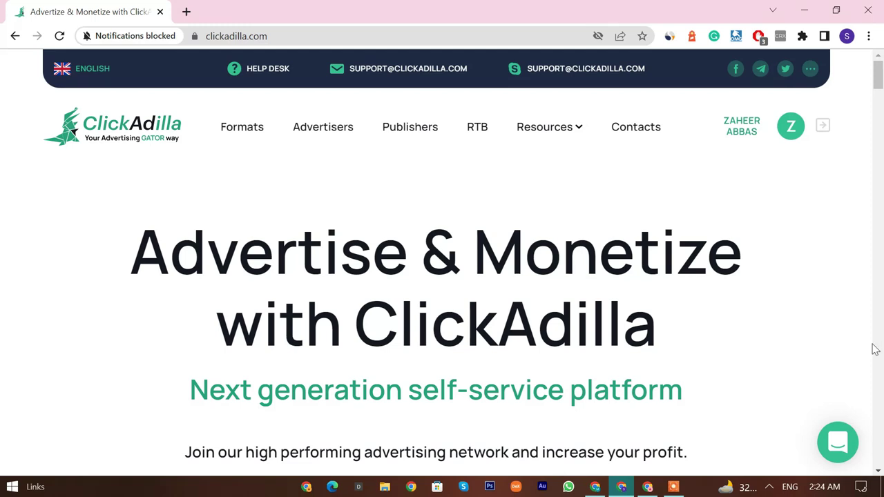
# Open the advertiser account dashboard and look over the support chat's contact and help options, closing the chat when done
pyautogui.click(779, 147)
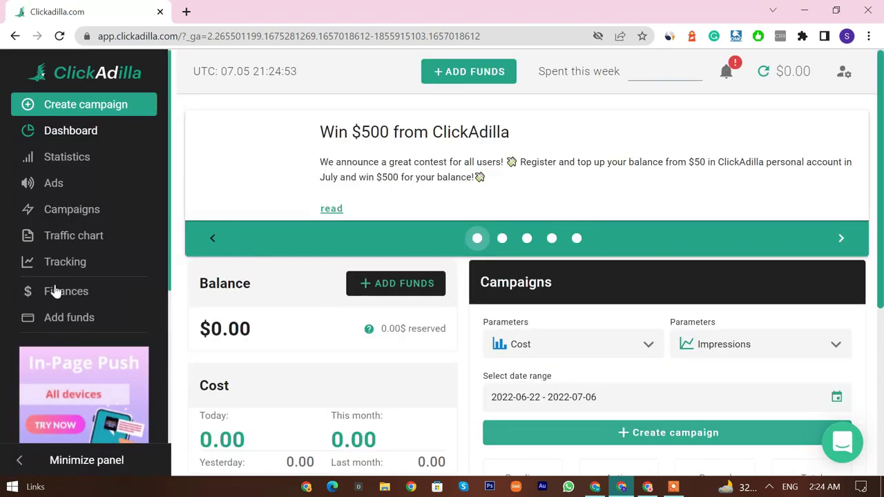
pyautogui.click(841, 444)
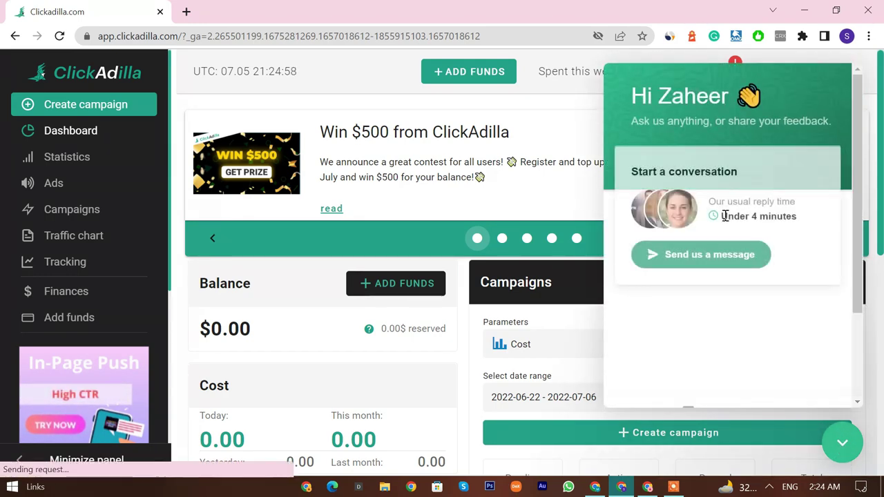
pyautogui.scroll(-2, 655, 404)
pyautogui.scroll(2, 653, 398)
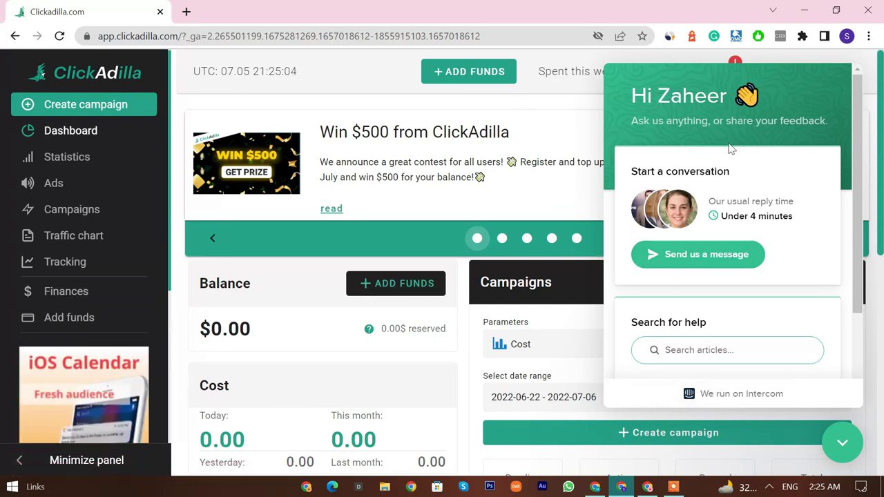
pyautogui.scroll(-2, 718, 248)
pyautogui.scroll(2, 690, 228)
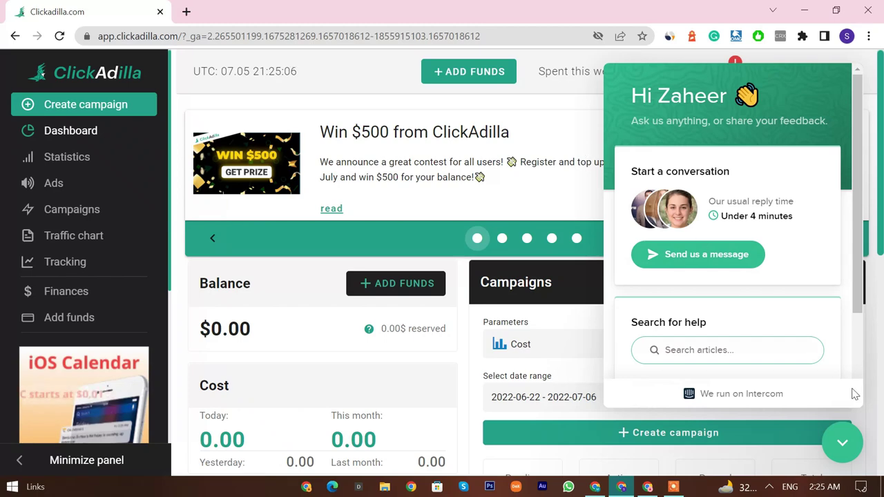
pyautogui.click(854, 440)
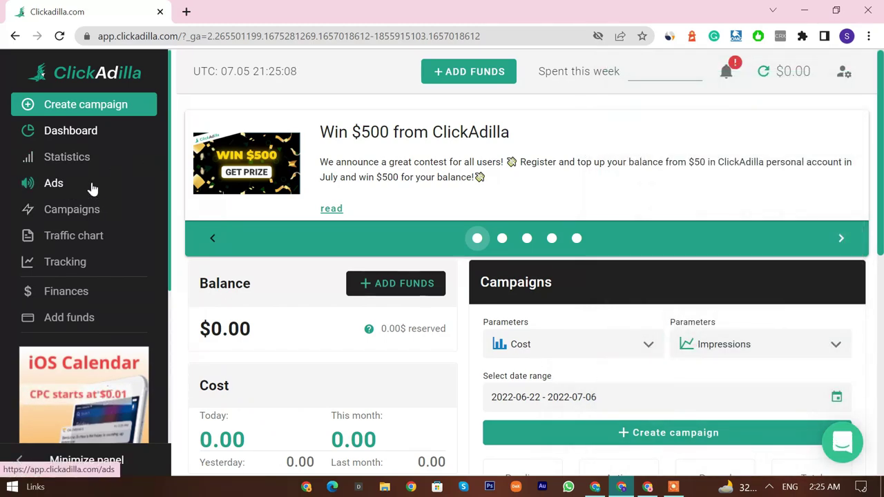
# Open the Cars direct-link ad from the list of ads and review its details
pyautogui.click(92, 188)
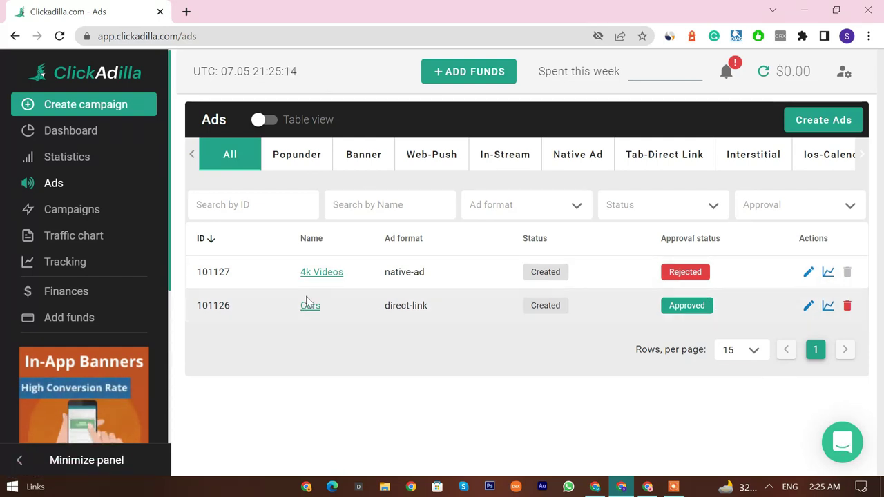
pyautogui.click(306, 308)
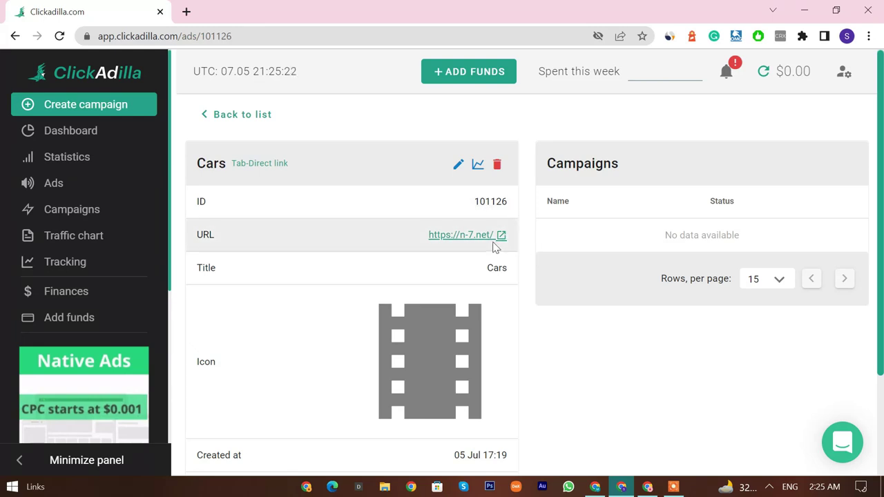
pyautogui.scroll(-2, 454, 315)
pyautogui.scroll(2, 461, 335)
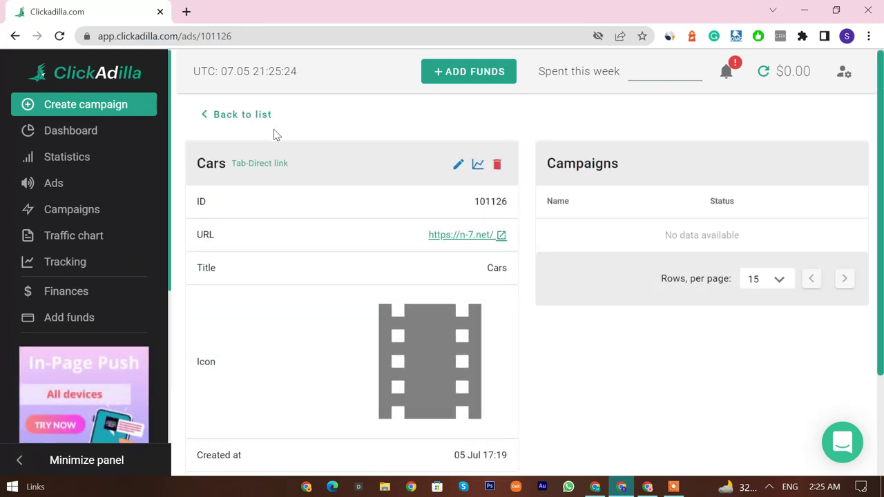
# Return to the ads list and open the 4k Videos native ad to review its creative, approval status and reject cause
pyautogui.click(206, 117)
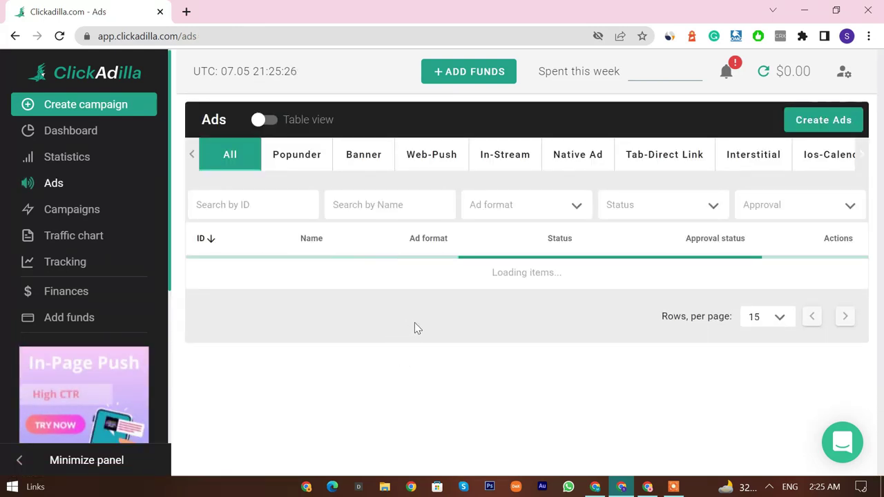
pyautogui.click(319, 273)
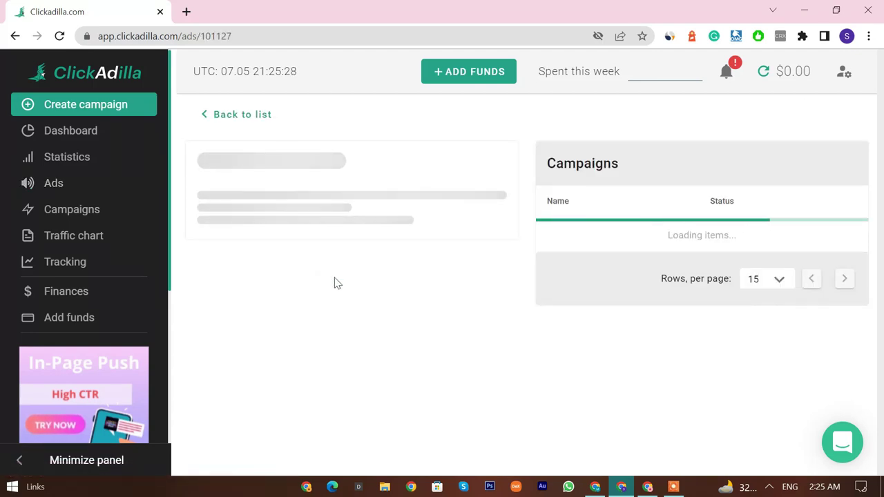
pyautogui.scroll(-3, 408, 284)
pyautogui.scroll(3, 363, 332)
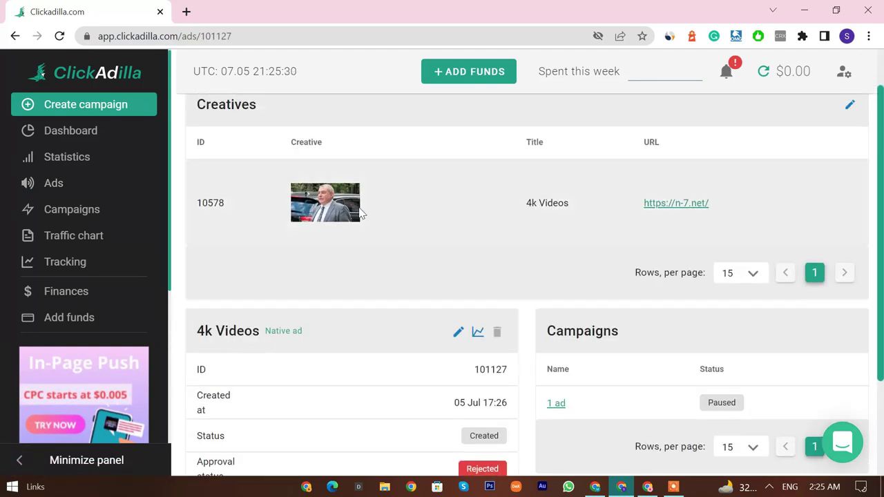
pyautogui.moveTo(328, 251)
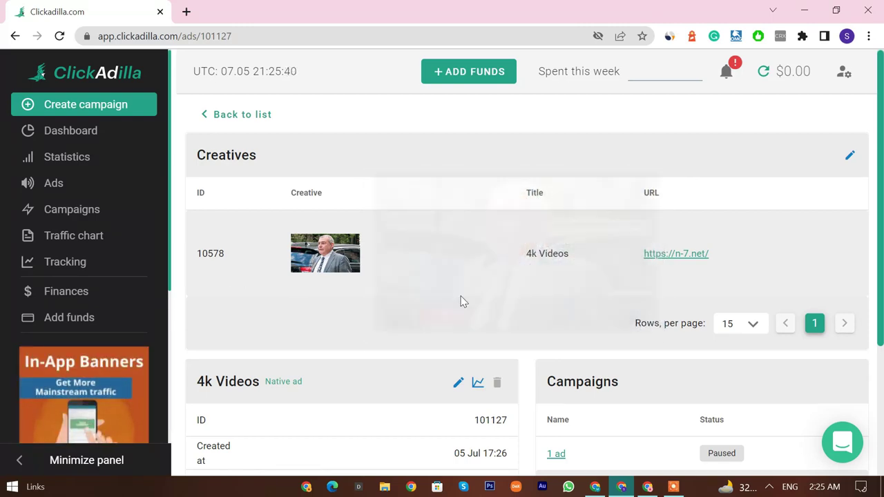
pyautogui.scroll(-3, 565, 290)
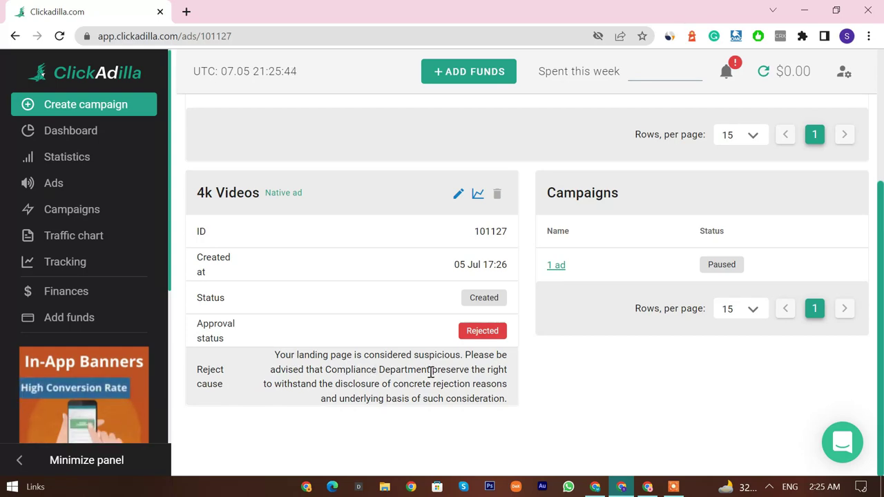
pyautogui.scroll(3, 431, 371)
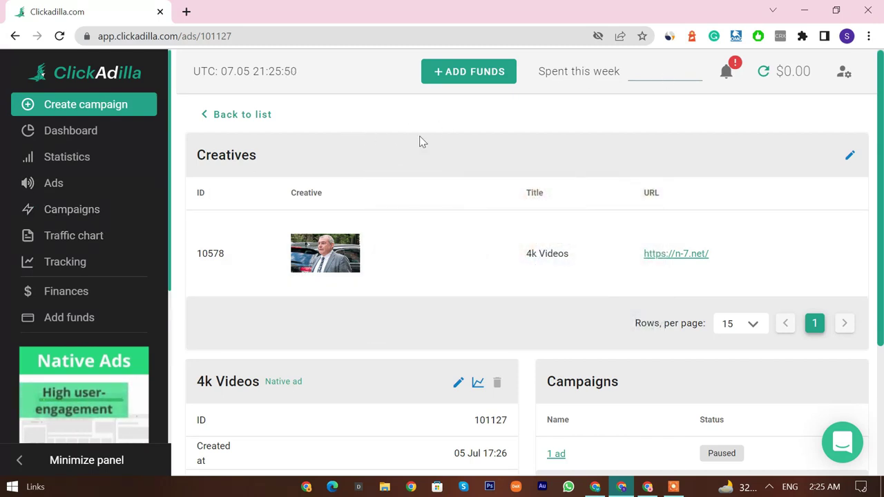
# Open the page for adding funds and look through the available payment methods
pyautogui.click(484, 77)
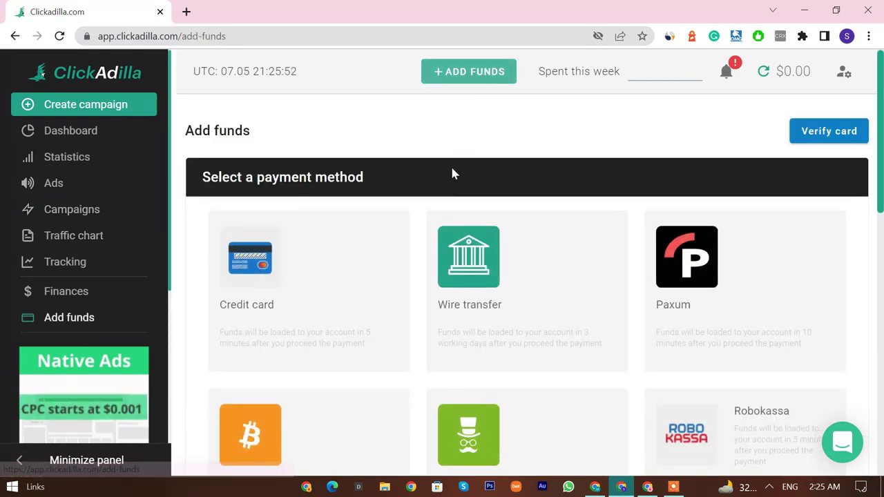
pyautogui.scroll(-5, 302, 315)
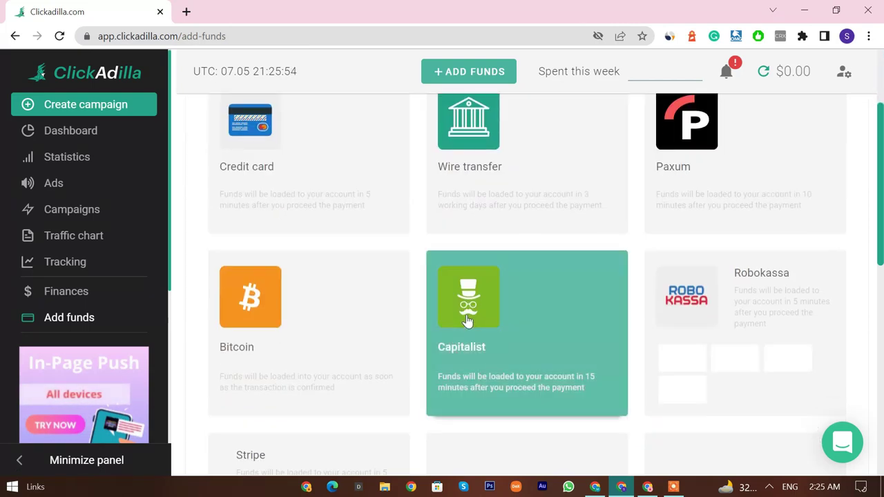
pyautogui.scroll(1, 280, 254)
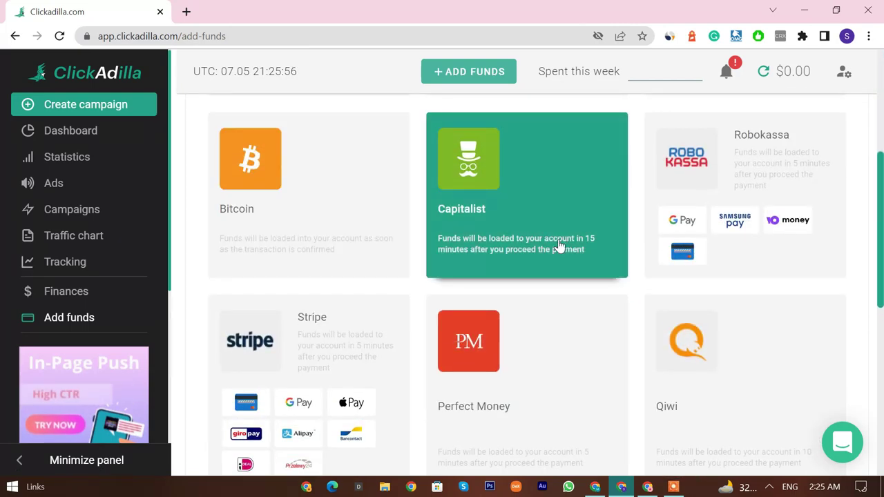
pyautogui.scroll(-1, 391, 367)
pyautogui.scroll(4, 695, 348)
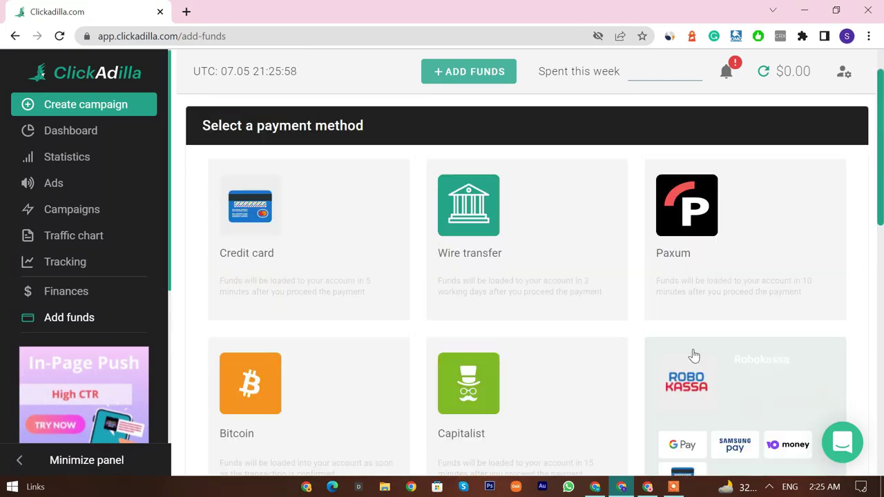
pyautogui.scroll(1, 695, 356)
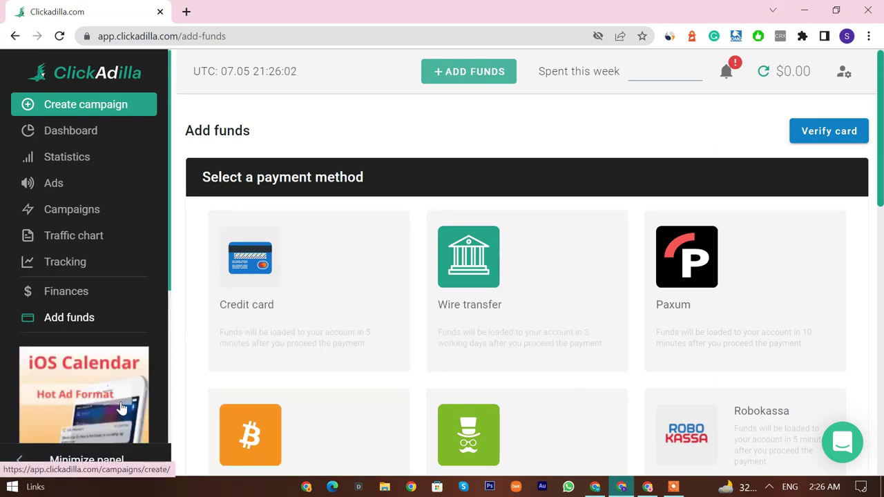
# Start creating a new ad from the ads list and set its ad format to Native ad
pyautogui.click(107, 192)
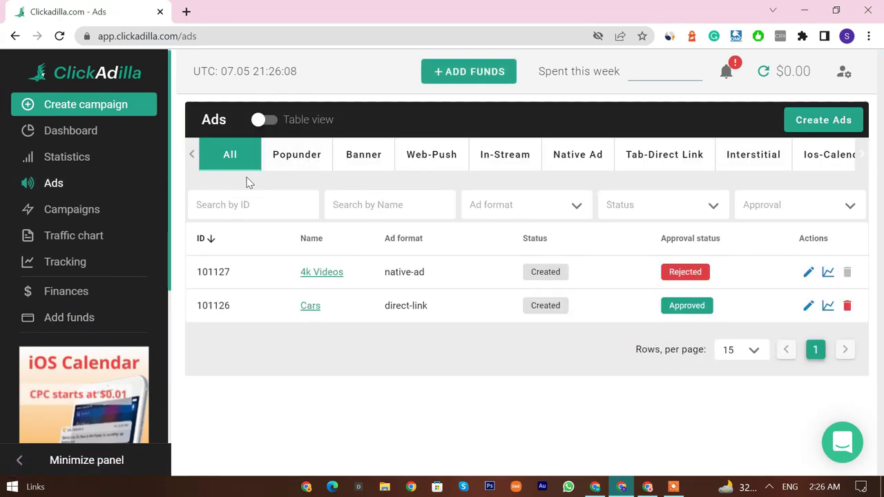
pyautogui.click(801, 121)
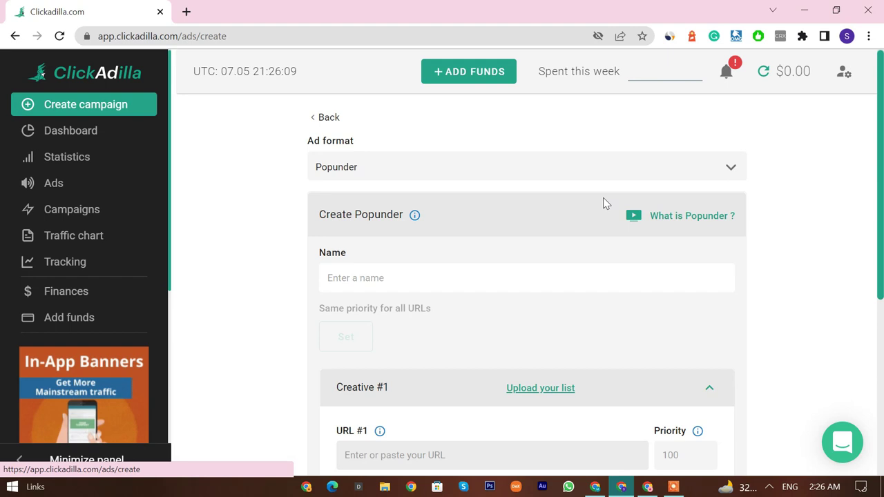
pyautogui.click(433, 169)
pyautogui.scroll(-2, 365, 317)
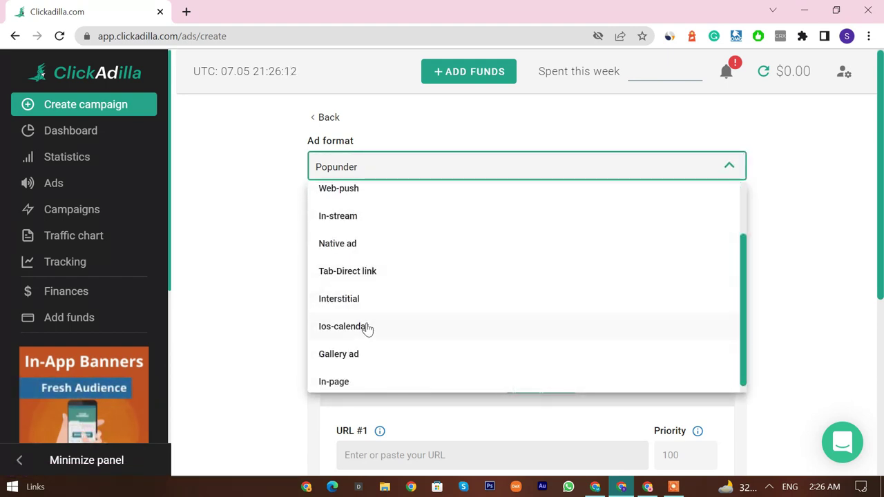
pyautogui.scroll(-1, 383, 371)
pyautogui.scroll(3, 366, 290)
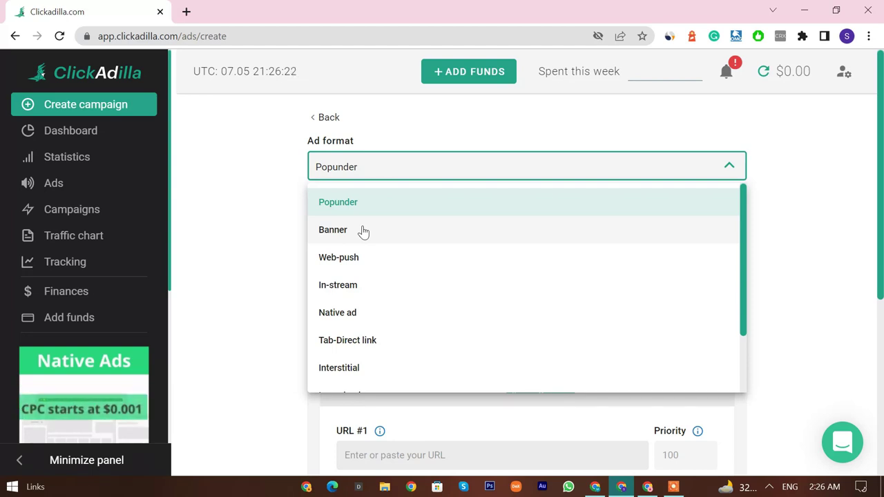
pyautogui.scroll(-1, 359, 262)
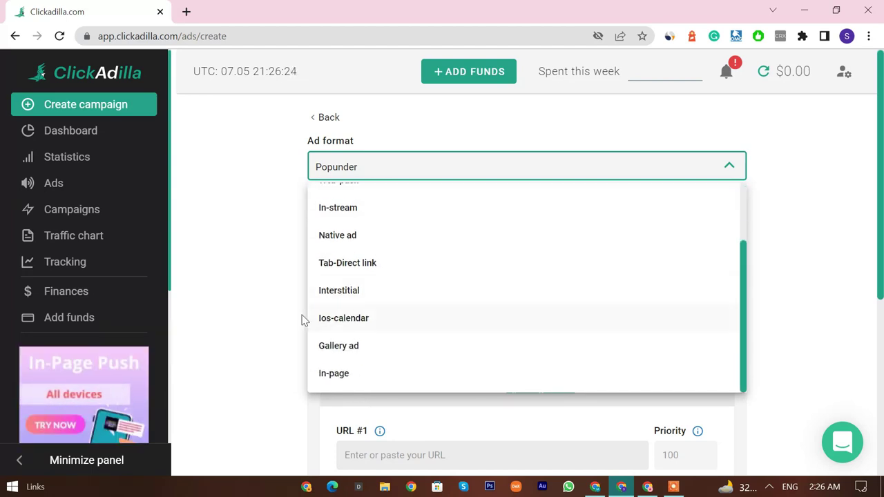
pyautogui.scroll(1, 345, 293)
pyautogui.click(364, 307)
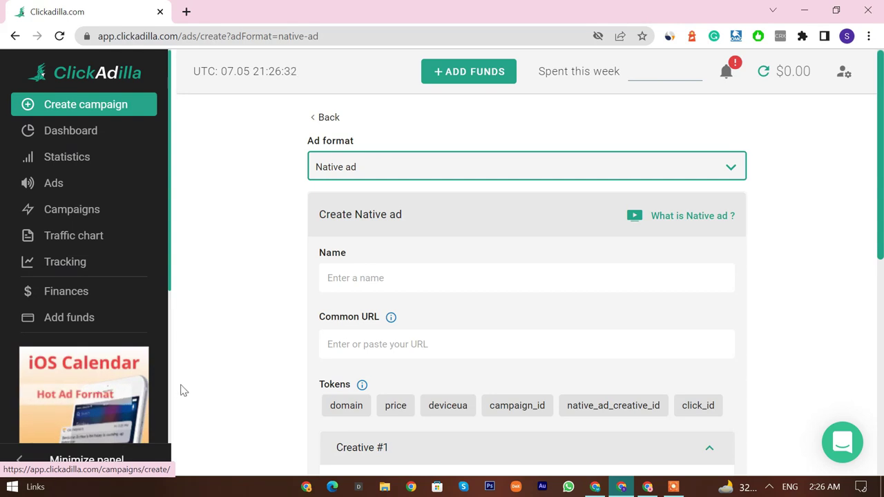
# Look over the Native ad creation form and browse the other ad formats available, keeping Native ad selected
pyautogui.scroll(-2, 73, 387)
pyautogui.scroll(-2, 371, 361)
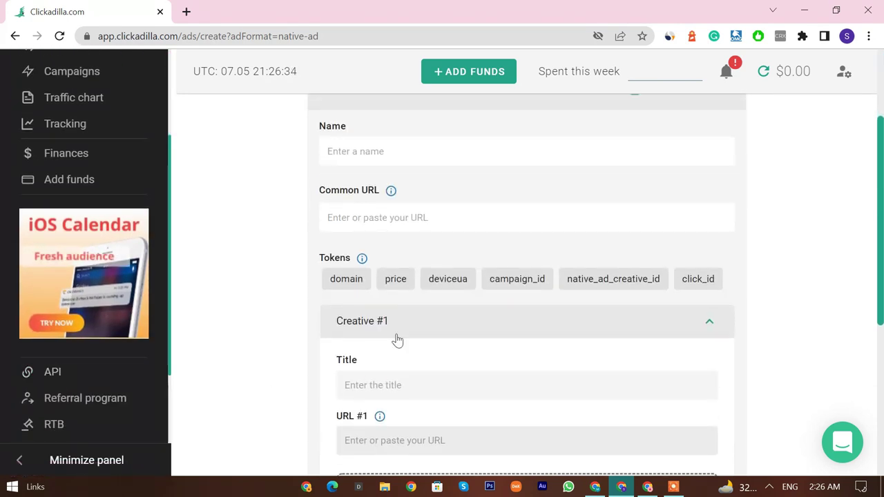
pyautogui.scroll(2, 397, 340)
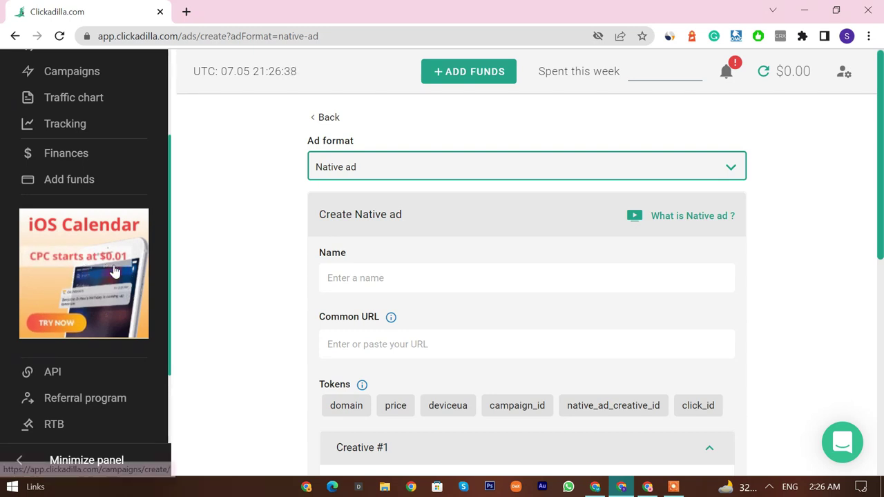
pyautogui.scroll(2, 144, 262)
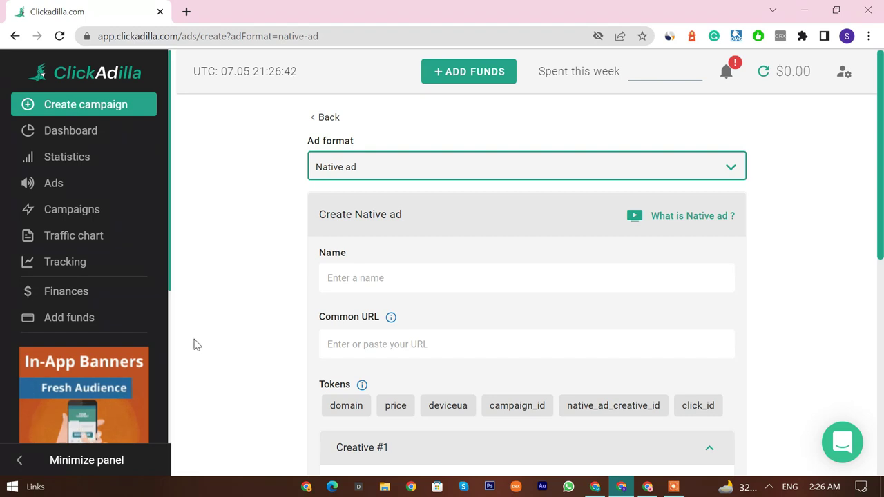
pyautogui.click(443, 168)
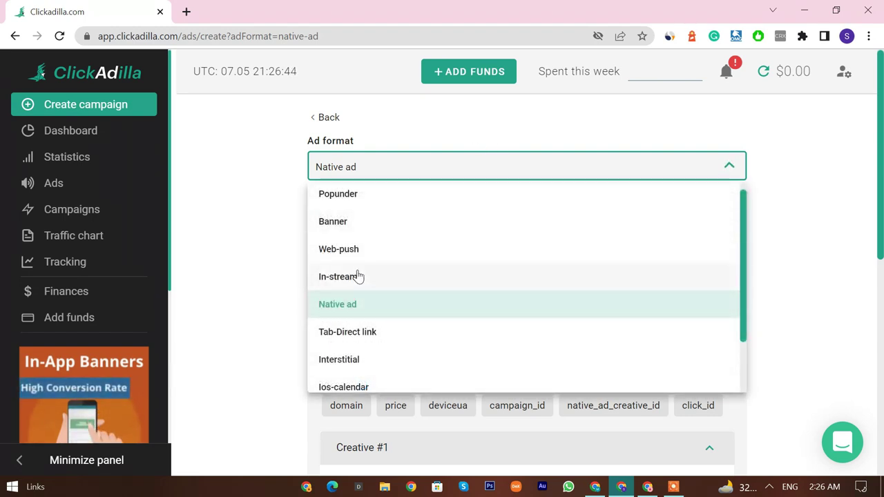
pyautogui.scroll(-2, 376, 293)
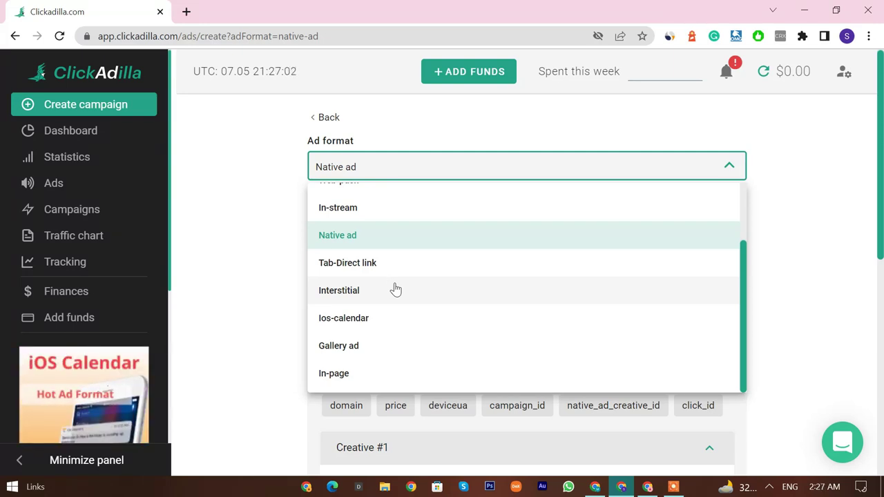
pyautogui.click(271, 277)
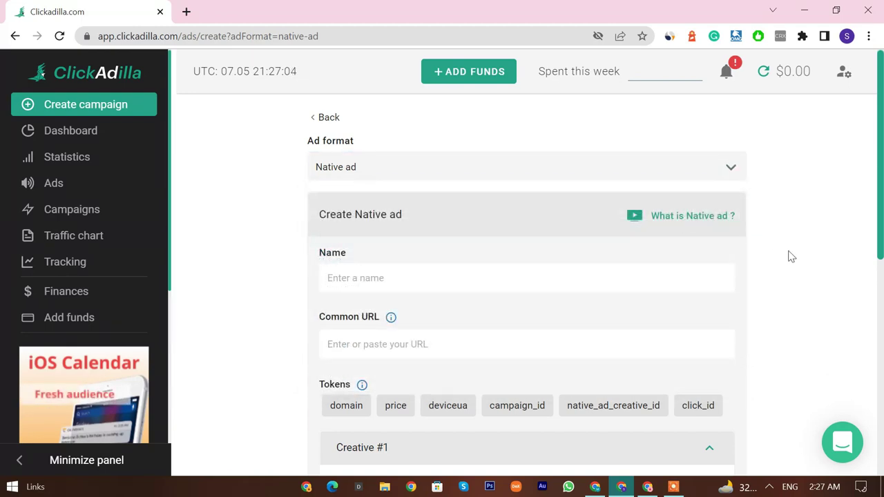
# Play the explainer video about native ads, skip ahead, pause it, view it in full screen and close it
pyautogui.click(692, 219)
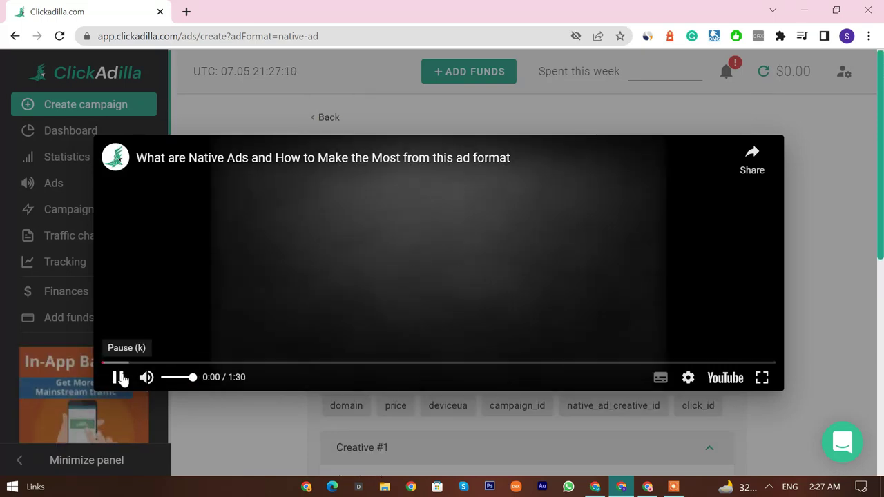
pyautogui.moveTo(138, 363); pyautogui.dragTo(190, 363)
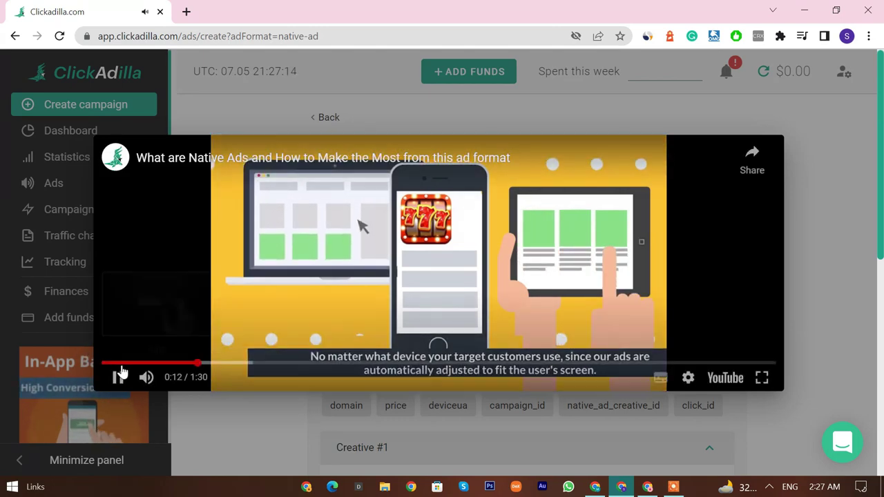
pyautogui.click(117, 377)
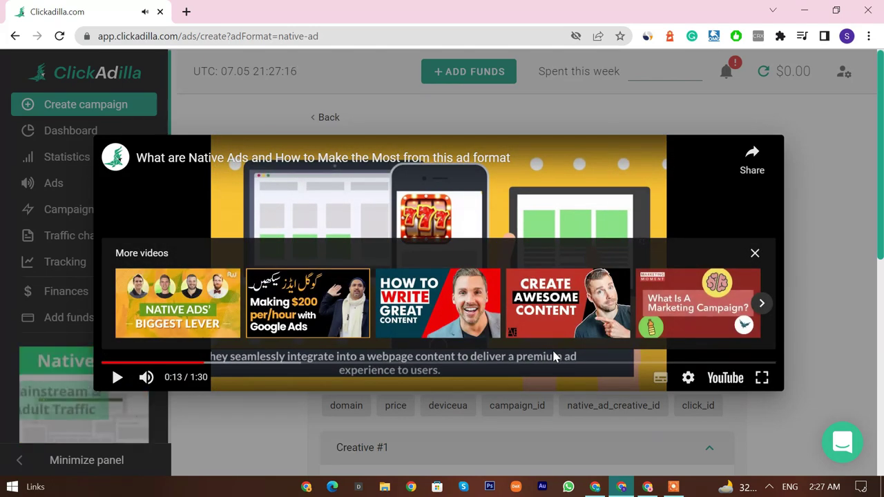
pyautogui.click(755, 253)
pyautogui.click(762, 378)
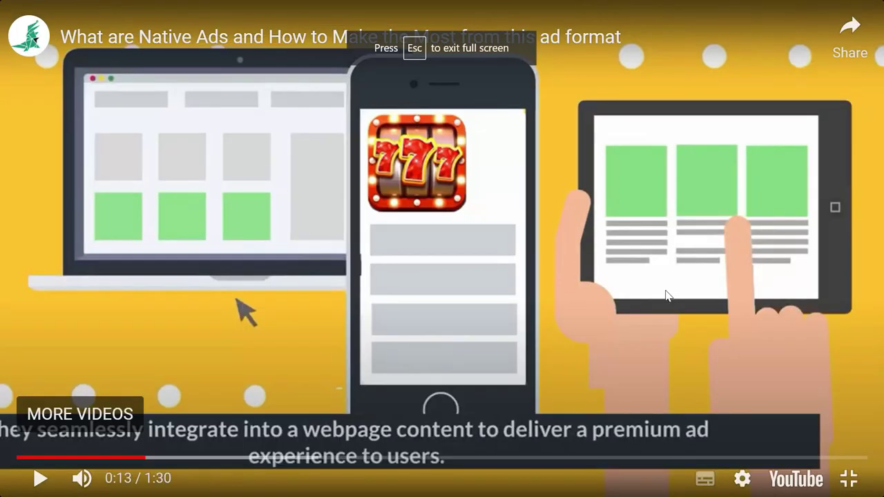
pyautogui.click(858, 481)
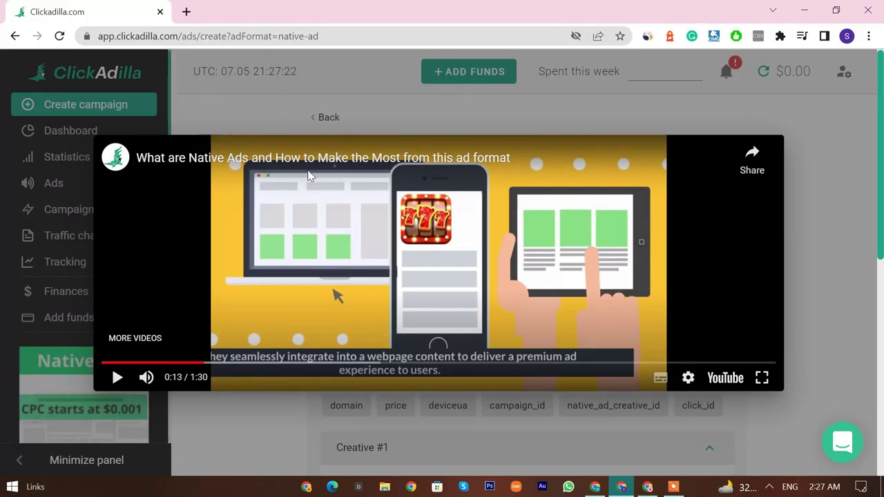
pyautogui.click(827, 347)
# Go through the Native ad form's name, common URL, tokens and Creative #1 title, URL and image fields
pyautogui.scroll(-2, 392, 218)
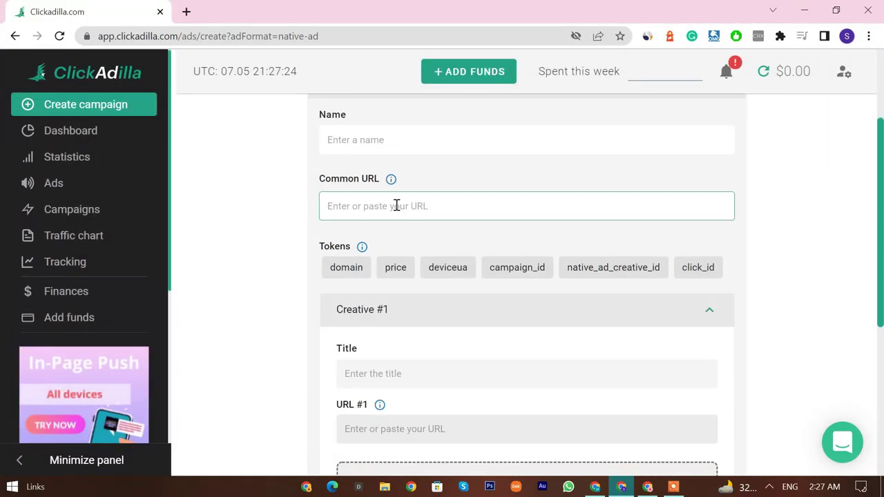
pyautogui.scroll(1, 396, 205)
pyautogui.click(487, 209)
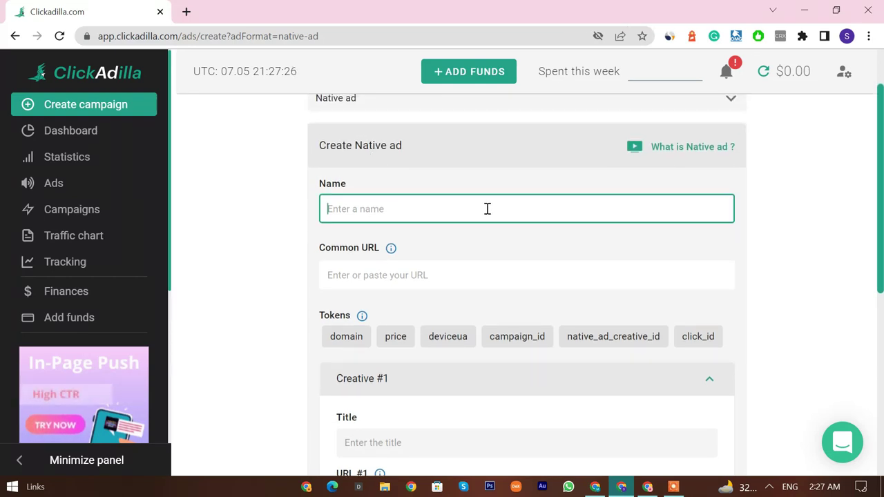
pyautogui.click(435, 281)
pyautogui.scroll(-3, 432, 282)
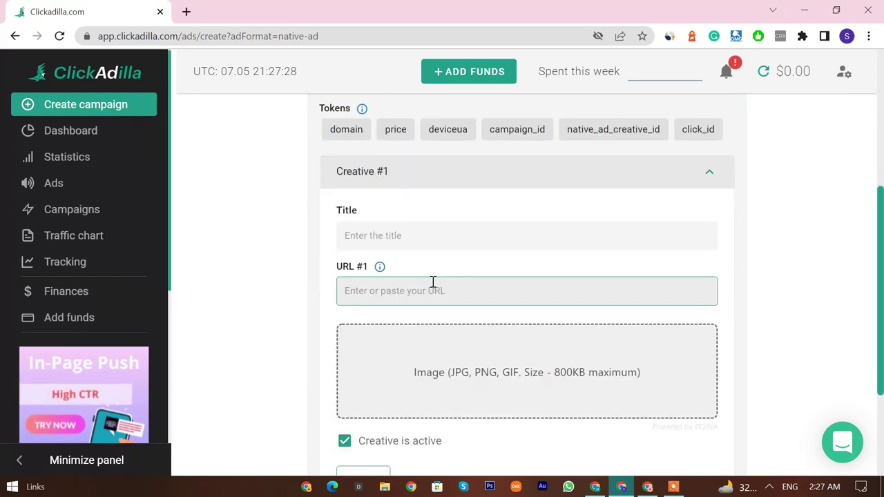
pyautogui.click(389, 232)
pyautogui.scroll(-3, 505, 395)
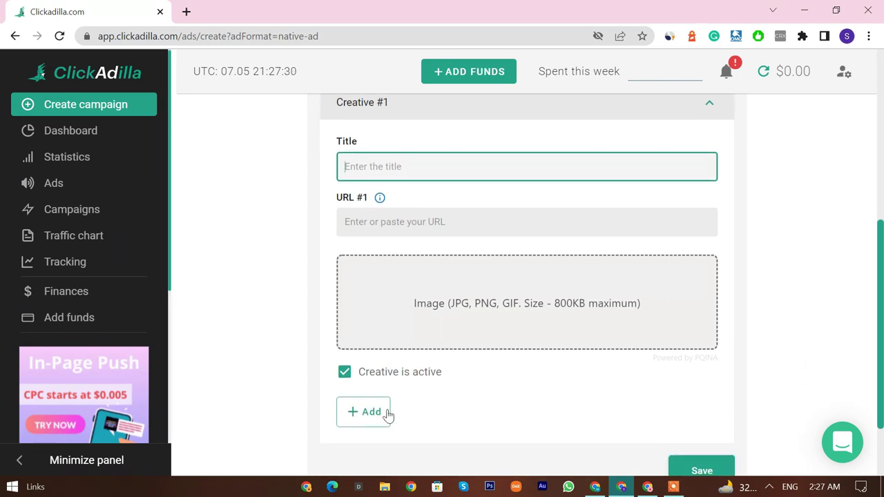
pyautogui.scroll(4, 540, 383)
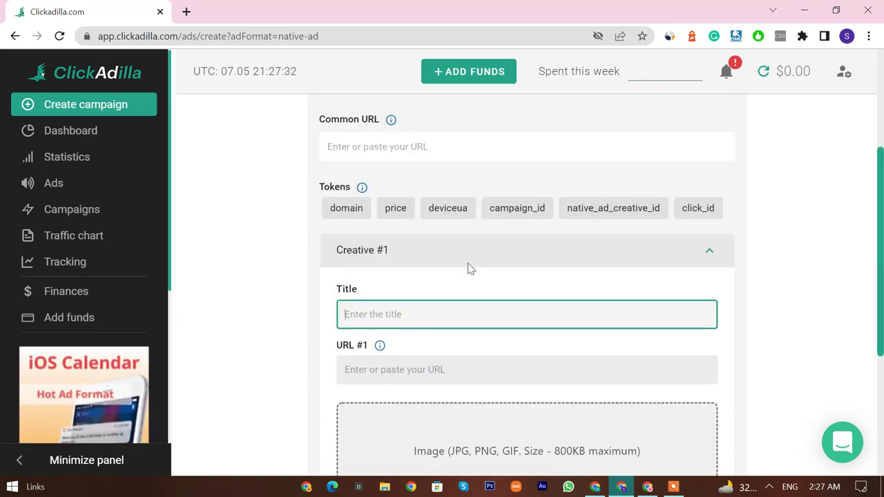
pyautogui.scroll(-4, 614, 292)
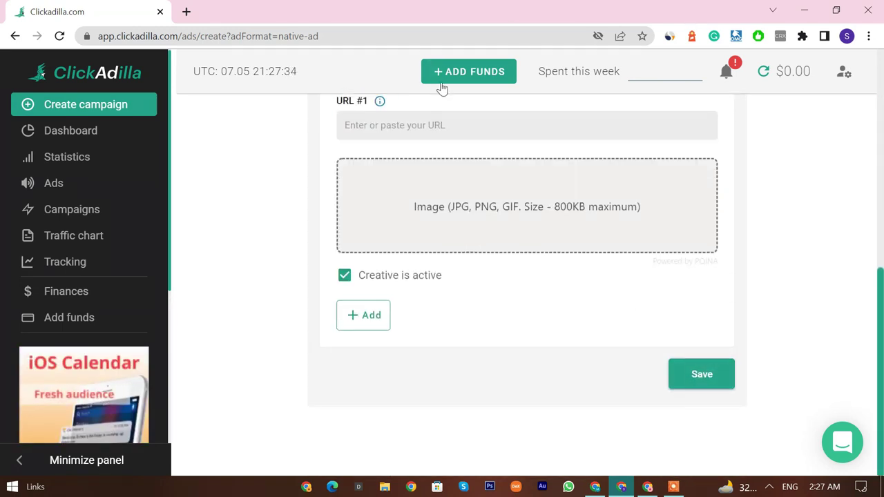
pyautogui.scroll(1, 803, 366)
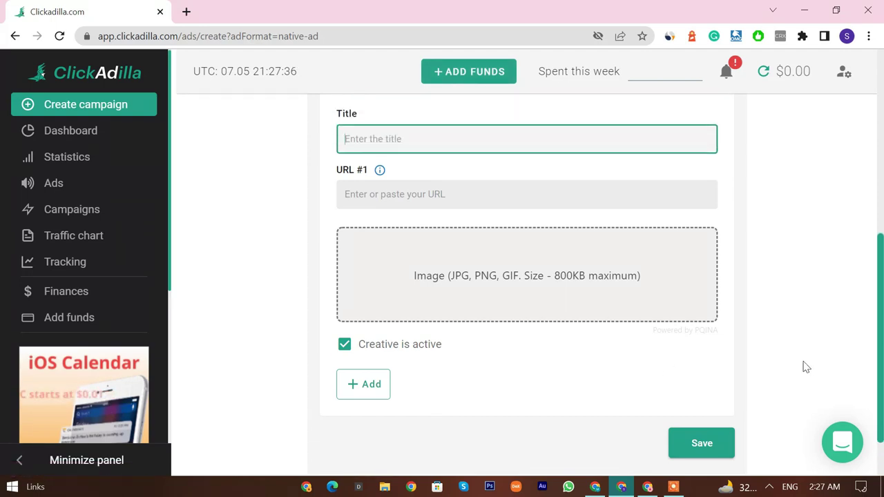
pyautogui.scroll(1, 239, 310)
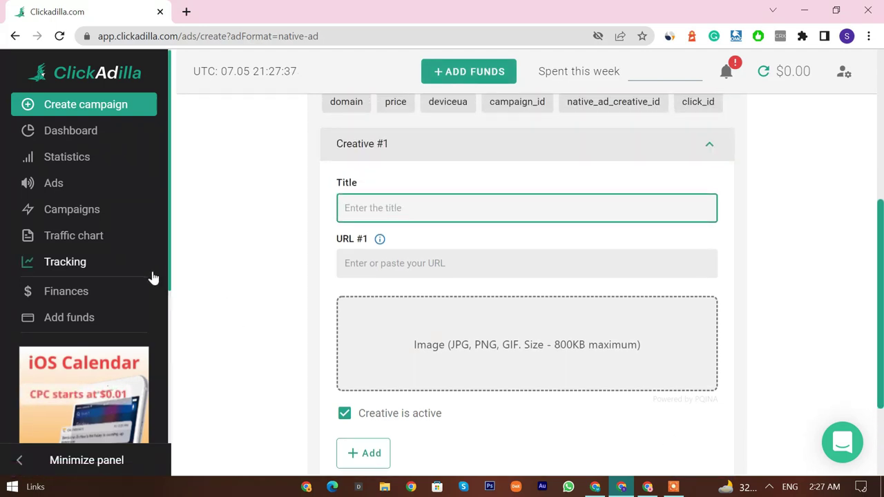
# Open and close the support chat, and return to the beginning of the Native ad form
pyautogui.click(837, 450)
pyautogui.click(843, 443)
pyautogui.scroll(2, 524, 277)
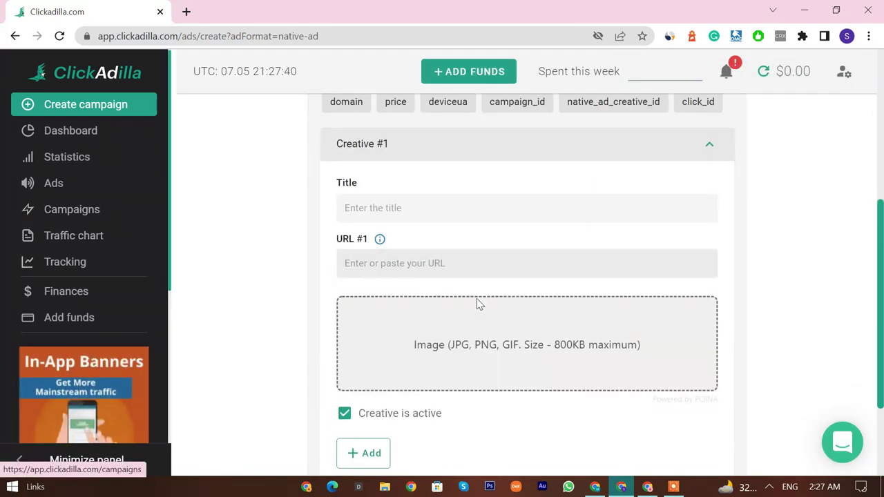
pyautogui.scroll(4, 477, 302)
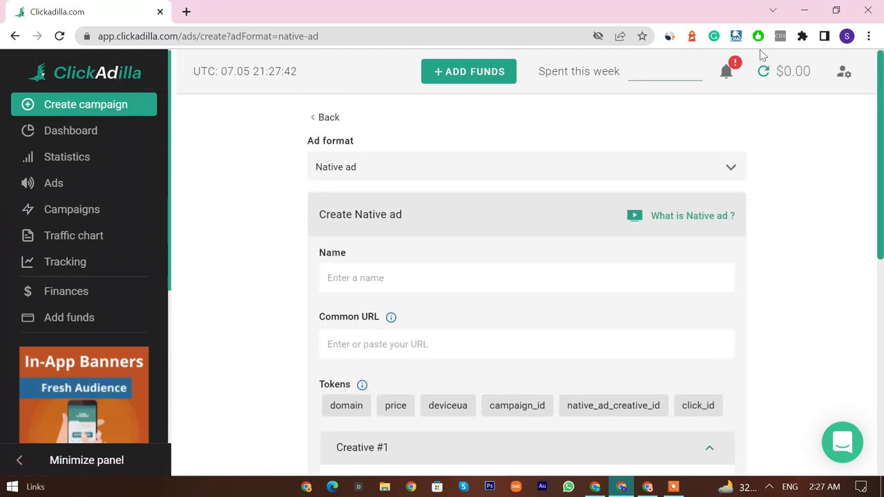
# Examine Similarweb's ranking, monthly visits, top countries and traffic sources for clickadilla.com, and close the report
pyautogui.click(668, 37)
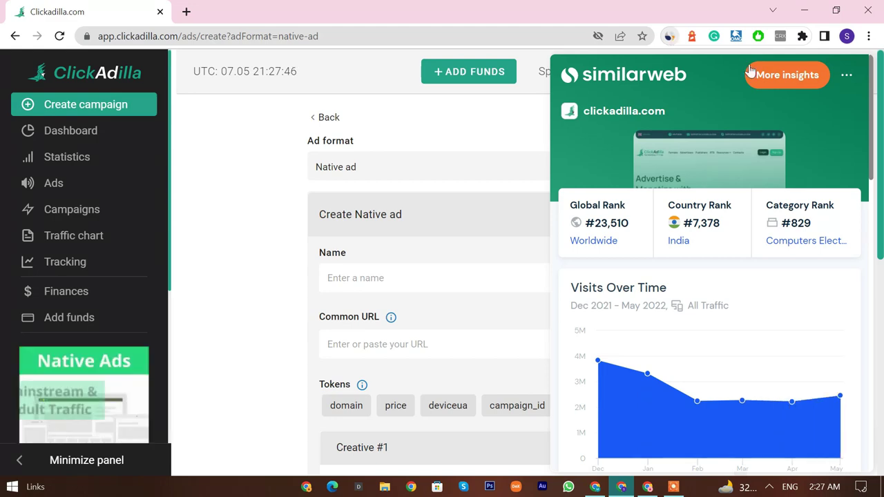
pyautogui.scroll(-5, 677, 314)
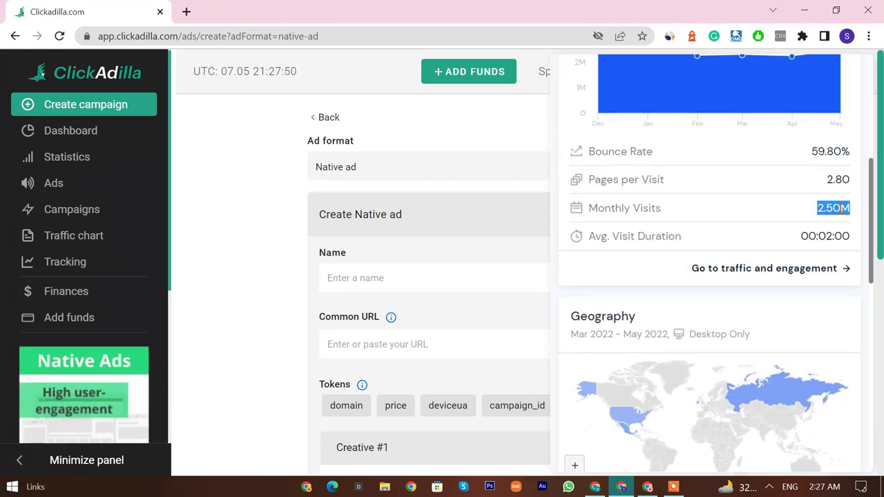
pyautogui.scroll(-6, 736, 275)
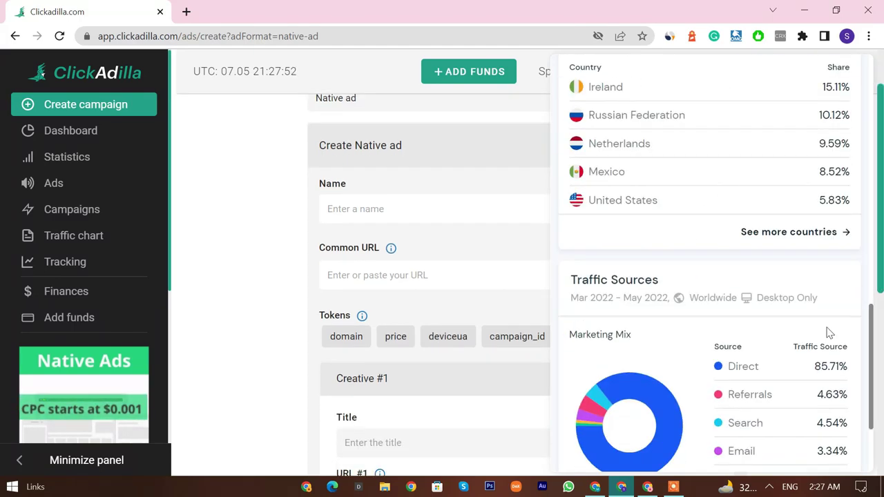
pyautogui.scroll(1, 710, 209)
pyautogui.scroll(-3, 862, 310)
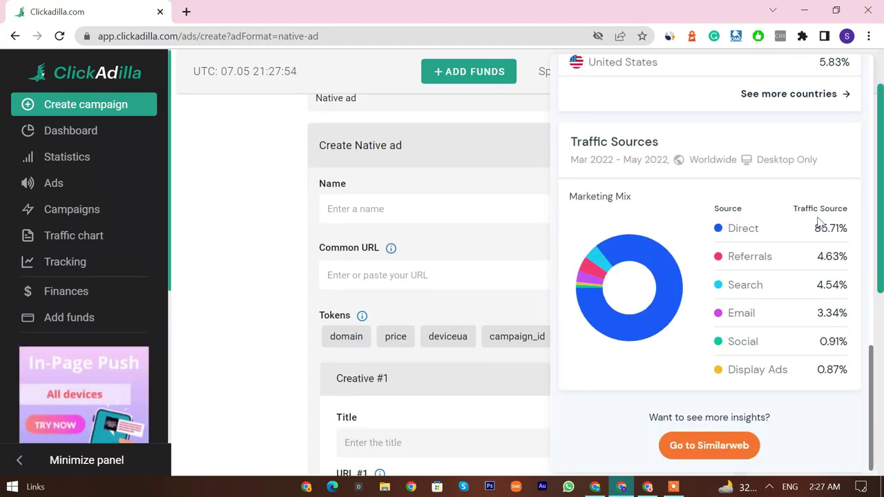
pyautogui.scroll(5, 765, 231)
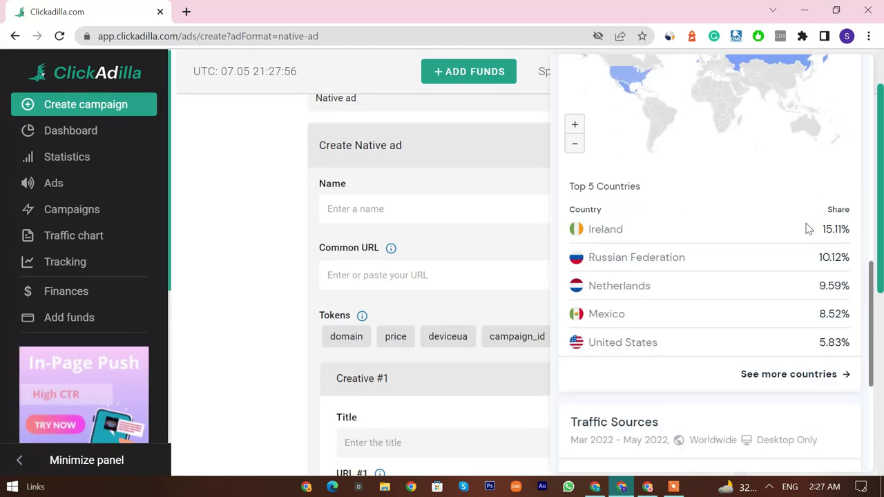
pyautogui.scroll(3, 207, 213)
pyautogui.scroll(5, 836, 83)
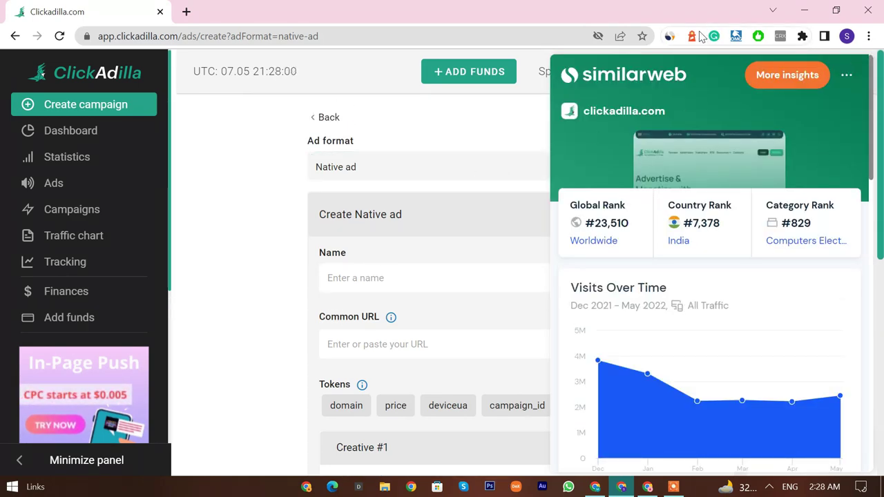
pyautogui.click(669, 37)
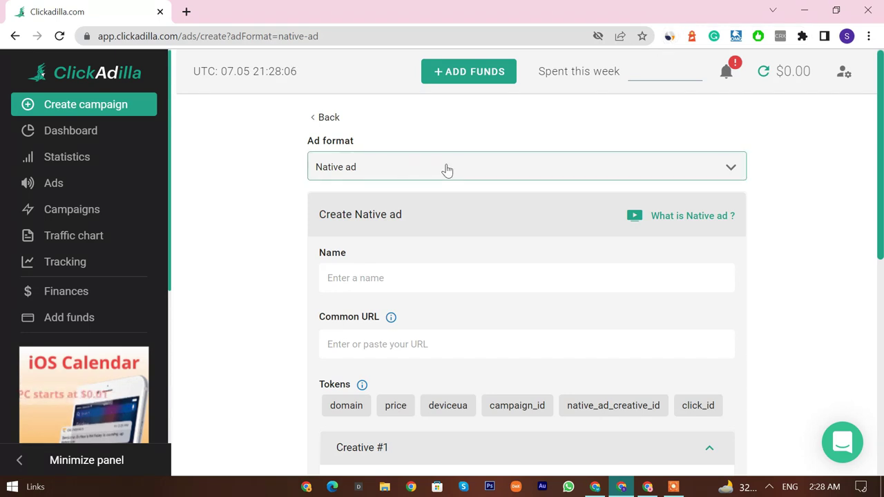
# Open the push.house dashboard in a new browser tab and close the Clickadilla.com tab
pyautogui.click(187, 13)
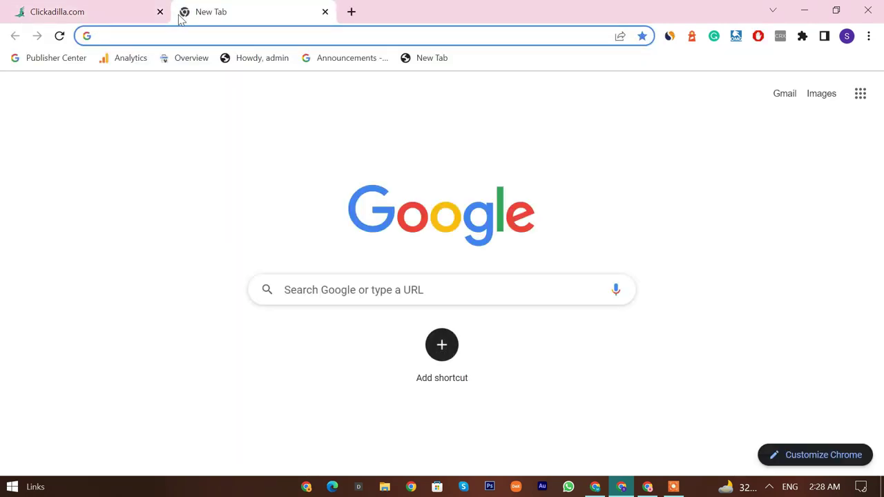
pyautogui.click(160, 13)
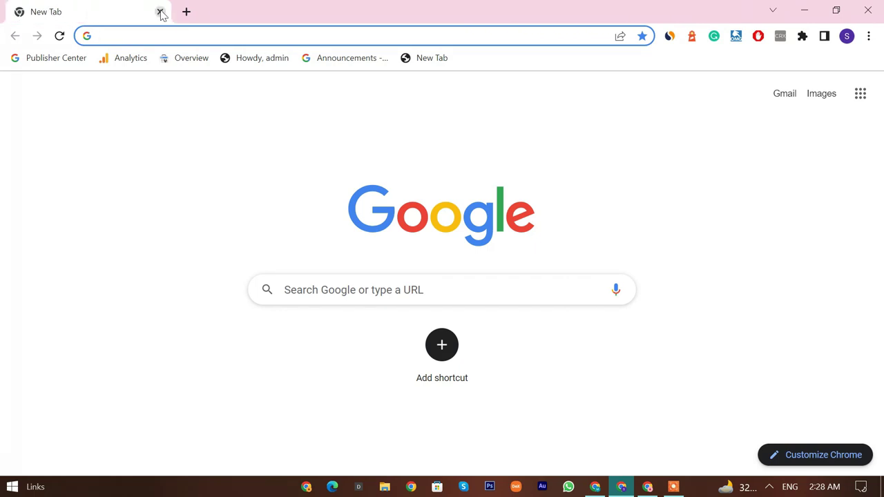
pyautogui.write('pu')
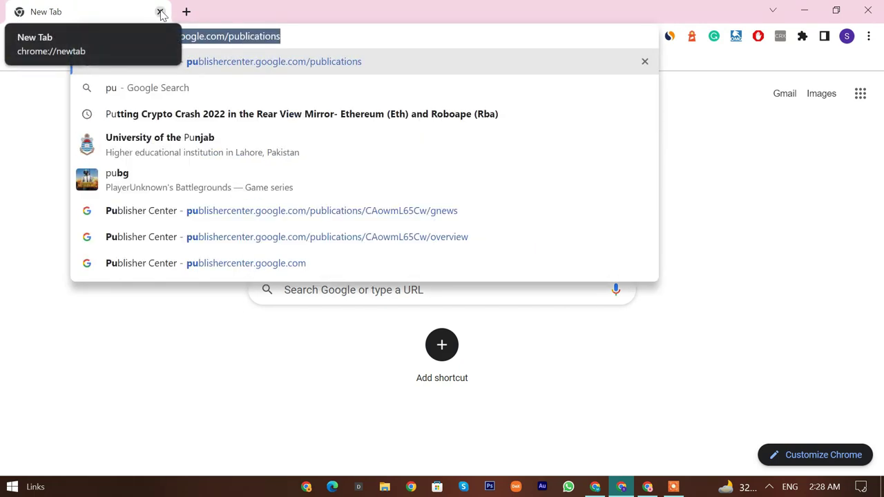
pyautogui.write('sh')
pyautogui.press('Return')
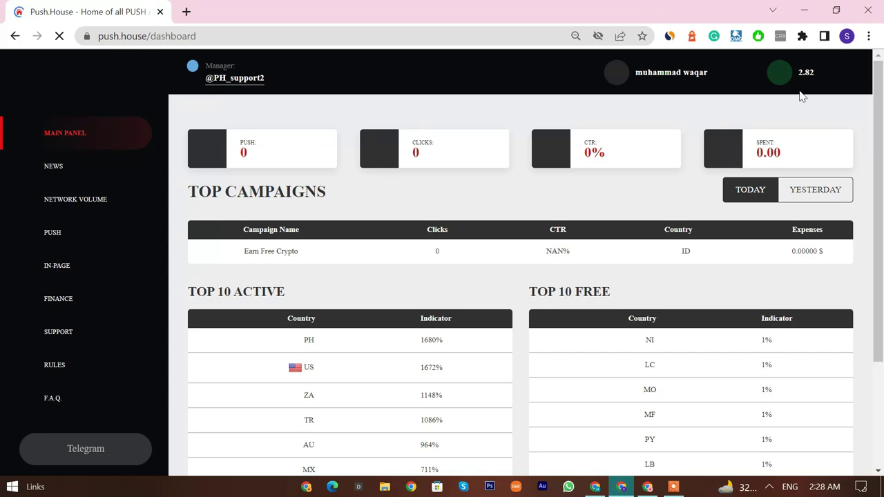
# Review the top campaigns and the Top 10 Active and Top 10 Free country tables on the Push.House dashboard
pyautogui.scroll(-2, 649, 153)
pyautogui.scroll(-3, 500, 190)
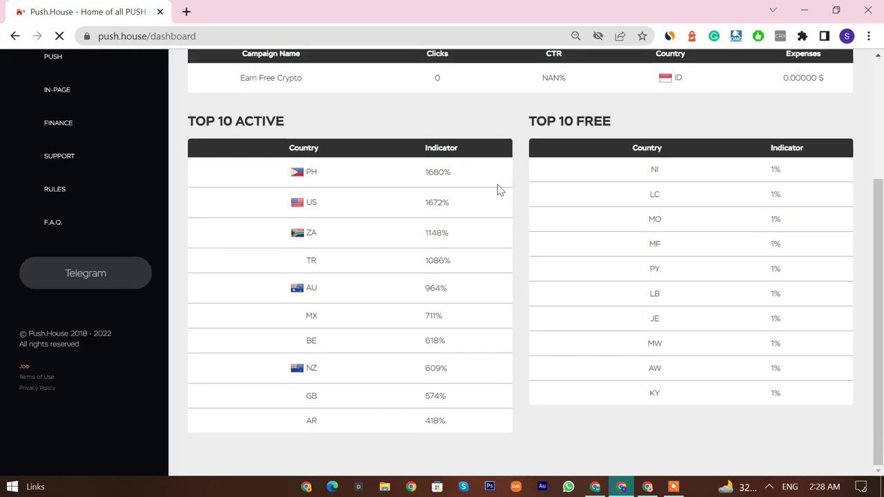
pyautogui.scroll(-3, 332, 237)
pyautogui.scroll(1, 256, 230)
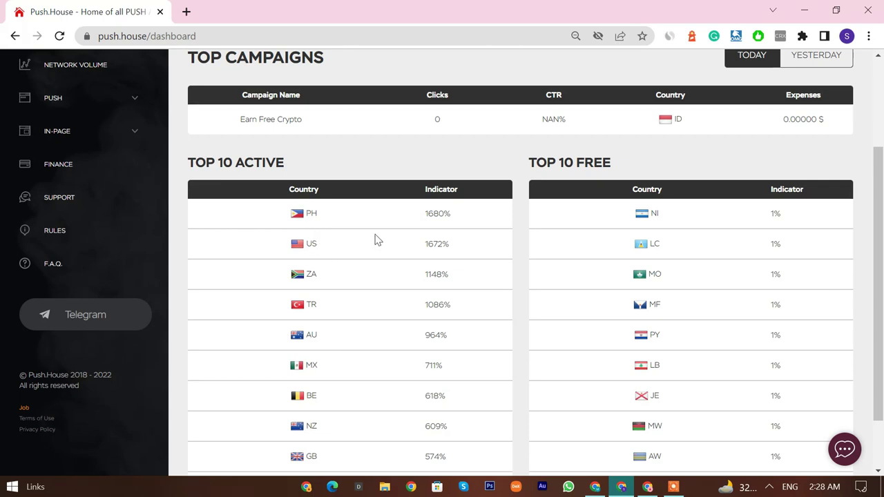
pyautogui.doubleClick(259, 164)
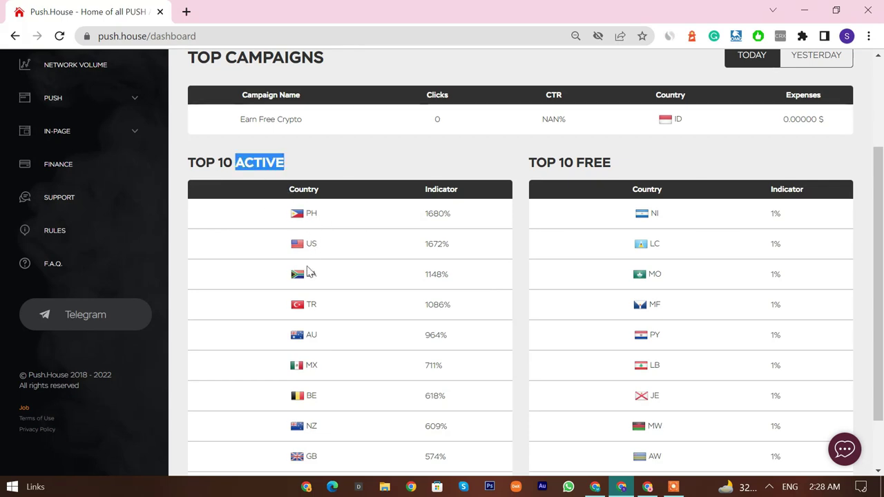
# Review the Push.House dashboard's country tables and summary figures, and look at the campaign options under Push
pyautogui.scroll(-1, 375, 357)
pyautogui.scroll(3, 730, 209)
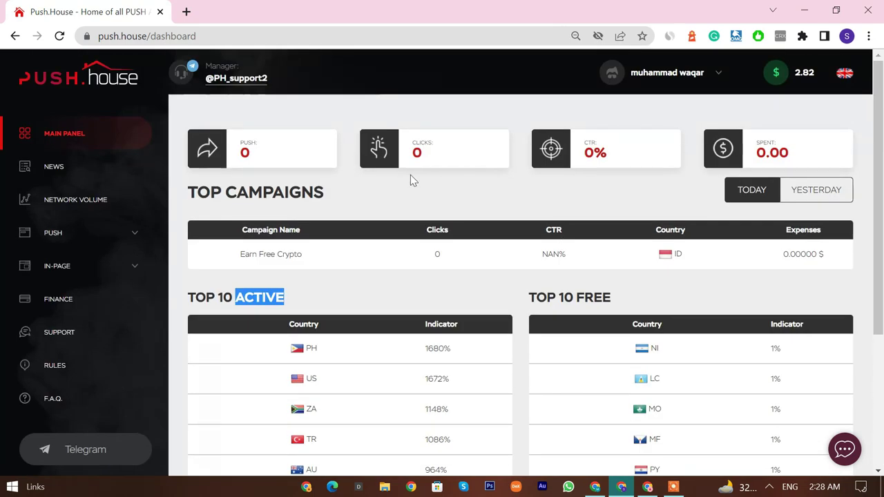
pyautogui.click(121, 239)
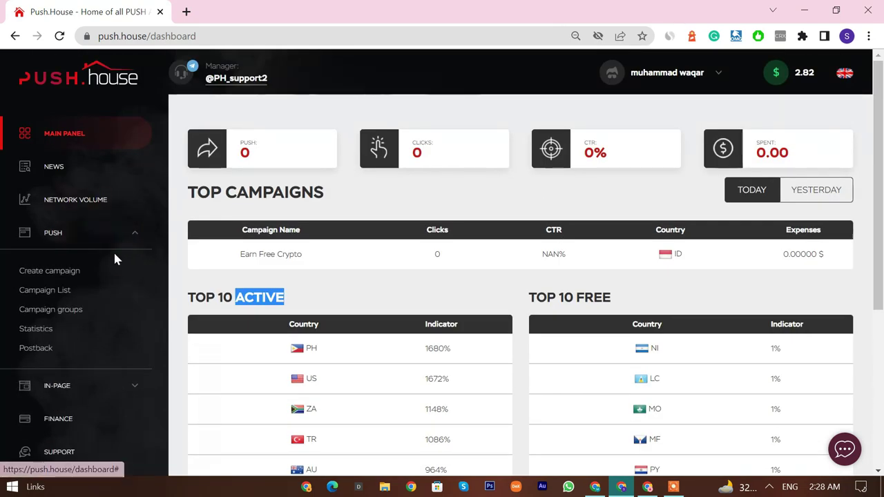
pyautogui.click(116, 236)
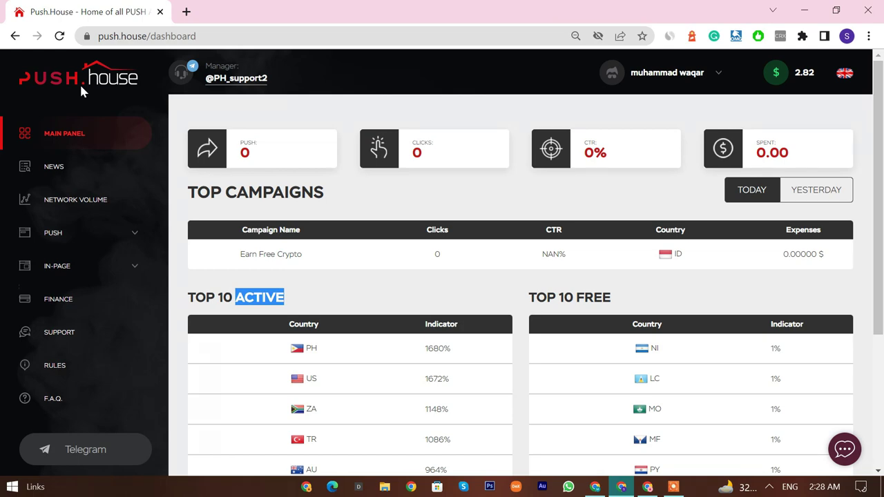
pyautogui.scroll(-1, 109, 299)
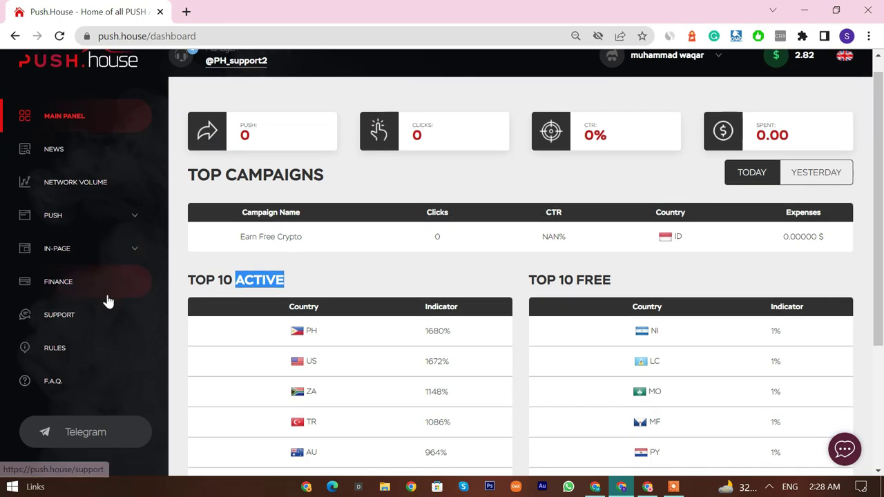
pyautogui.scroll(1, 254, 234)
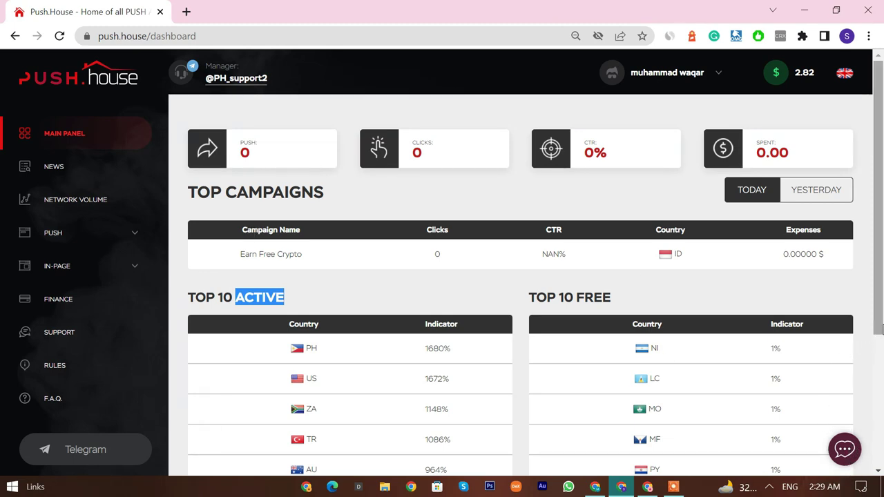
pyautogui.scroll(-1, 875, 255)
pyautogui.scroll(1, 875, 256)
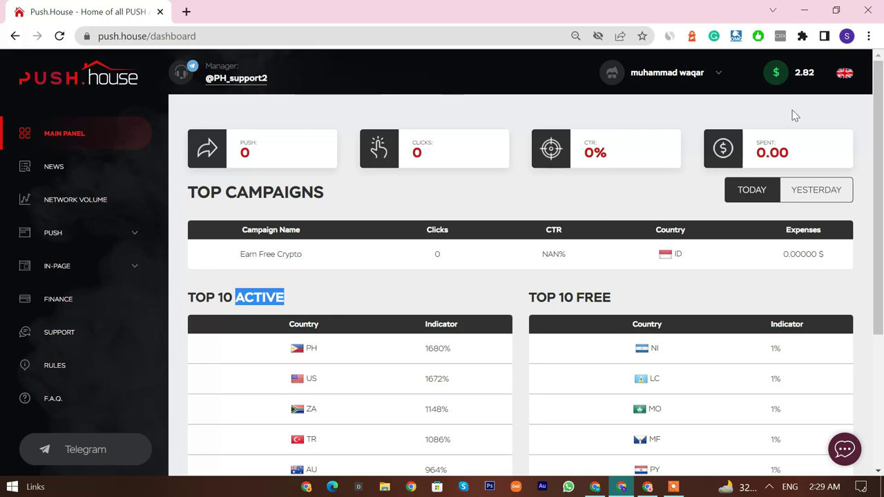
# Open the Finance page from the account balance and review the payment methods, minimum deposit and refill history
pyautogui.click(799, 73)
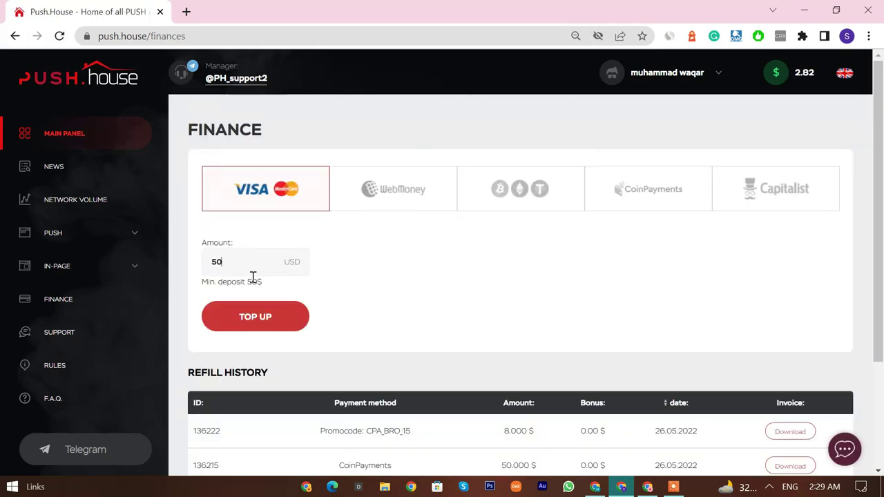
pyautogui.scroll(-3, 480, 373)
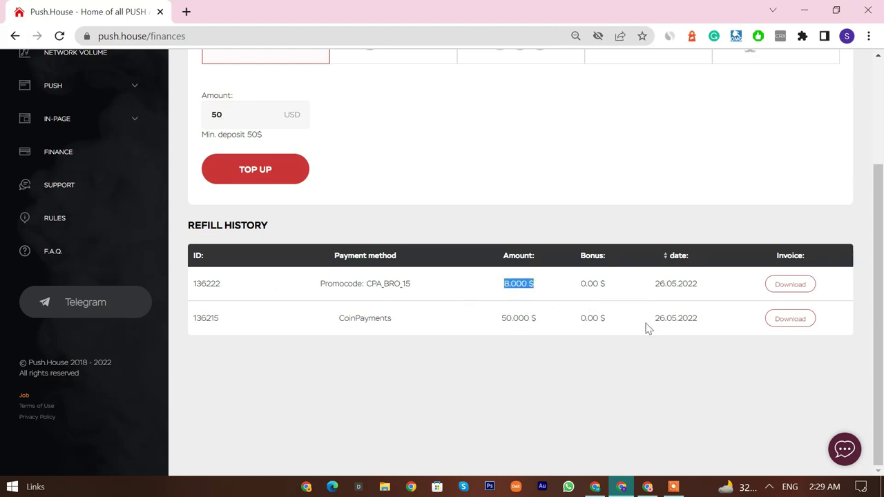
pyautogui.scroll(3, 647, 329)
# Open the Push campaign list and follow the Earn Free Crypto campaign's link to its landing page
pyautogui.click(103, 234)
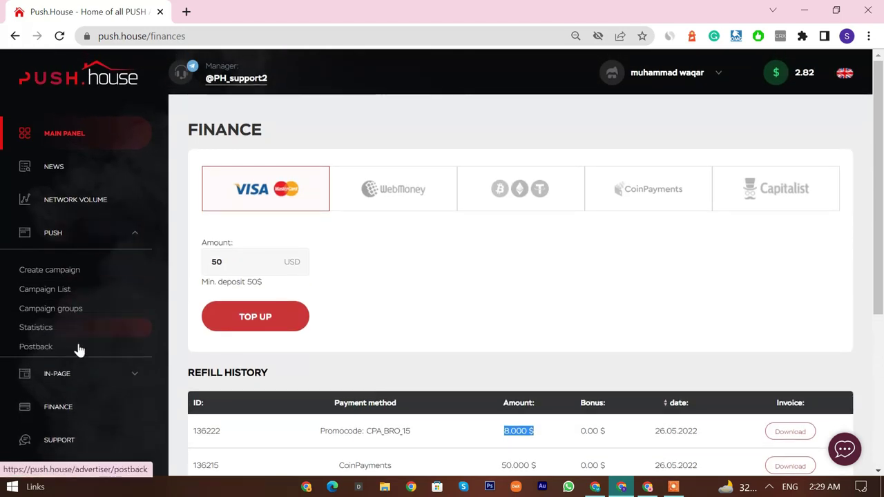
pyautogui.click(84, 288)
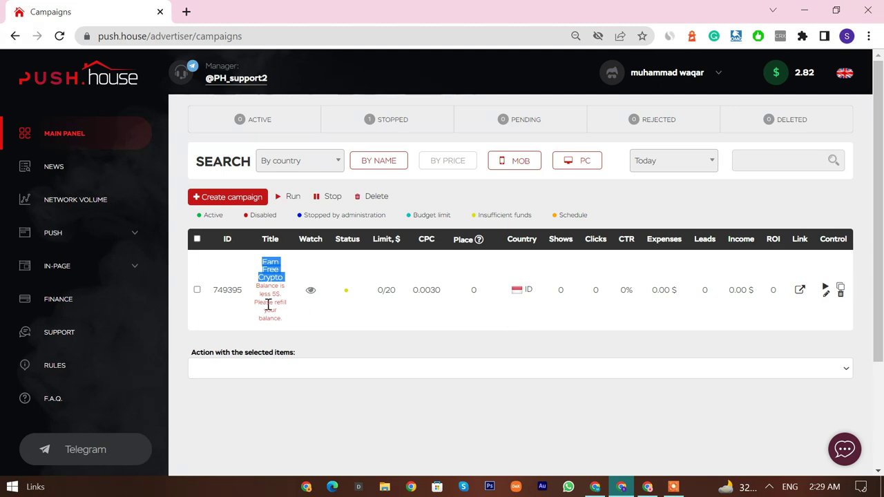
pyautogui.click(798, 291)
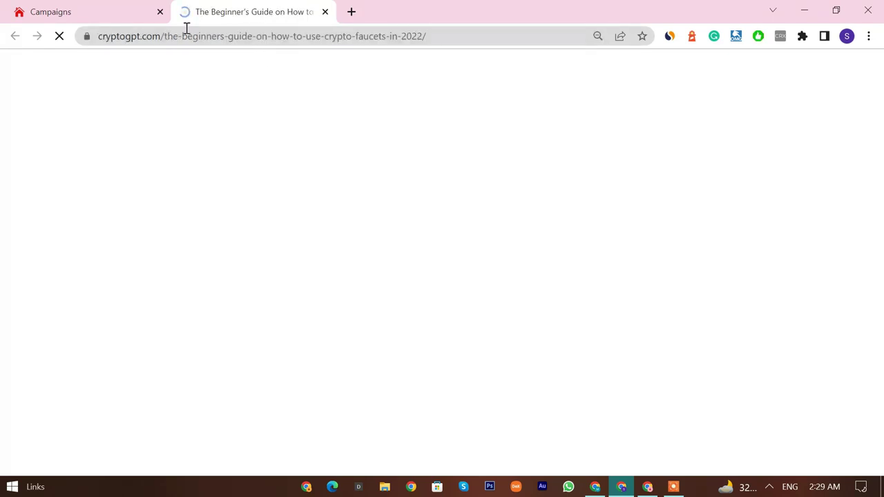
# Examine the crypto faucets guide's faucet entries, comment form and ad banners, and return to the beginning of the article
pyautogui.scroll(-4, 627, 197)
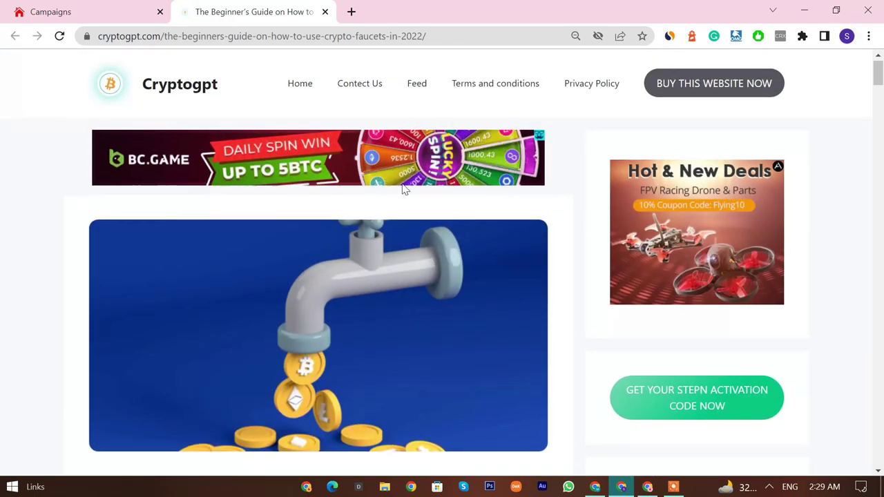
pyautogui.scroll(-7, 399, 193)
pyautogui.scroll(-15, 399, 197)
pyautogui.scroll(5, 387, 191)
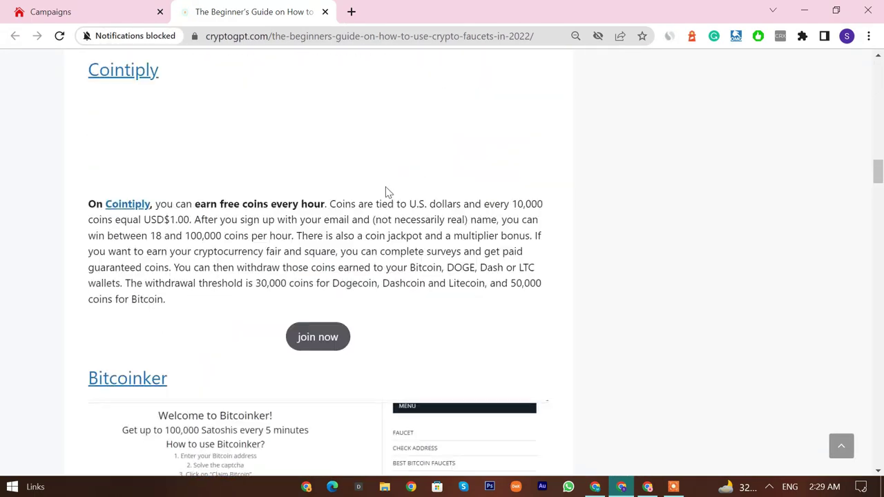
pyautogui.scroll(-10, 393, 228)
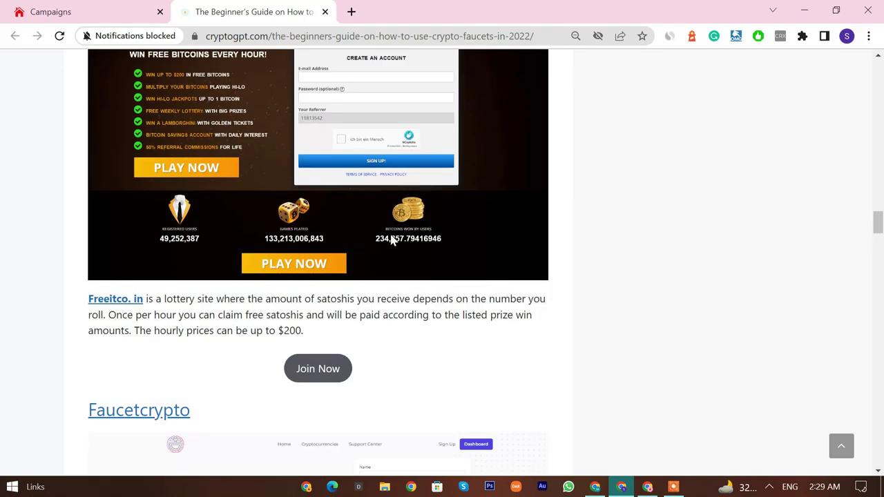
pyautogui.scroll(-5, 390, 233)
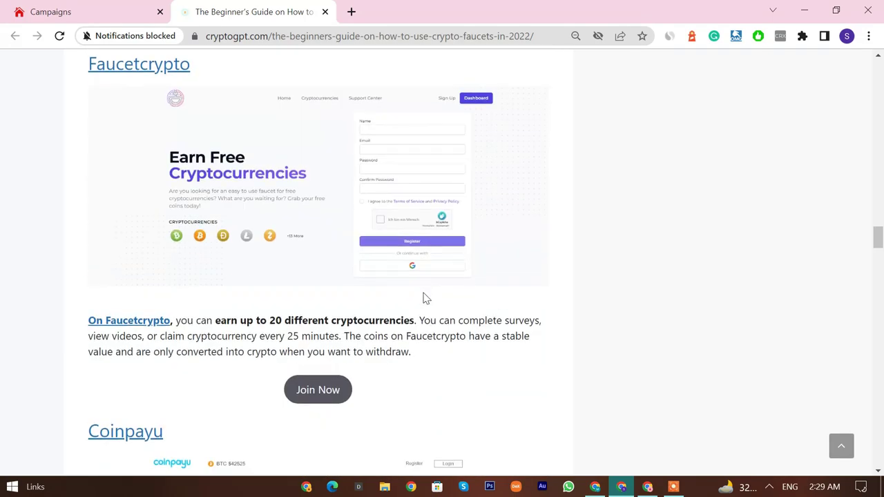
pyautogui.scroll(-1, 424, 298)
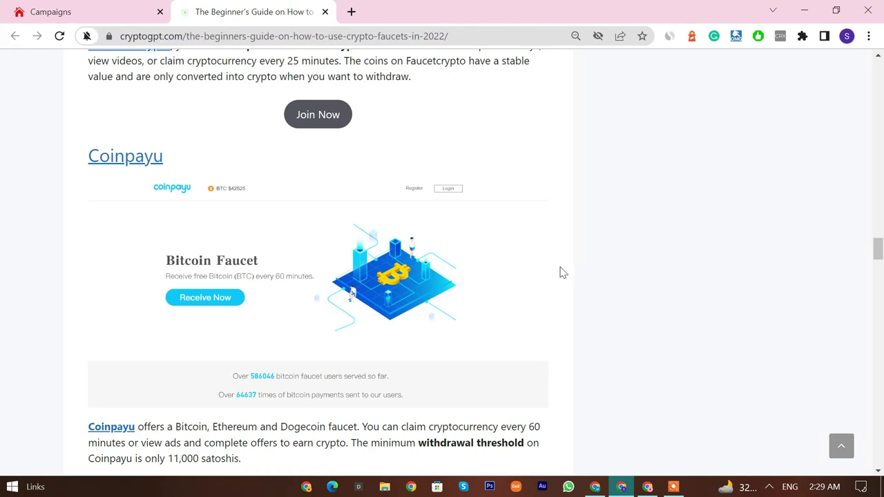
pyautogui.moveTo(876, 248); pyautogui.dragTo(881, 43)
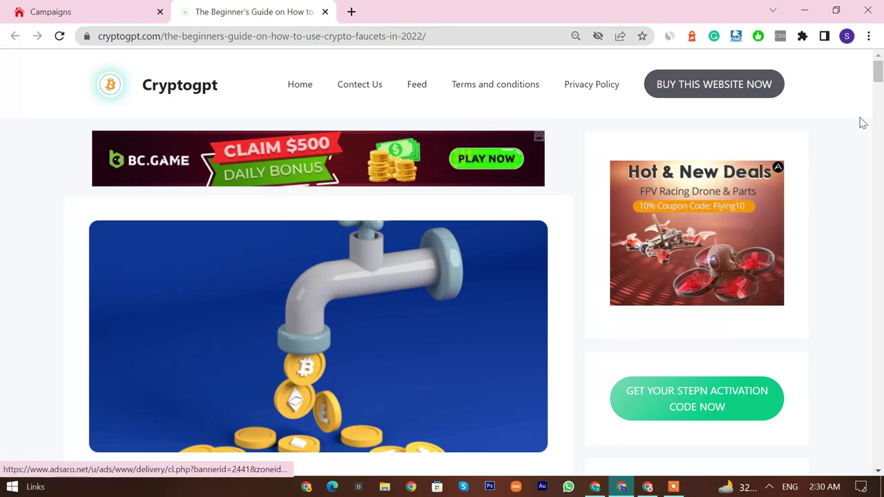
pyautogui.scroll(-15, 882, 352)
pyautogui.scroll(-15, 669, 412)
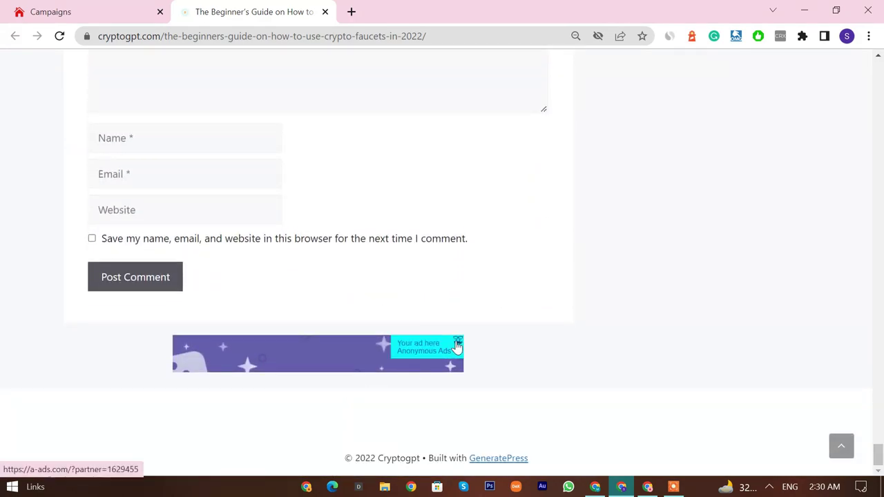
pyautogui.moveTo(877, 454); pyautogui.dragTo(879, 48)
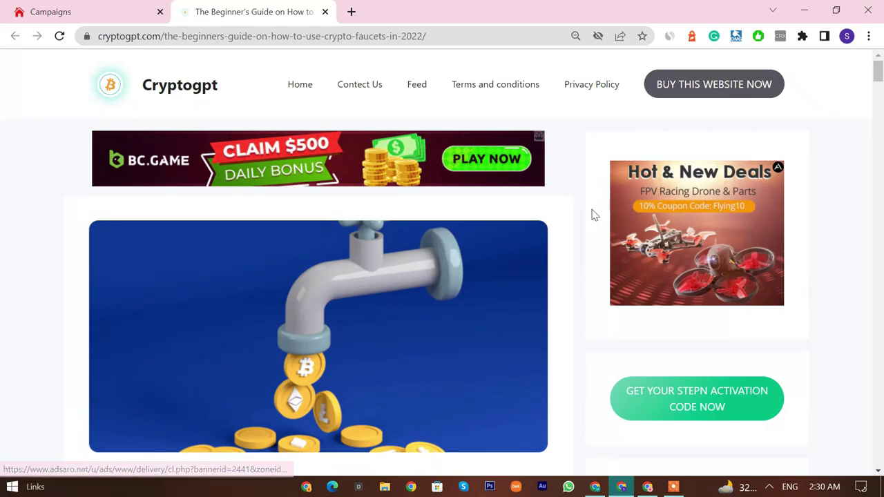
# Glance at the Campaigns page, return to the crypto faucets article and open the Cryptogpt home page
pyautogui.click(103, 12)
pyautogui.click(215, 10)
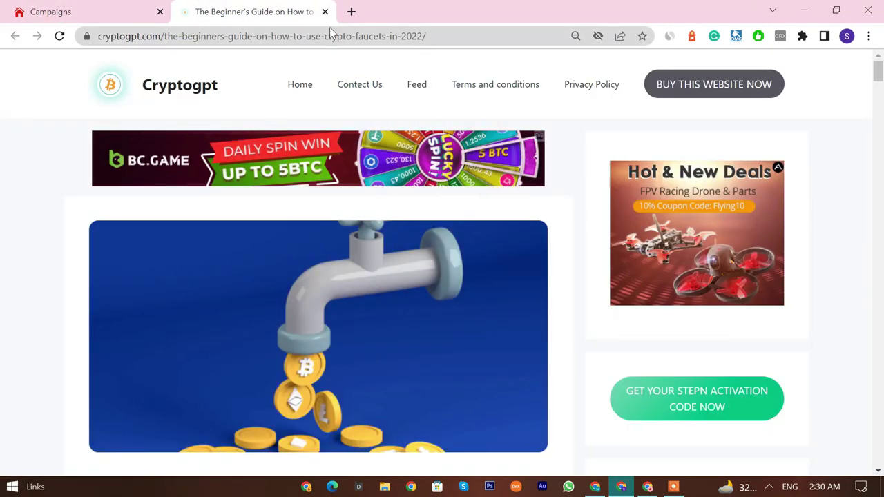
pyautogui.scroll(-5, 532, 276)
pyautogui.scroll(5, 502, 276)
pyautogui.click(148, 85)
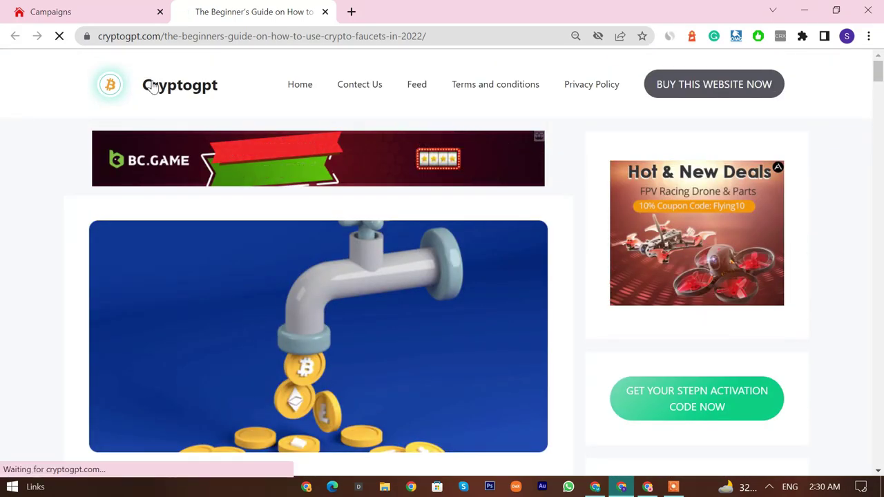
# Examine the posts and ad placements on the Cryptogpt home page, and return to its header
pyautogui.scroll(-5, 489, 223)
pyautogui.scroll(3, 508, 225)
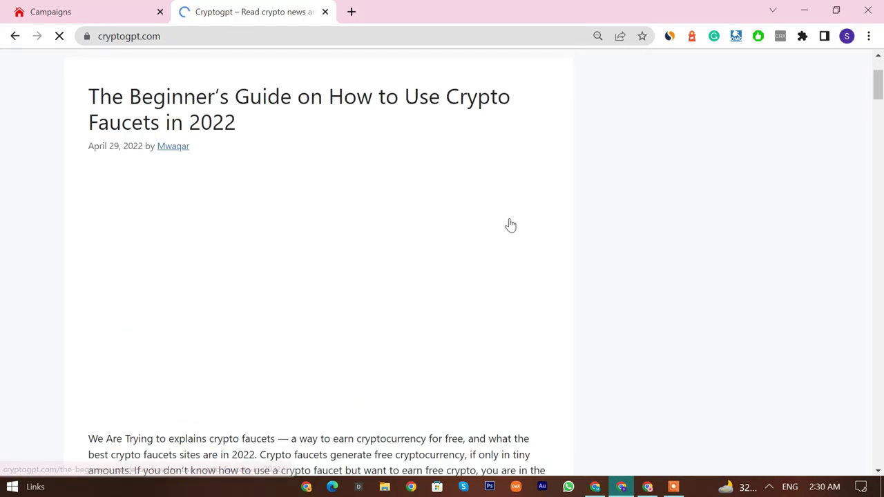
pyautogui.scroll(-6, 534, 219)
pyautogui.scroll(5, 553, 235)
pyautogui.scroll(-12, 589, 256)
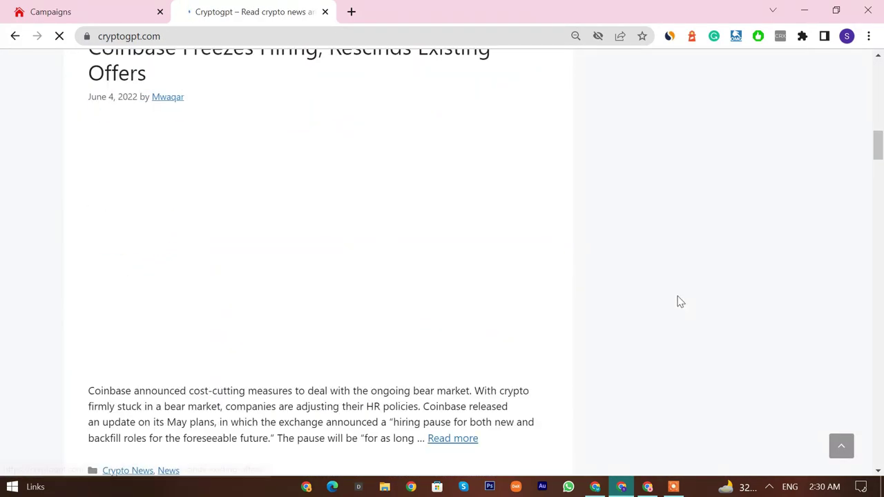
pyautogui.scroll(-10, 645, 242)
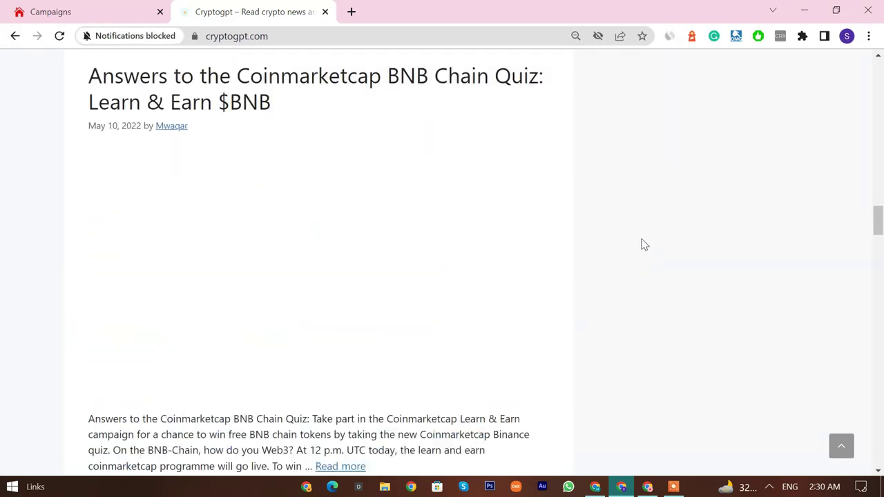
pyautogui.scroll(4, 641, 244)
pyautogui.scroll(15, 676, 135)
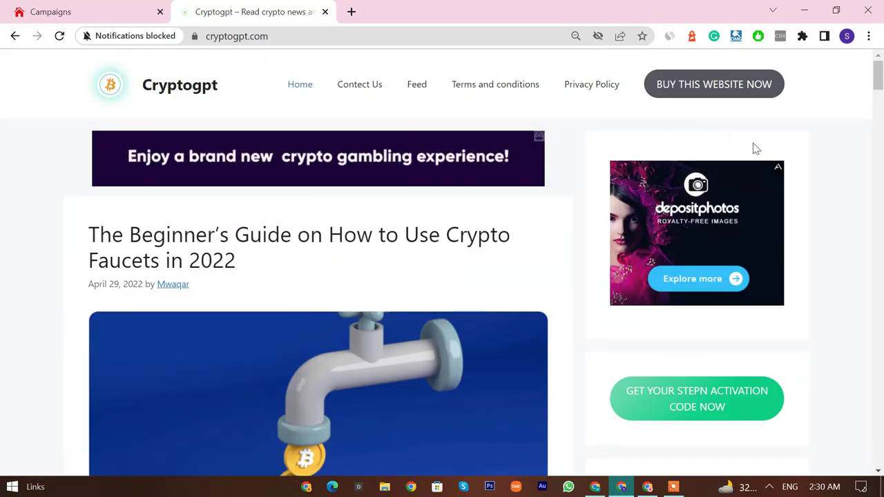
pyautogui.scroll(-10, 677, 142)
pyautogui.scroll(-15, 602, 141)
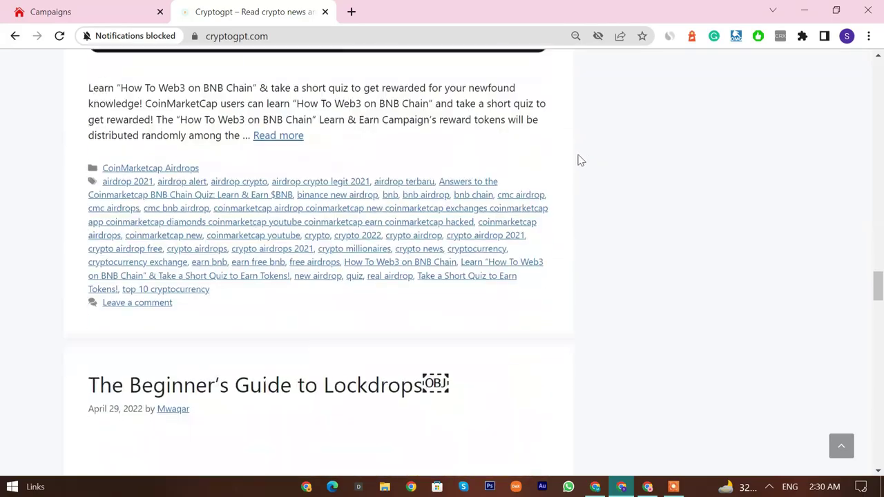
pyautogui.scroll(8, 501, 165)
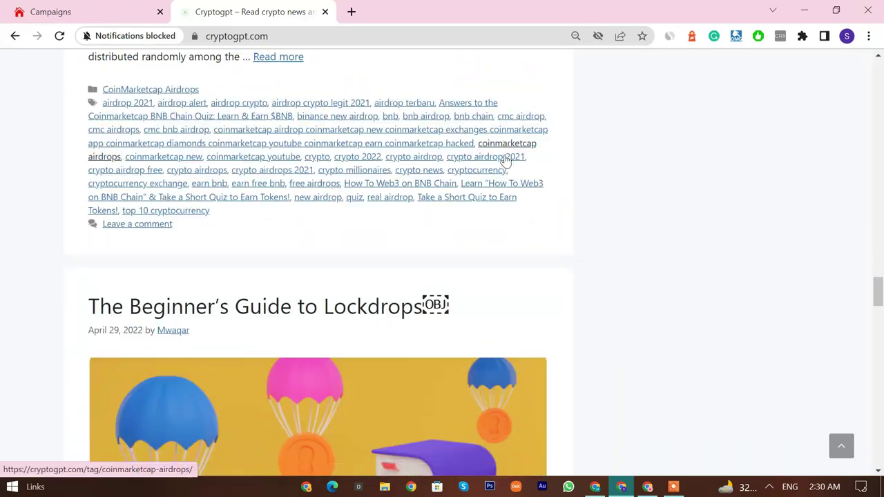
pyautogui.scroll(15, 501, 152)
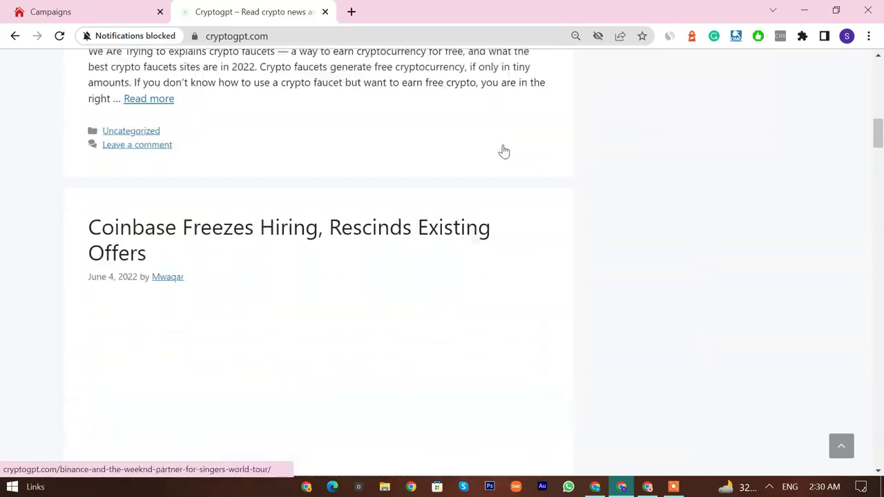
pyautogui.scroll(3, 241, 62)
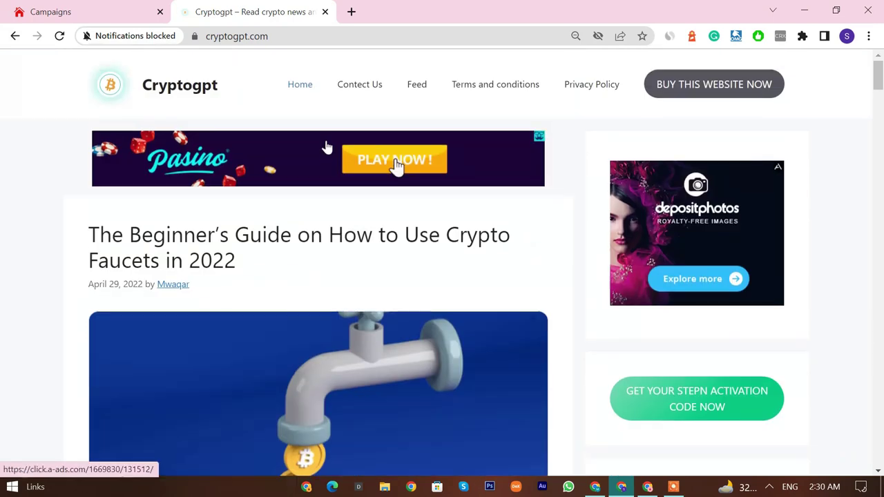
# Reload the Cryptogpt home page, look through its posts once more and close its browser tab
pyautogui.click(59, 36)
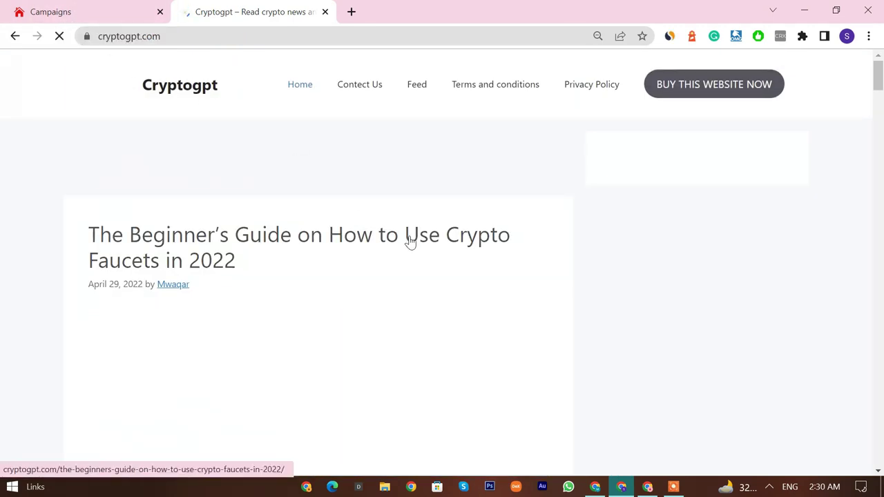
pyautogui.scroll(-9, 418, 237)
pyautogui.scroll(-5, 422, 237)
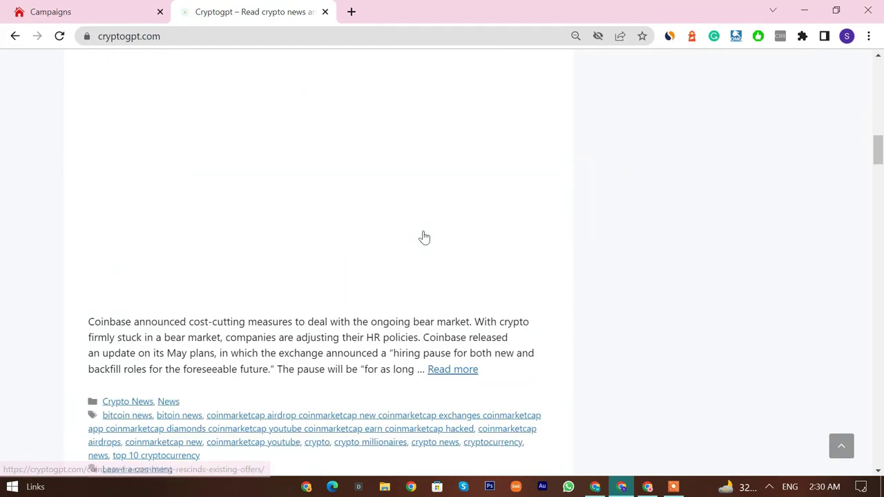
pyautogui.scroll(-10, 586, 352)
pyautogui.scroll(-5, 883, 316)
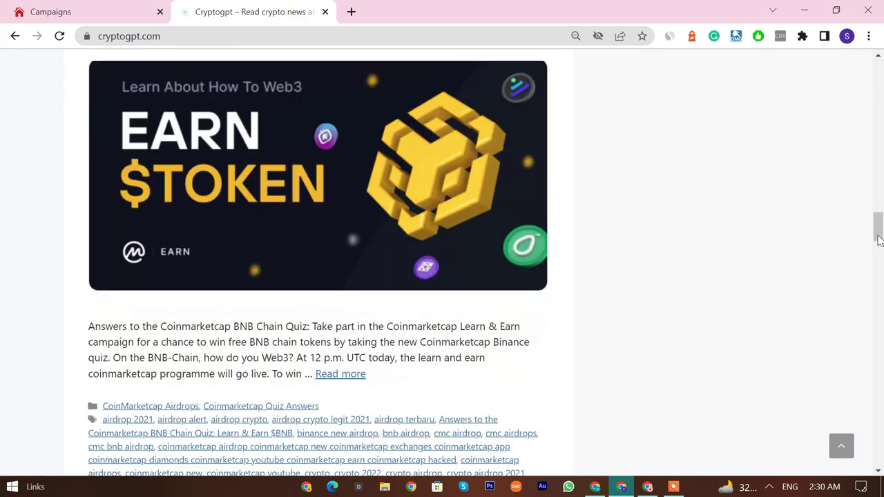
pyautogui.moveTo(877, 255); pyautogui.dragTo(869, 72)
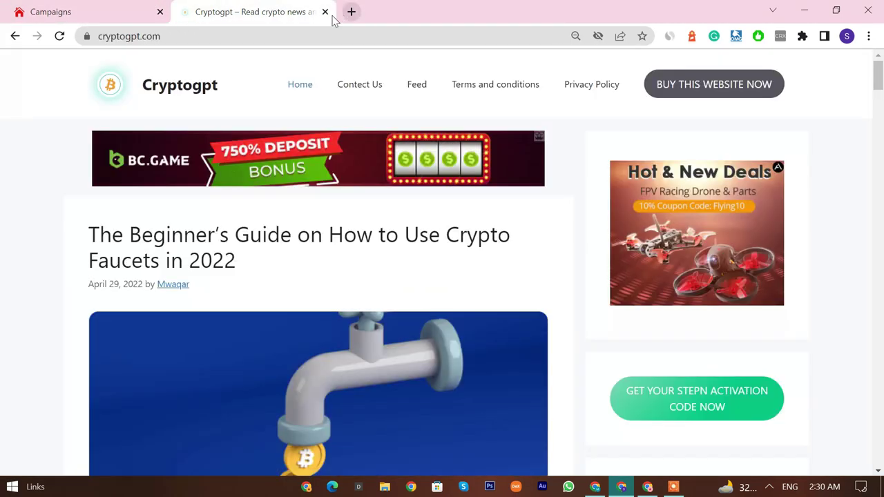
pyautogui.click(325, 12)
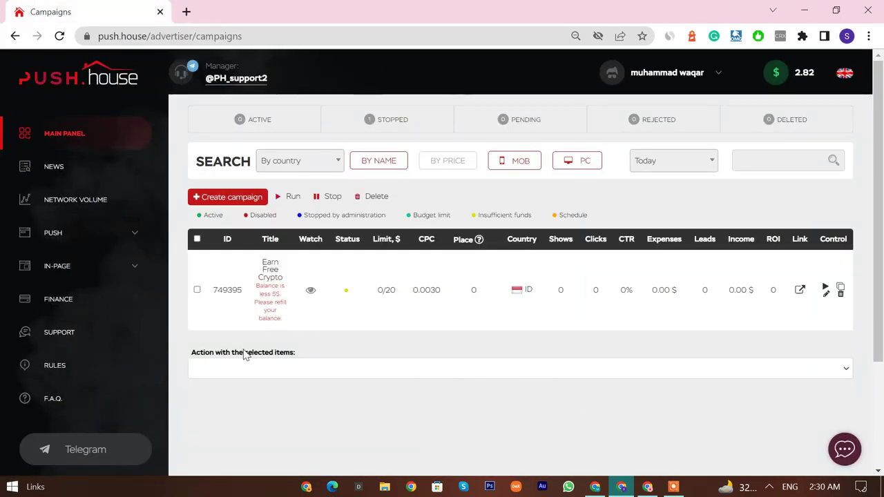
# Highlight the "Action with the selected items" label below the campaign table
pyautogui.moveTo(205, 359); pyautogui.dragTo(283, 355)
pyautogui.click(319, 354)
pyautogui.moveTo(291, 354); pyautogui.dragTo(294, 355)
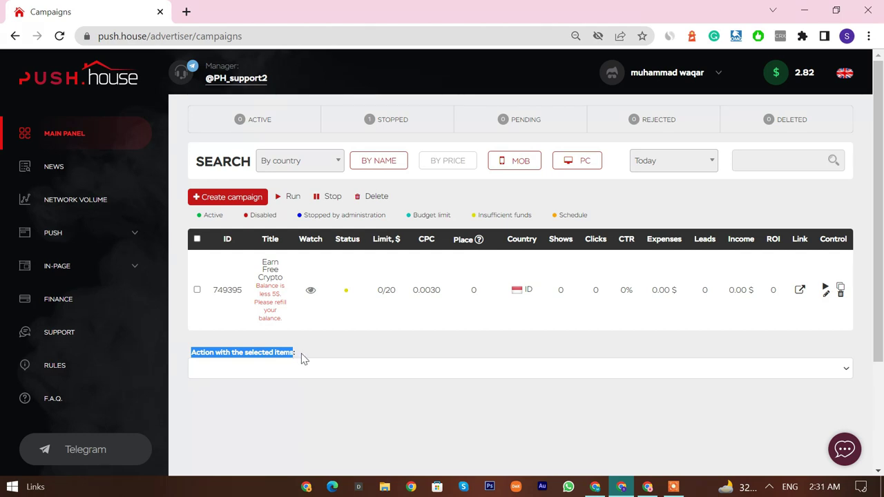
# Check the country filter above the campaign table and close it without choosing a country
pyautogui.tripleClick(299, 356)
pyautogui.scroll(-1, 123, 272)
pyautogui.scroll(1, 108, 339)
pyautogui.click(312, 165)
pyautogui.click(347, 158)
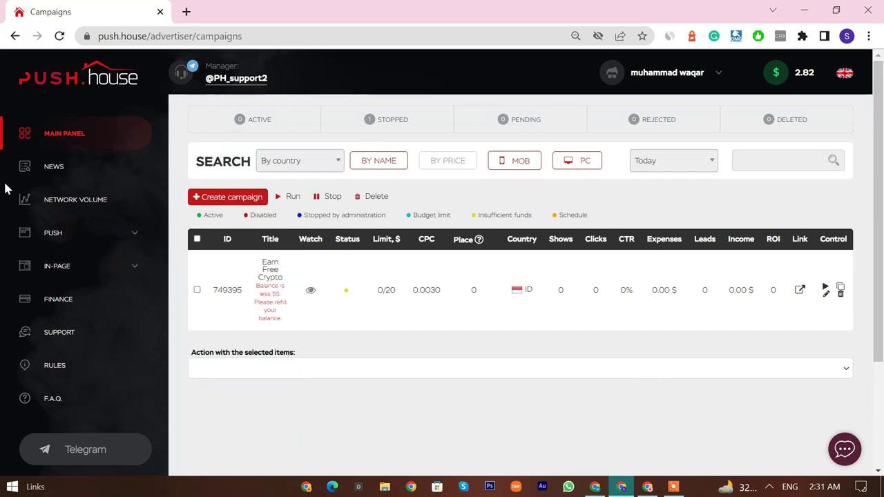
# Open the push campaign list and set its statistics period to Total
pyautogui.click(107, 236)
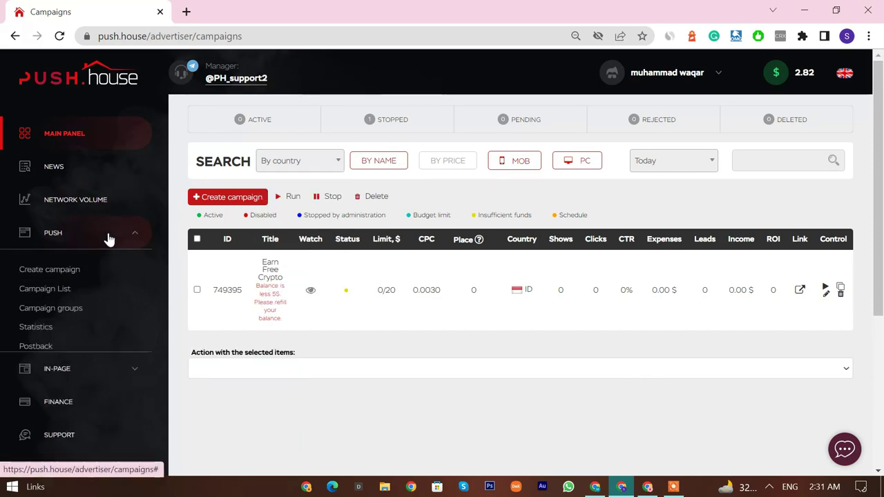
pyautogui.click(83, 290)
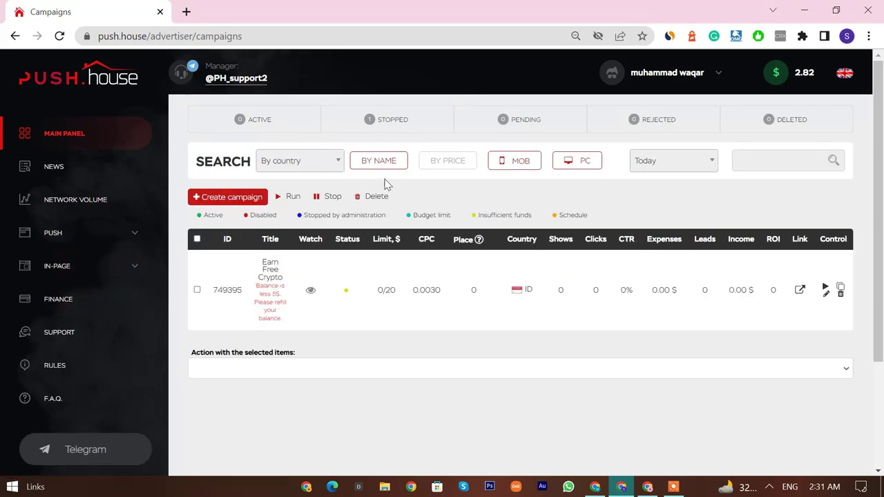
pyautogui.click(692, 164)
pyautogui.click(667, 238)
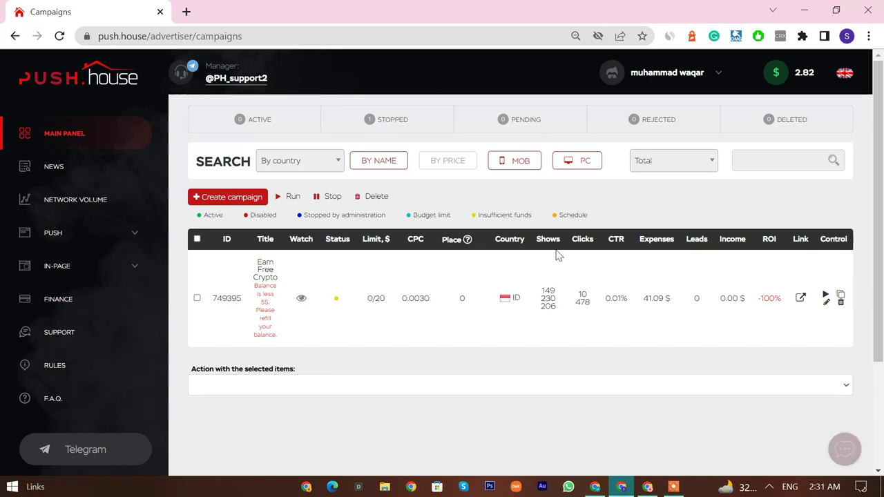
# Highlight the Earn Free Crypto campaign's clicks, expenses and CTR values in the table
pyautogui.moveTo(584, 292); pyautogui.dragTo(582, 304)
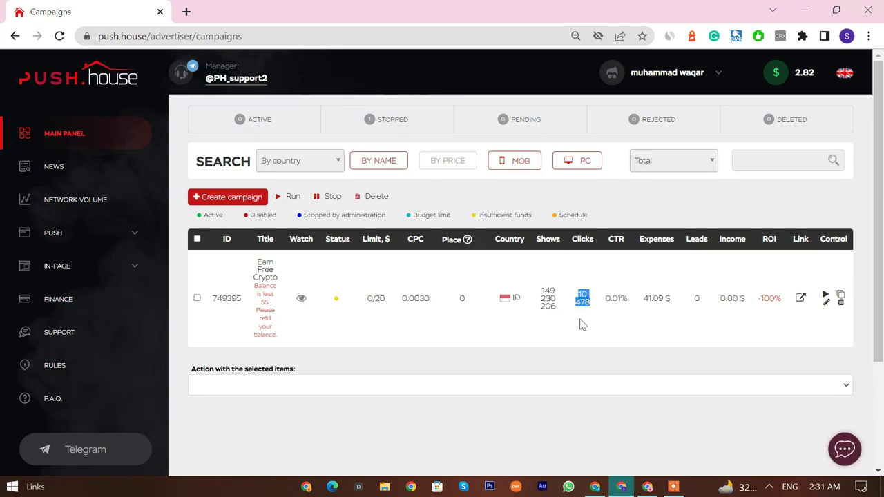
pyautogui.doubleClick(649, 295)
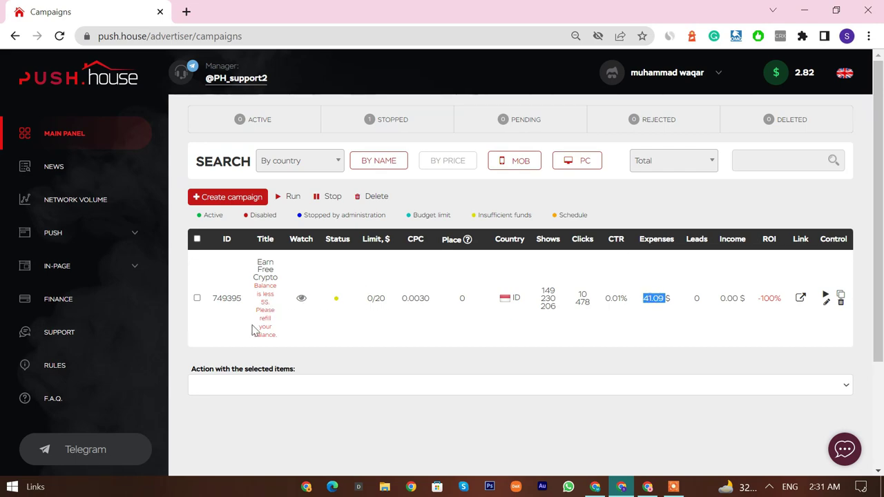
pyautogui.scroll(-2, 109, 335)
pyautogui.scroll(2, 134, 286)
pyautogui.tripleClick(613, 299)
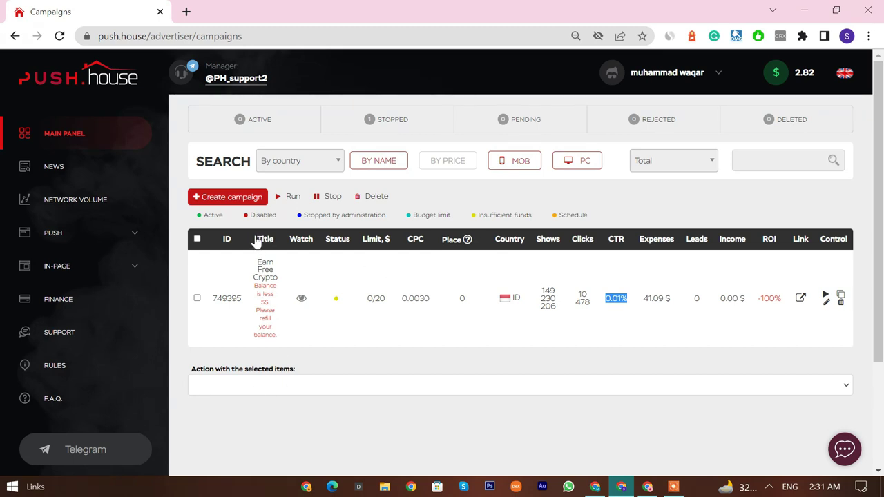
# Open the form for creating a campaign and point out its Title and Link fields
pyautogui.click(226, 205)
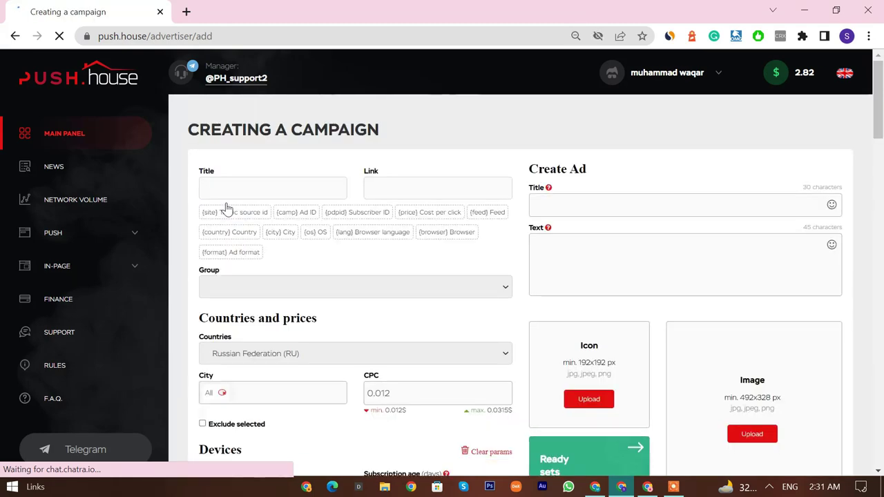
pyautogui.scroll(-4, 501, 371)
pyautogui.scroll(4, 655, 416)
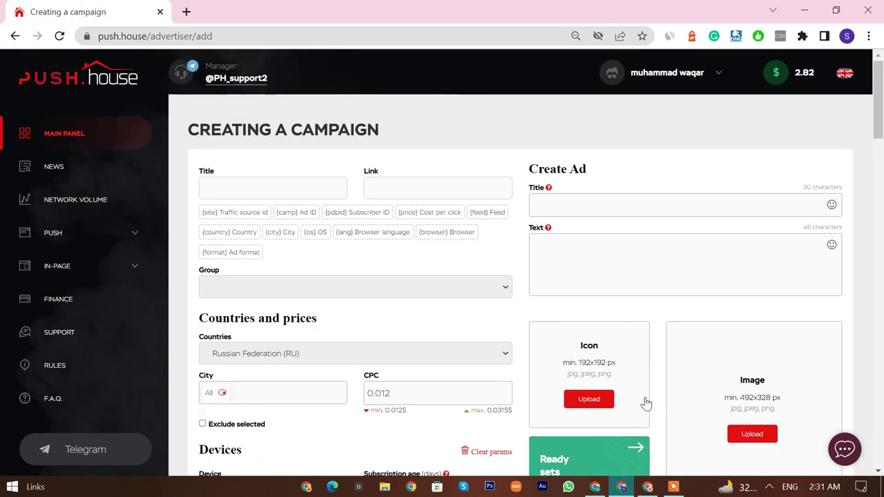
pyautogui.click(305, 185)
pyautogui.click(366, 196)
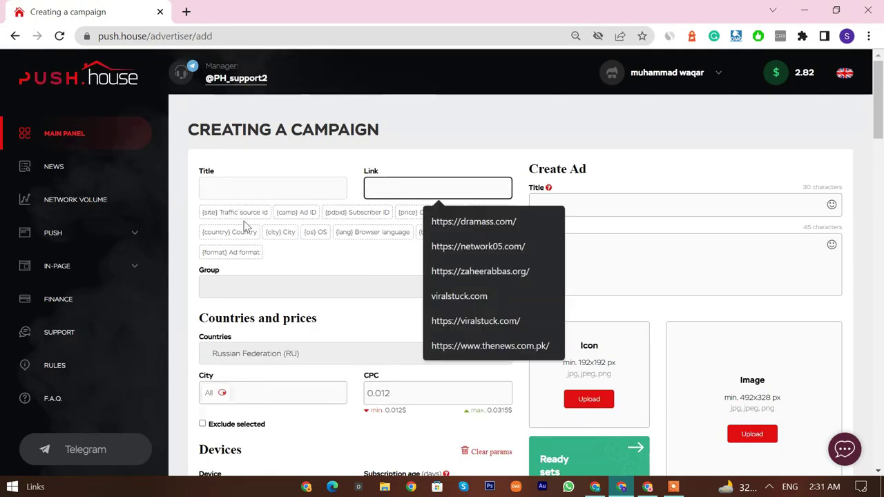
# Check the Group and Countries lists of the new campaign without changing either choice
pyautogui.scroll(-2, 255, 294)
pyautogui.click(256, 148)
pyautogui.click(258, 150)
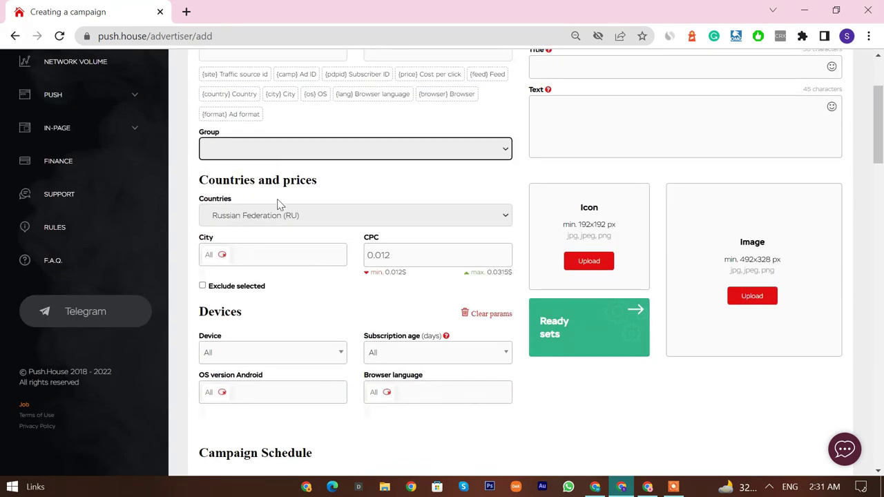
pyautogui.click(268, 218)
pyautogui.click(267, 224)
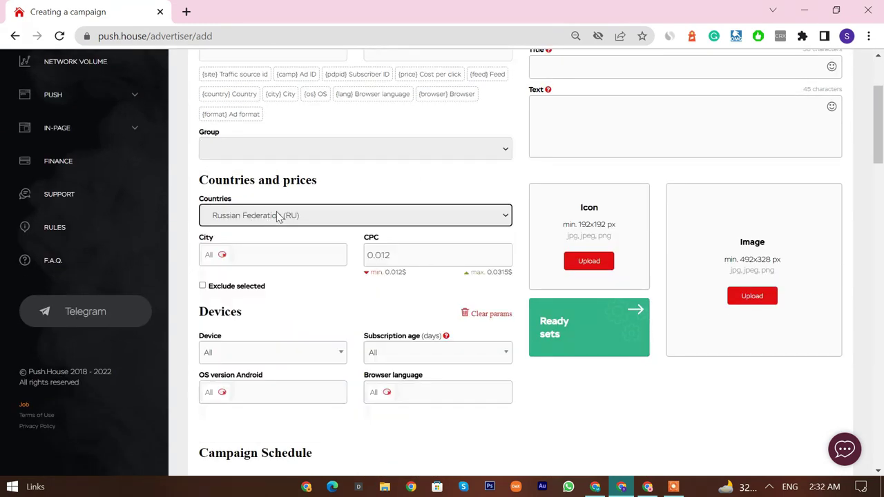
pyautogui.click(278, 217)
pyautogui.click(280, 218)
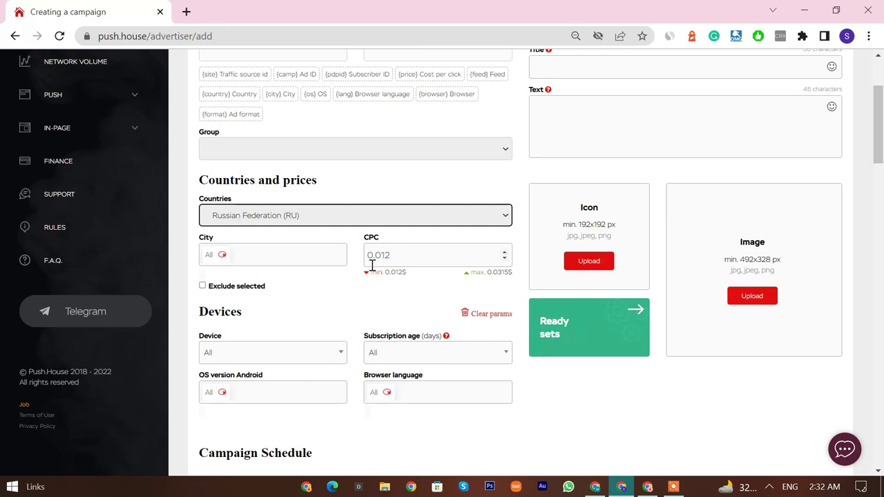
# Point out the CPC field and highlight the minimum bid shown beneath it
pyautogui.click(426, 256)
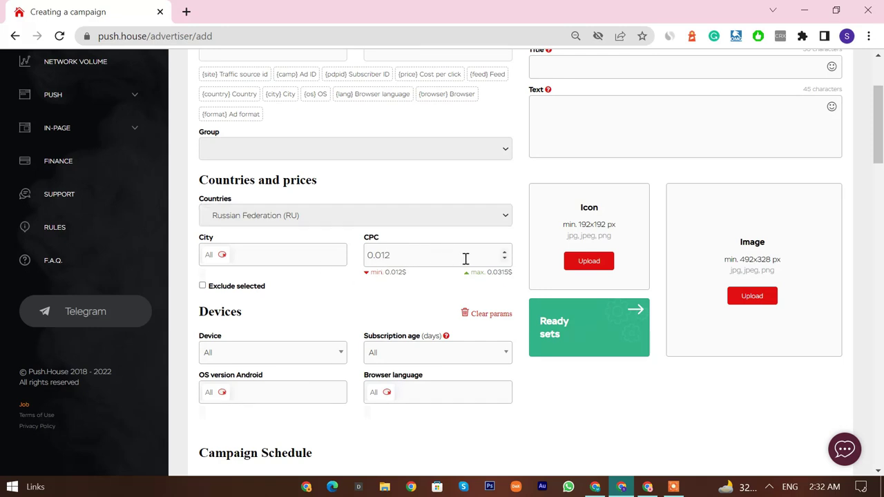
pyautogui.moveTo(386, 272); pyautogui.dragTo(401, 274)
pyautogui.scroll(-2, 491, 280)
pyautogui.scroll(1, 493, 236)
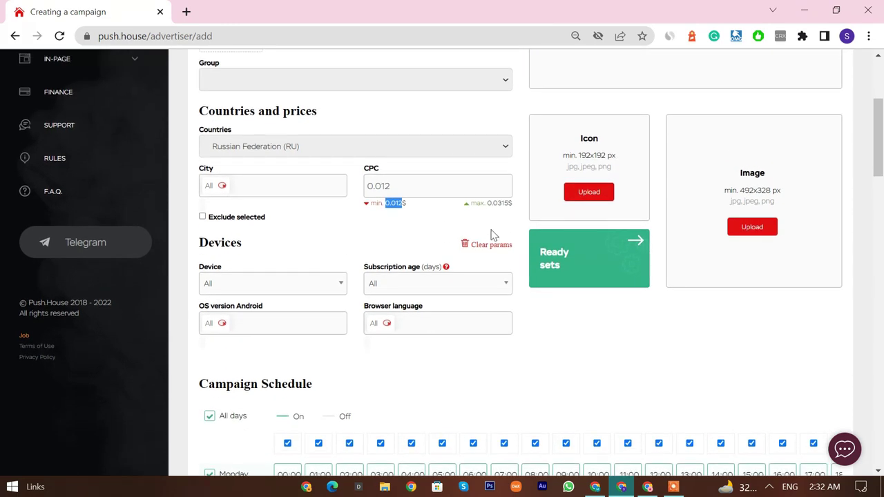
# Look over the campaign schedule and go through the total and daily budget and click limit fields
pyautogui.scroll(-4, 465, 241)
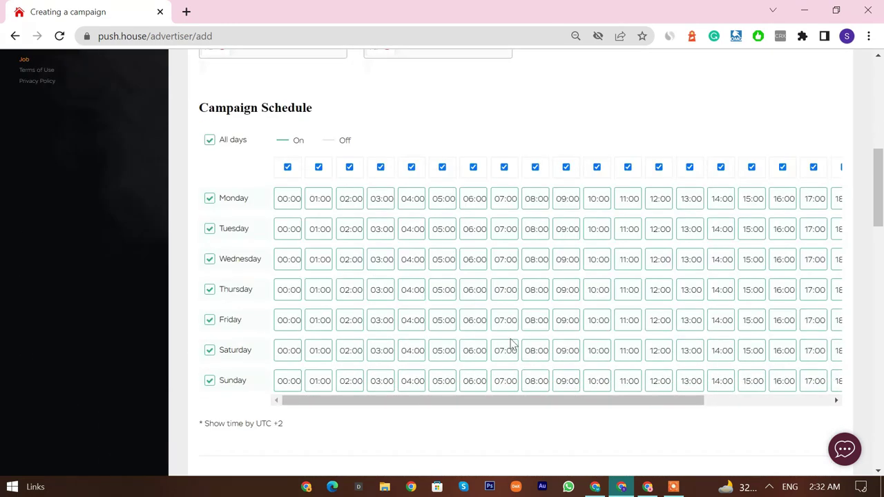
pyautogui.scroll(-4, 511, 344)
pyautogui.click(293, 252)
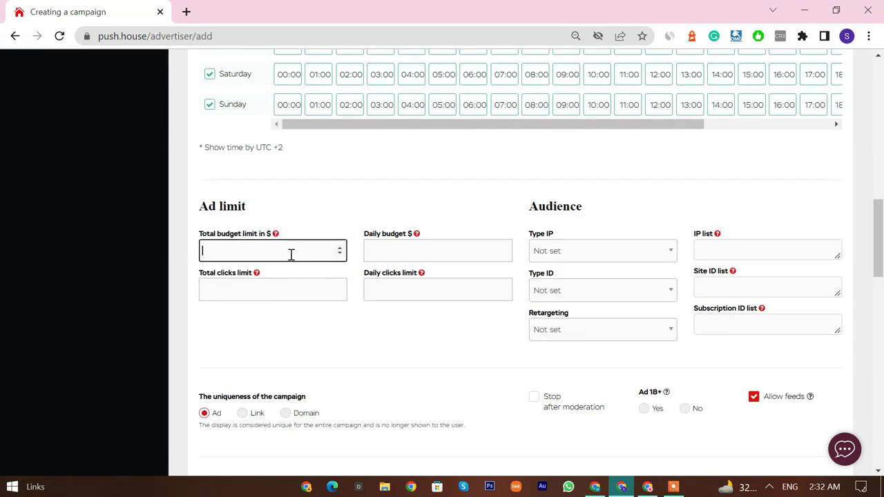
pyautogui.click(277, 283)
pyautogui.click(404, 258)
pyautogui.click(418, 297)
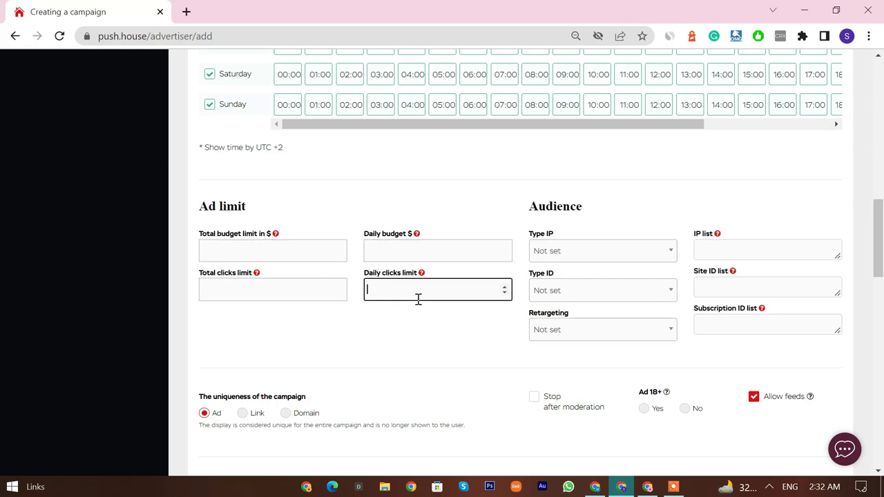
# Review the Type IP options in the Audience section and leave the setting unchanged
pyautogui.scroll(-4, 622, 310)
pyautogui.scroll(4, 657, 346)
pyautogui.click(577, 257)
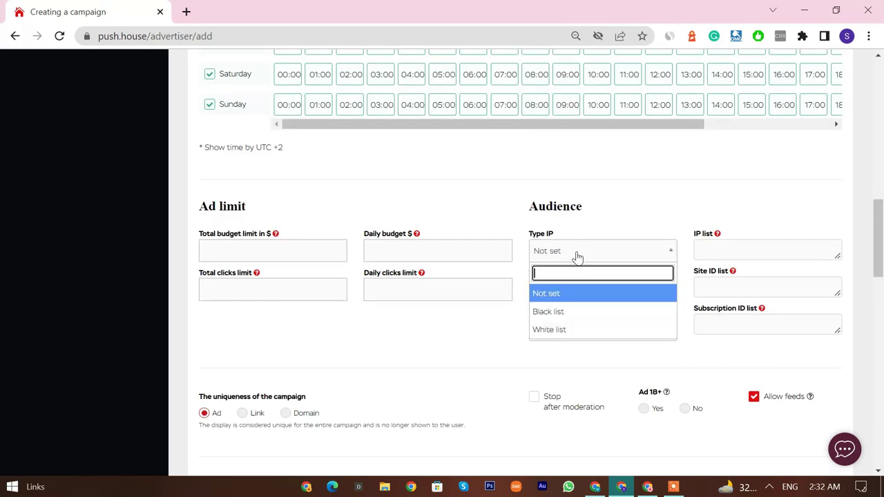
pyautogui.click(576, 255)
pyautogui.click(574, 255)
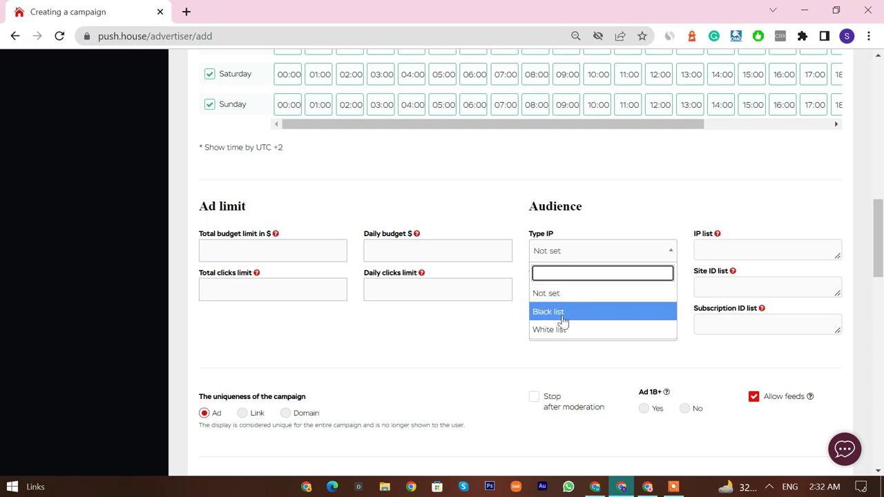
pyautogui.click(509, 352)
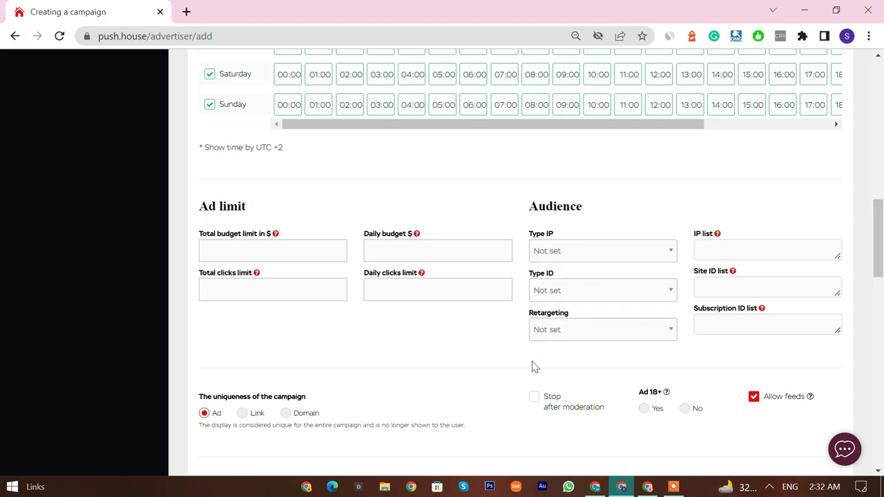
# Skim the rest of the campaign form, and replace its browser tab with a new one
pyautogui.moveTo(877, 237); pyautogui.dragTo(880, 460)
pyautogui.moveTo(880, 414); pyautogui.dragTo(879, 76)
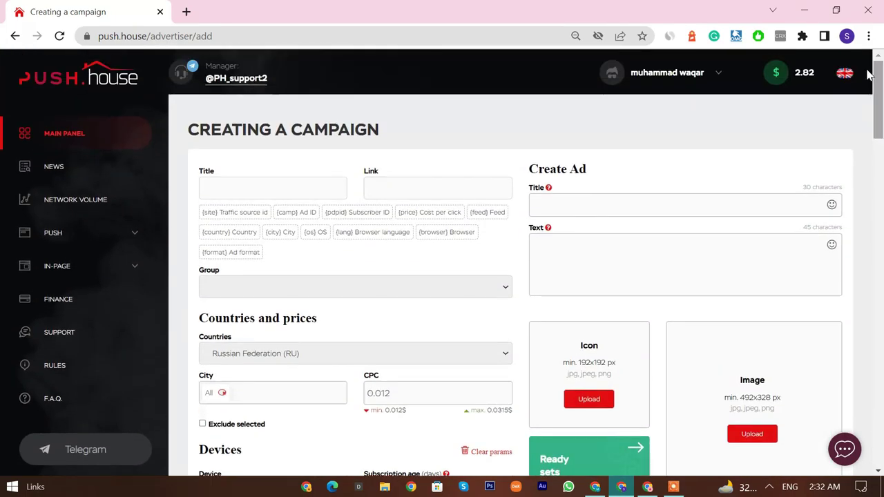
pyautogui.click(185, 12)
pyautogui.click(159, 11)
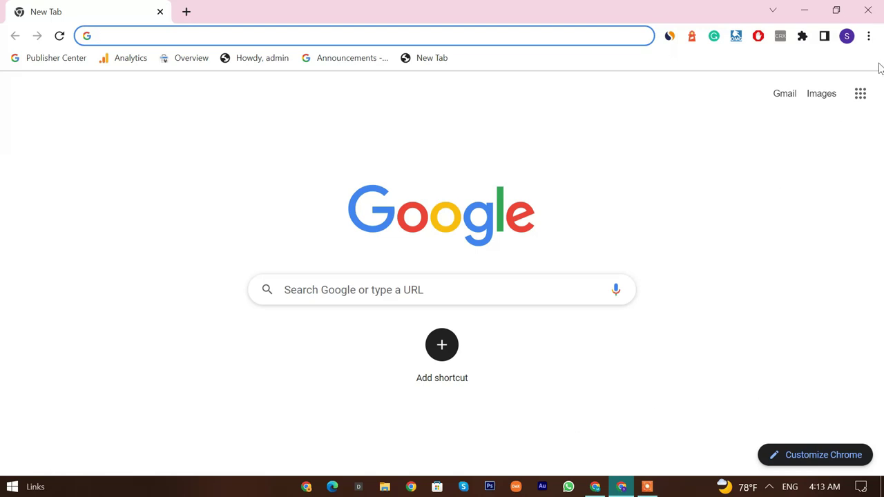
# Switch to the "Fb Id 03" browser profile
pyautogui.click(847, 35)
pyautogui.scroll(-3, 790, 223)
pyautogui.scroll(3, 750, 282)
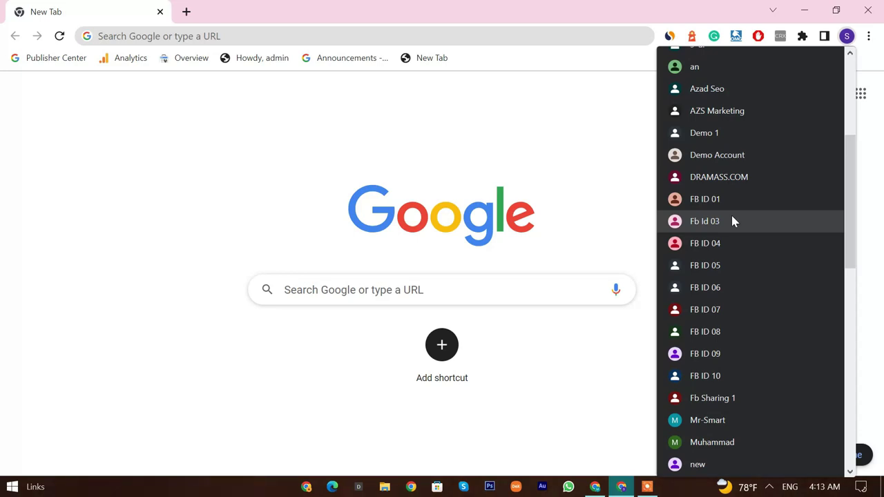
pyautogui.click(704, 221)
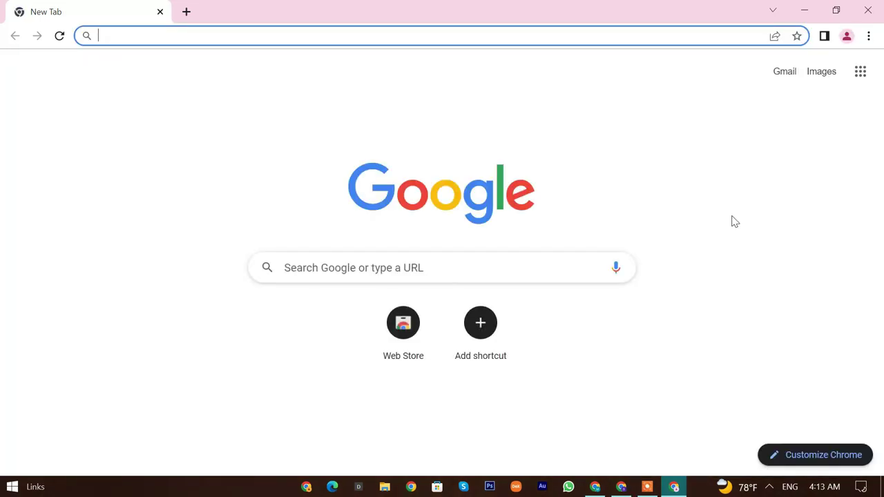
# Open facebook.com and glance over the home page
pyautogui.write('fa')
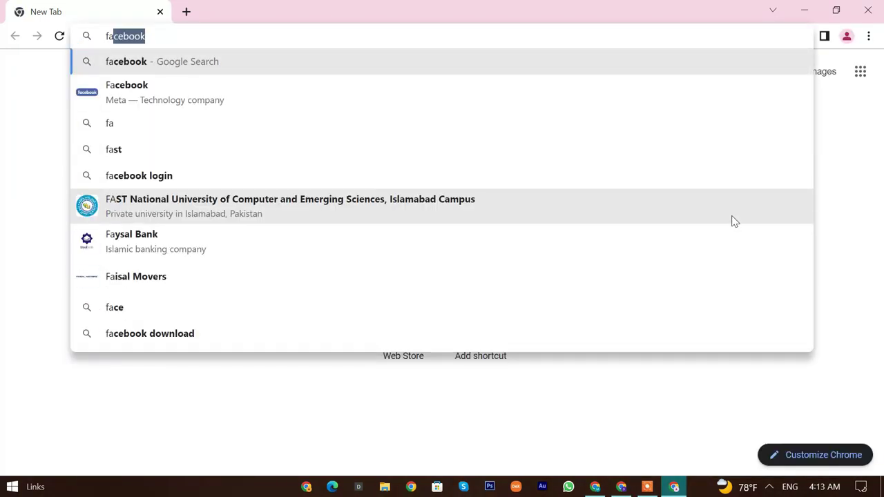
pyautogui.write('cebook.')
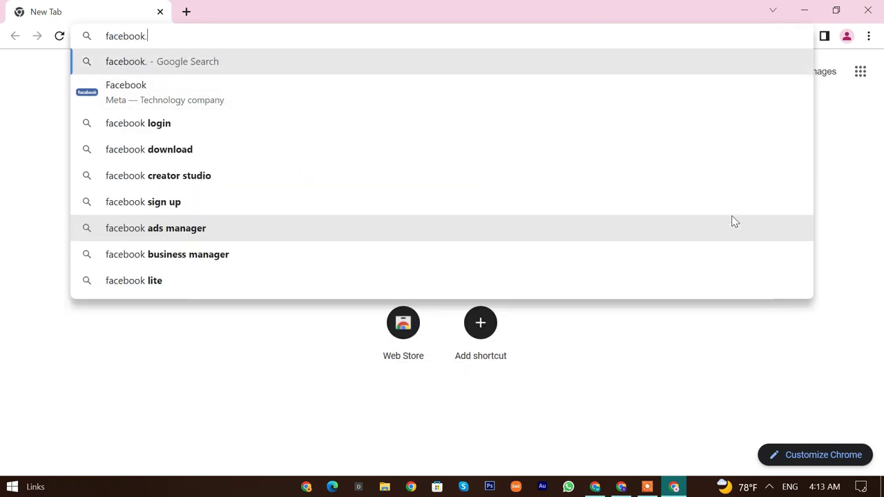
pyautogui.write('com')
pyautogui.press('Return')
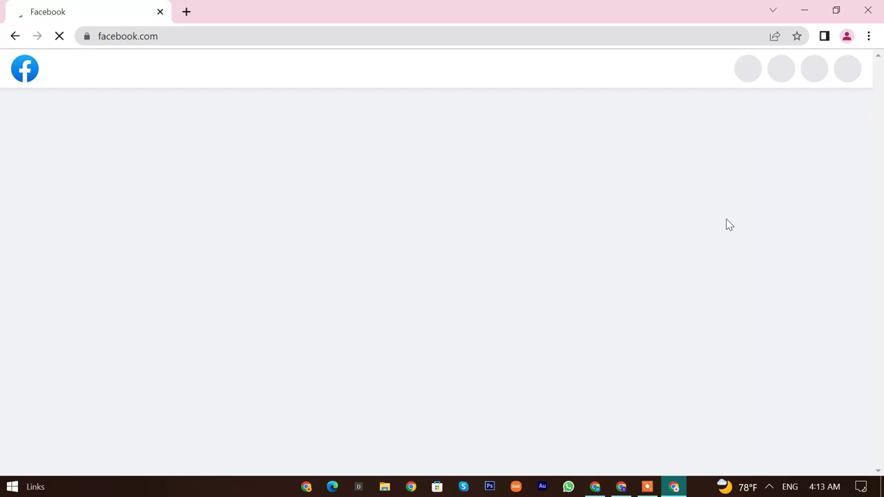
pyautogui.scroll(-2, 179, 201)
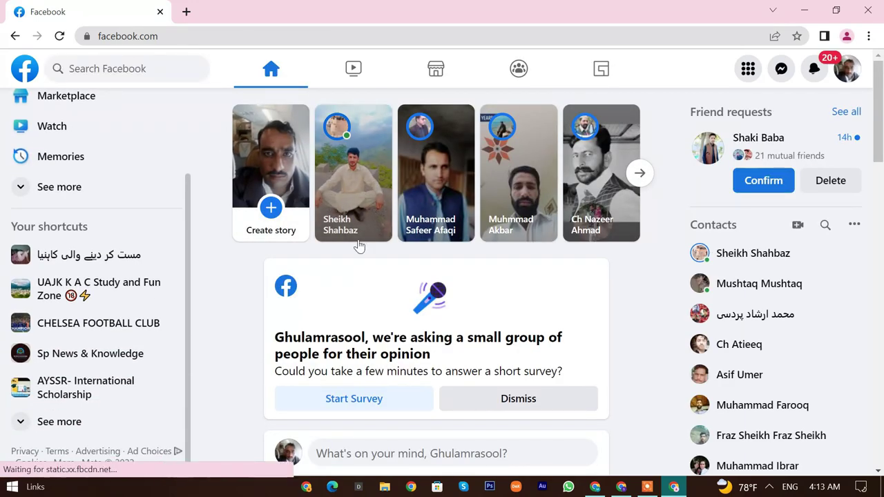
pyautogui.scroll(2, 177, 223)
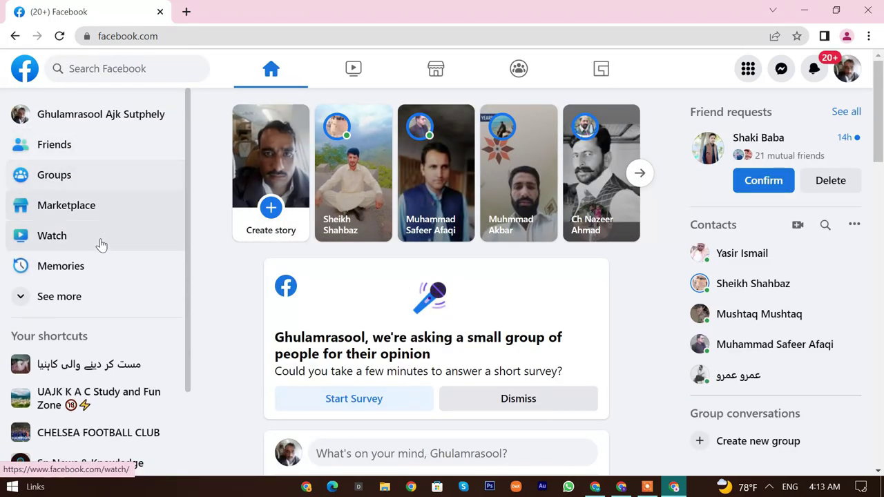
# Expand the home page's full shortcut list, open Pages and start creating a new Page
pyautogui.click(122, 308)
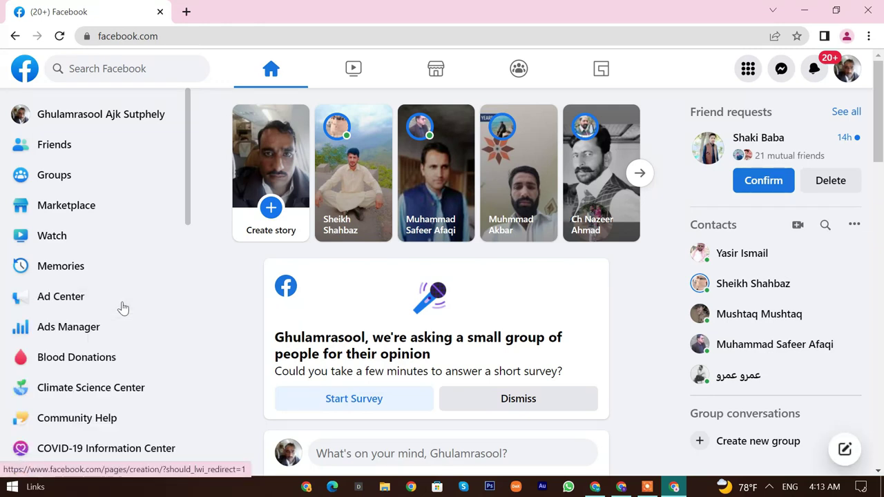
pyautogui.scroll(-2, 110, 271)
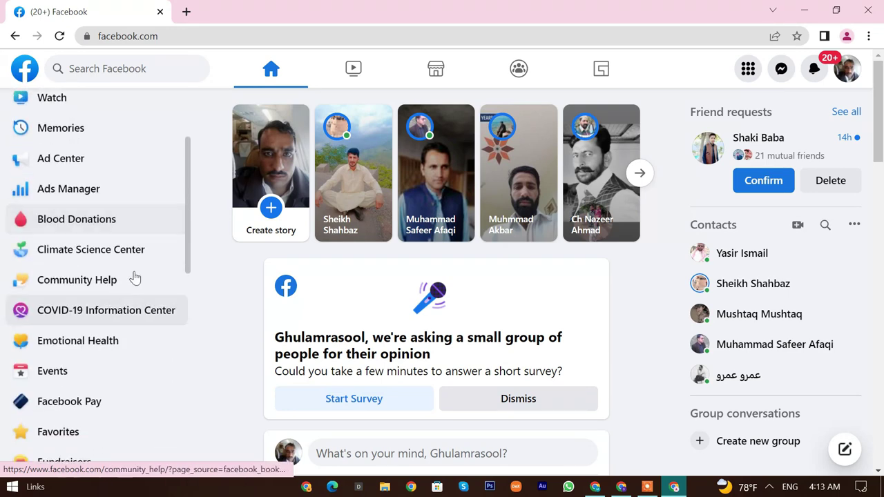
pyautogui.scroll(2, 96, 266)
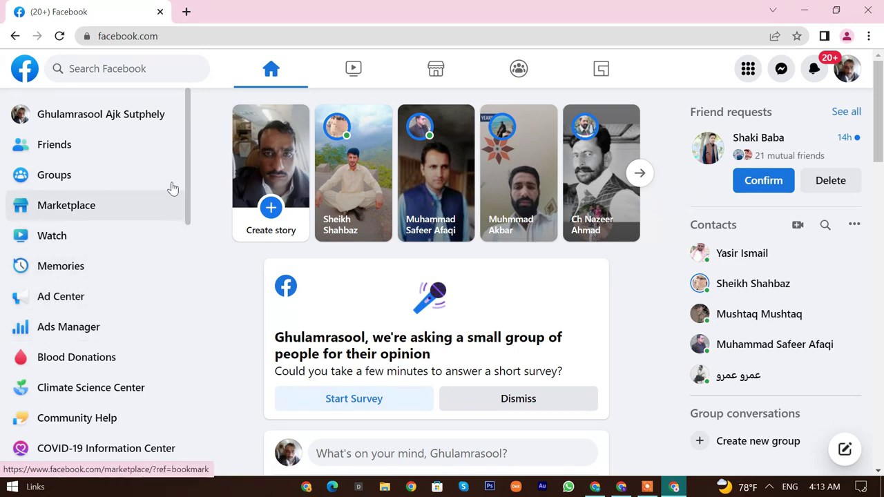
pyautogui.scroll(-2, 38, 379)
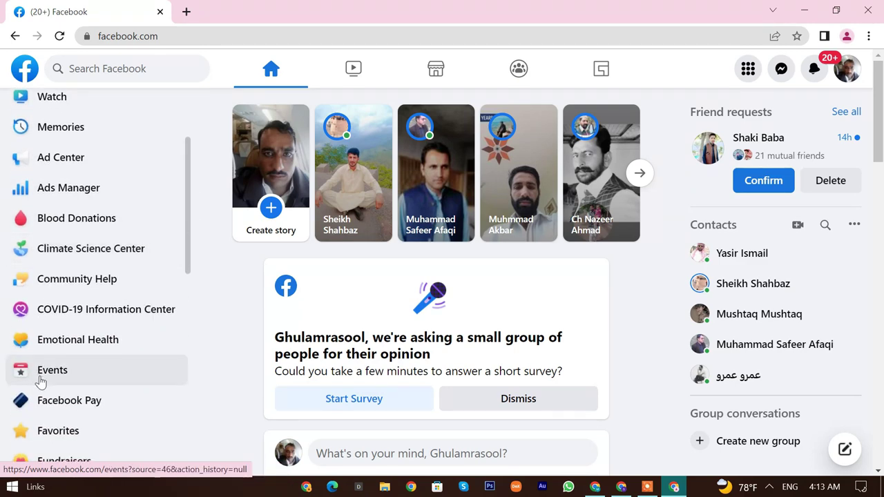
pyautogui.scroll(-2, 41, 380)
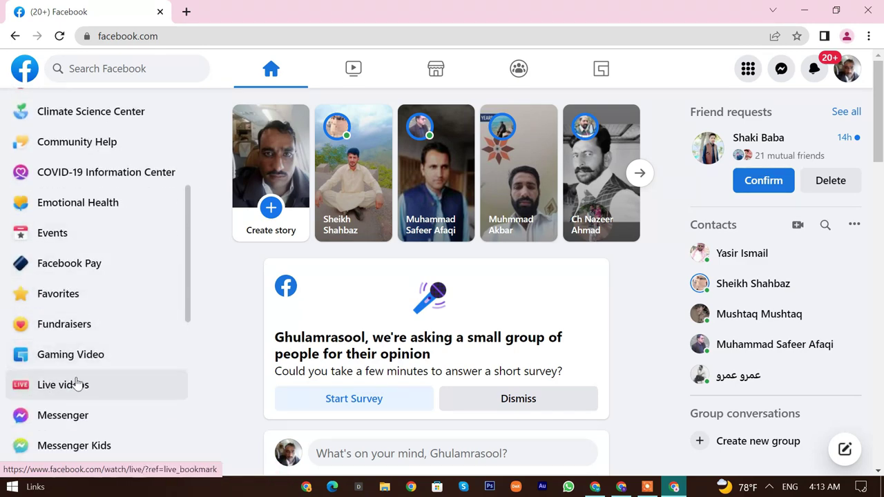
pyautogui.click(108, 59)
pyautogui.click(232, 299)
pyautogui.scroll(-3, 65, 325)
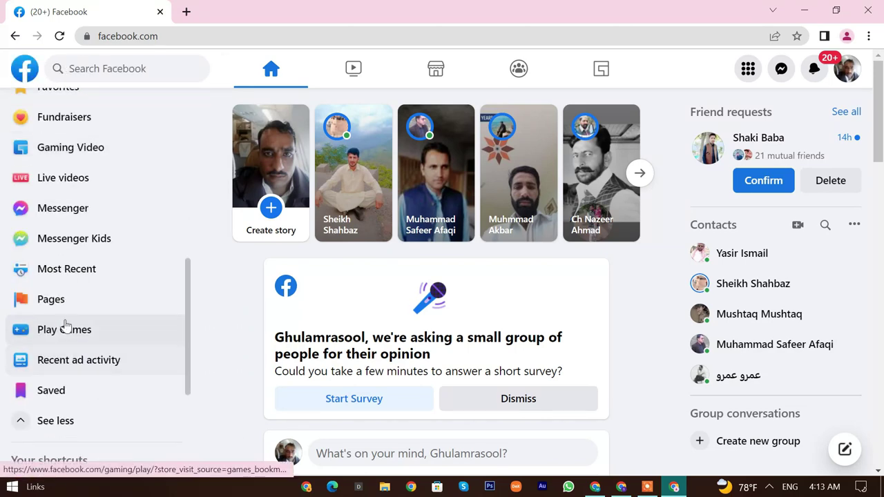
pyautogui.scroll(-2, 65, 325)
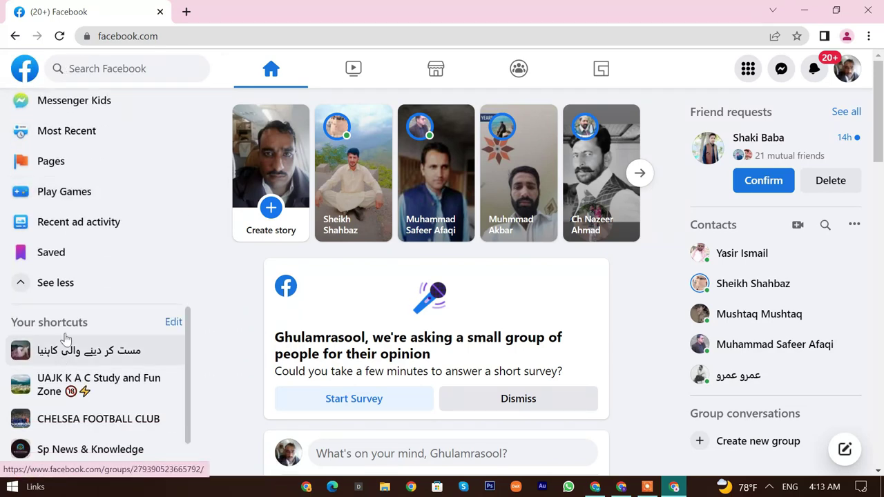
pyautogui.click(63, 162)
pyautogui.click(138, 144)
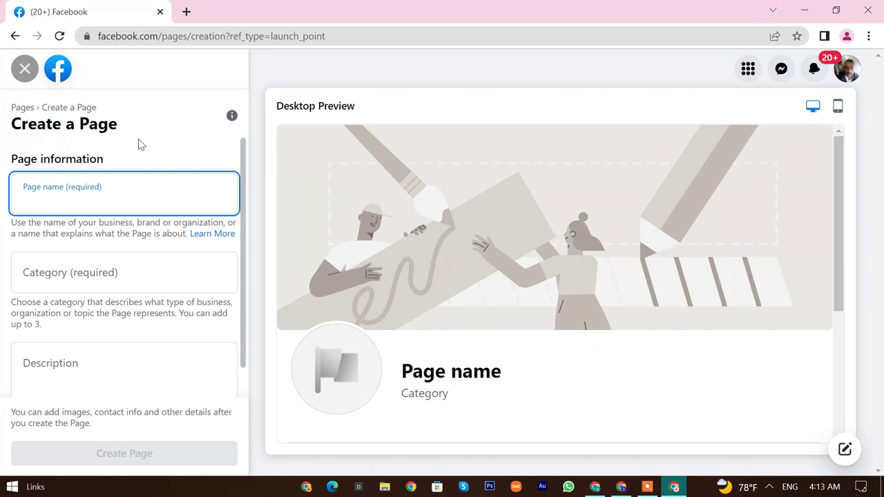
pyautogui.scroll(-1, 122, 203)
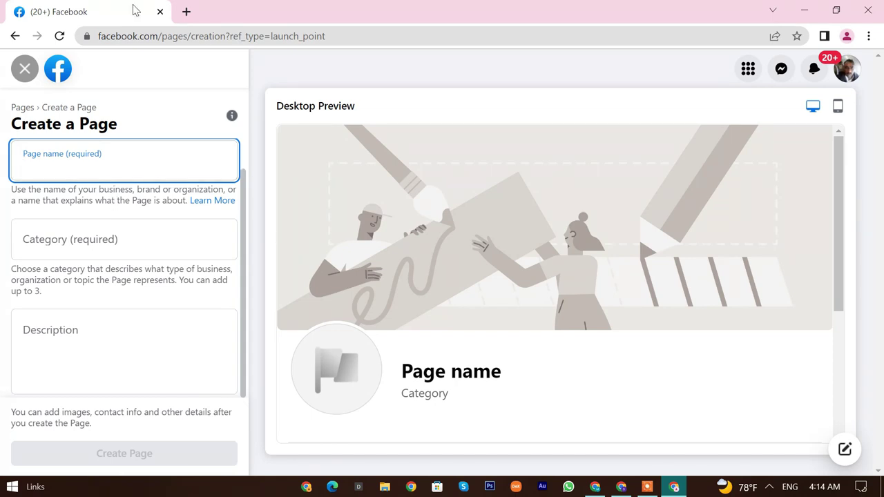
# Search Google for "tiktok" in a new browser tab and open the TikTok website
pyautogui.click(186, 12)
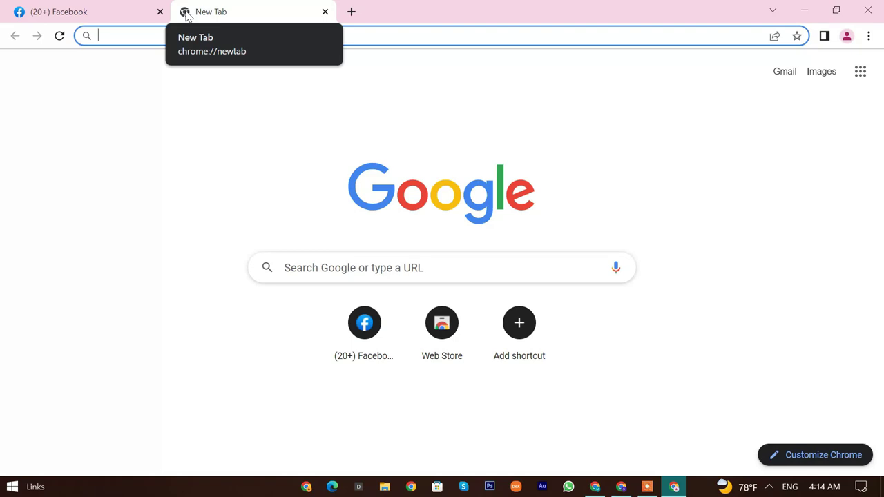
pyautogui.write('tikt')
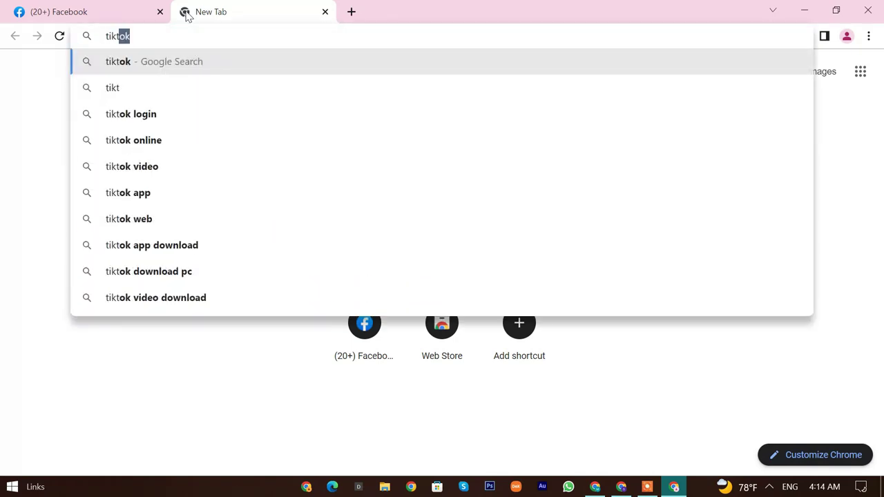
pyautogui.press('Return')
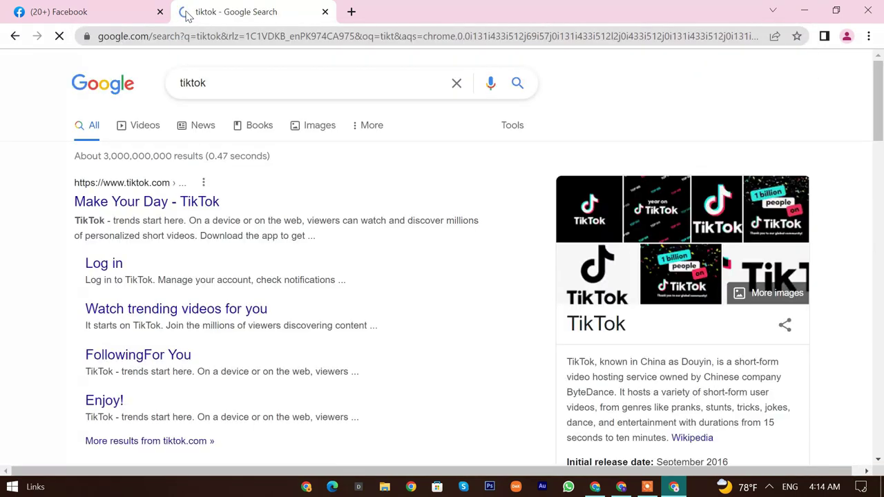
pyautogui.click(159, 202)
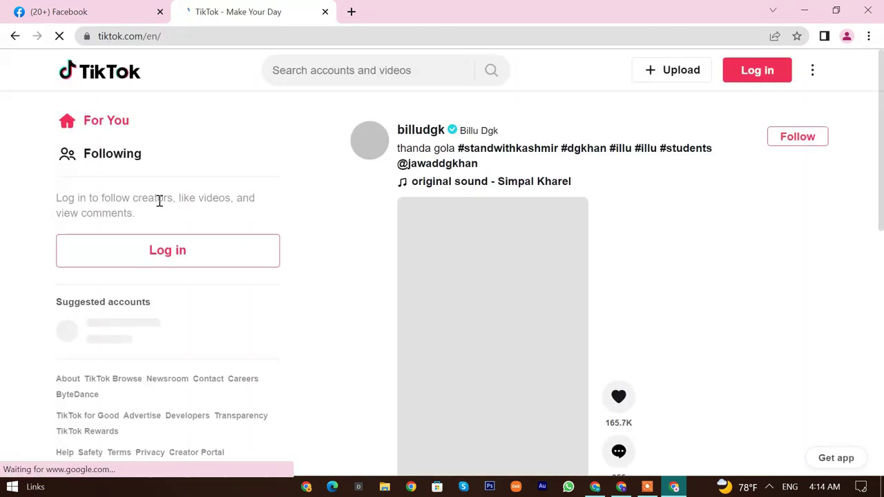
# Browse the TikTok For You feed and pause the second video
pyautogui.scroll(-3, 480, 322)
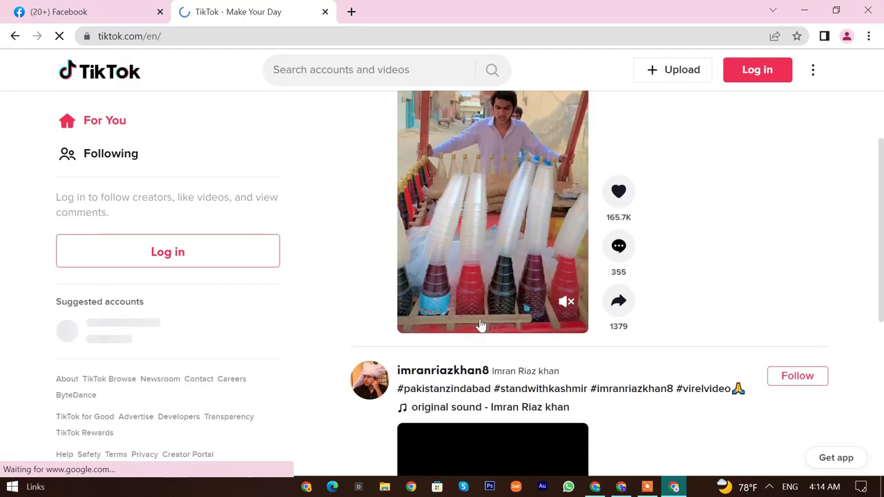
pyautogui.scroll(3, 448, 334)
pyautogui.scroll(-5, 449, 333)
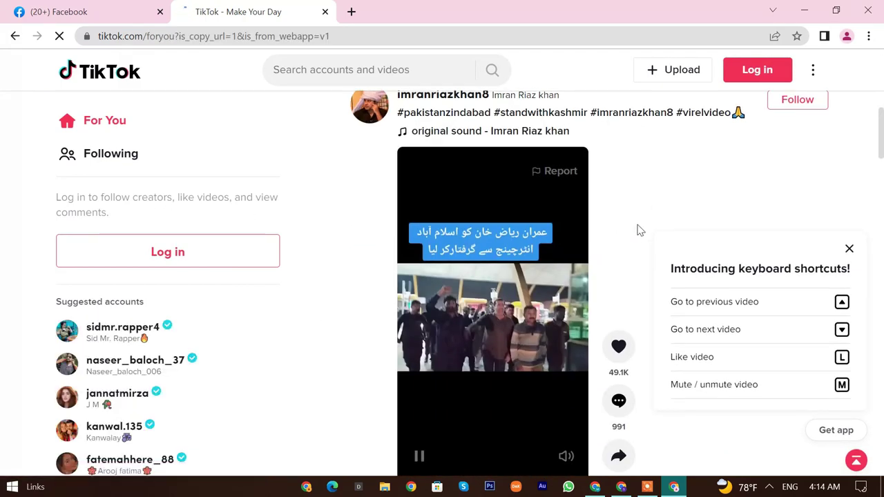
pyautogui.scroll(-2, 422, 455)
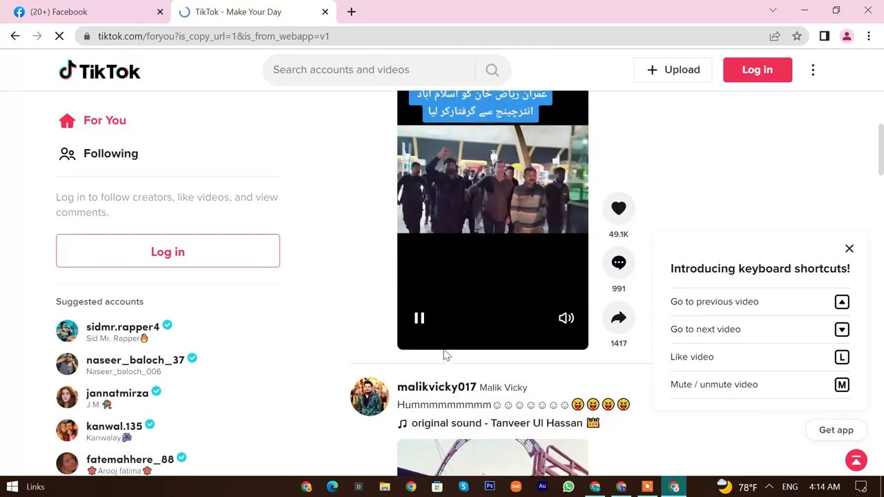
pyautogui.scroll(2, 438, 372)
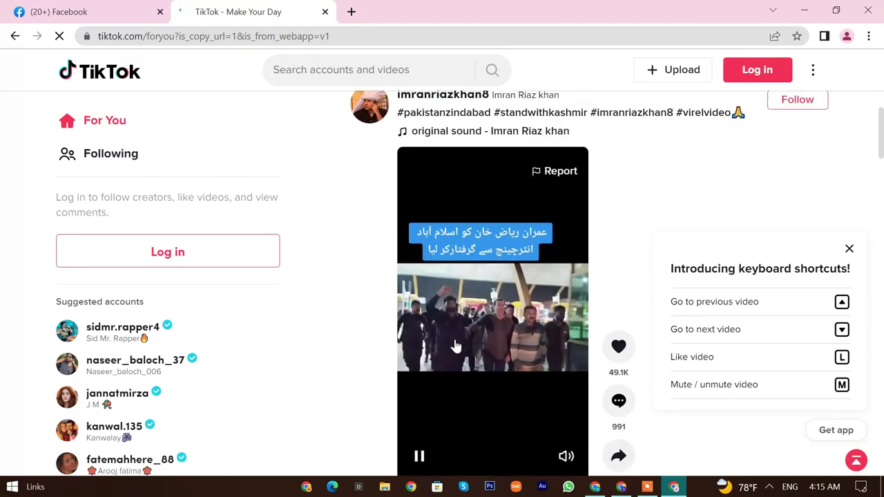
pyautogui.click(419, 389)
# Copy the share link of the paused TikTok video
pyautogui.scroll(1, 428, 373)
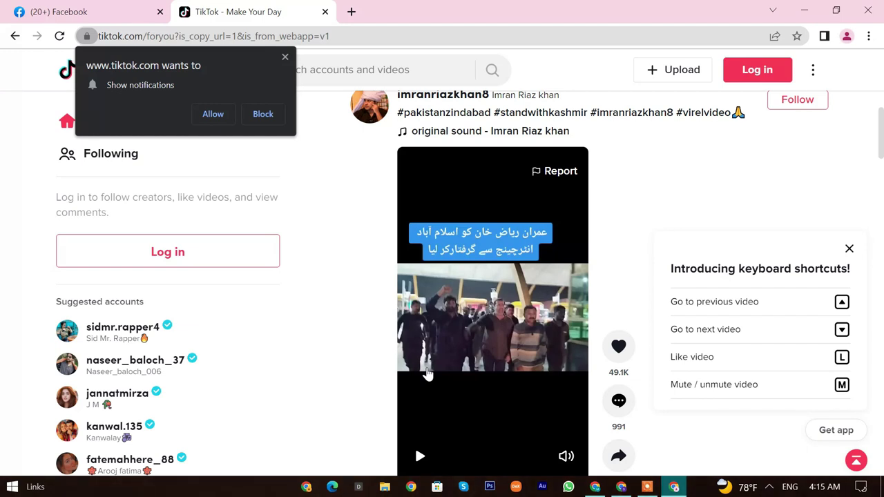
pyautogui.scroll(1, 427, 374)
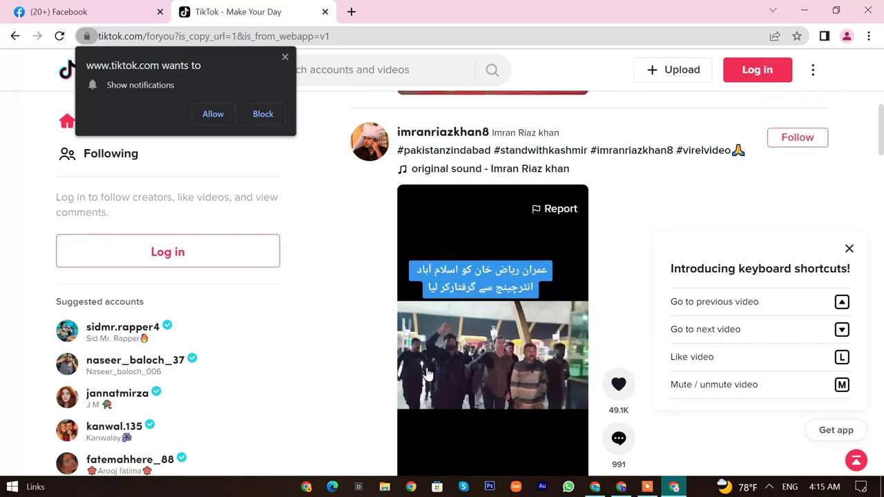
pyautogui.scroll(-2, 427, 373)
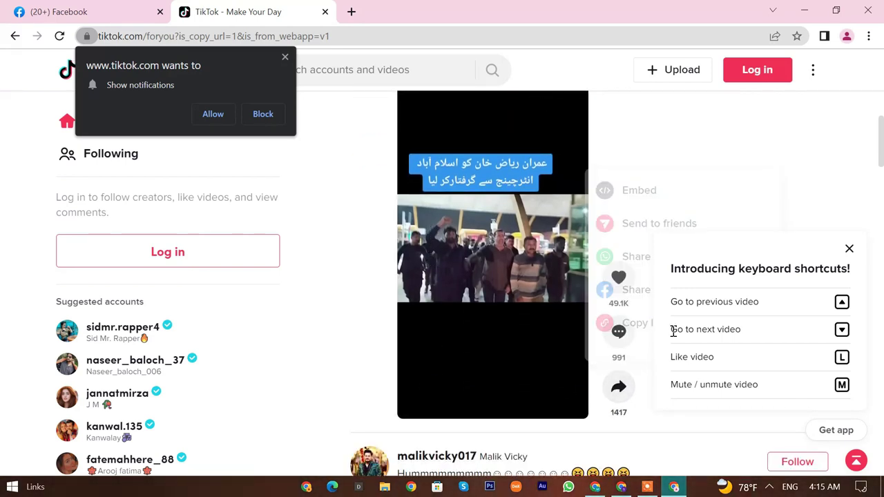
pyautogui.moveTo(618, 388)
pyautogui.click(629, 325)
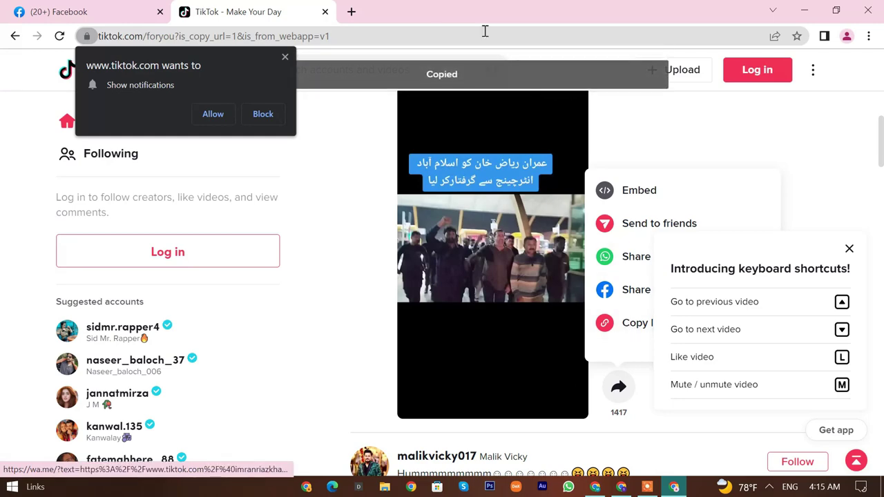
# Search Google for "tiktok video download" in a new browser tab and open the ssstik.io downloader
pyautogui.click(350, 12)
pyautogui.write('tik')
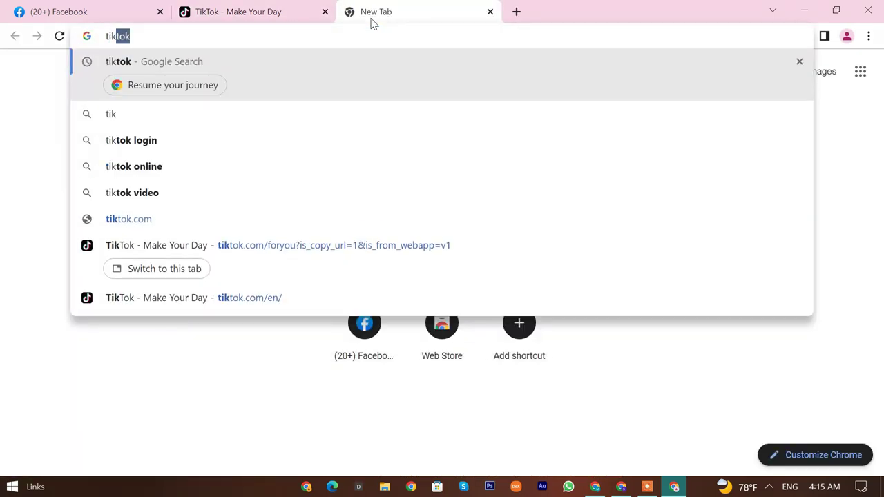
pyautogui.write('tok vi')
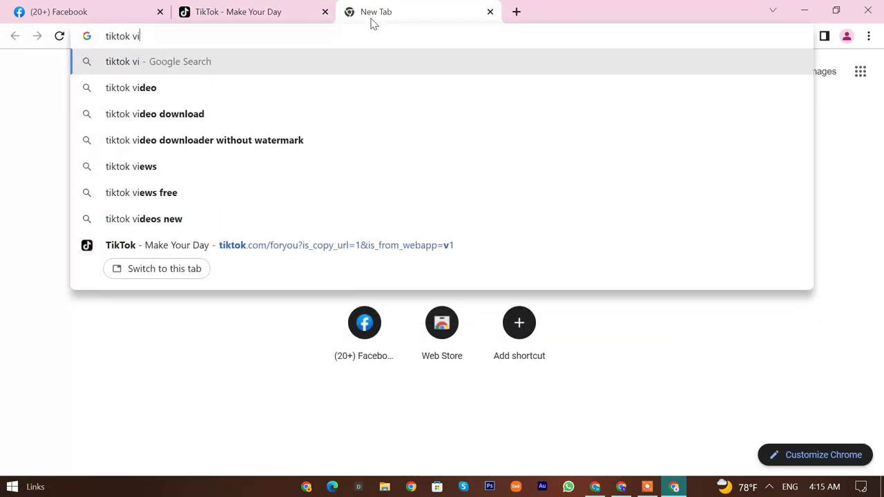
pyautogui.press('Down')
pyautogui.press('Down')
pyautogui.press('Return')
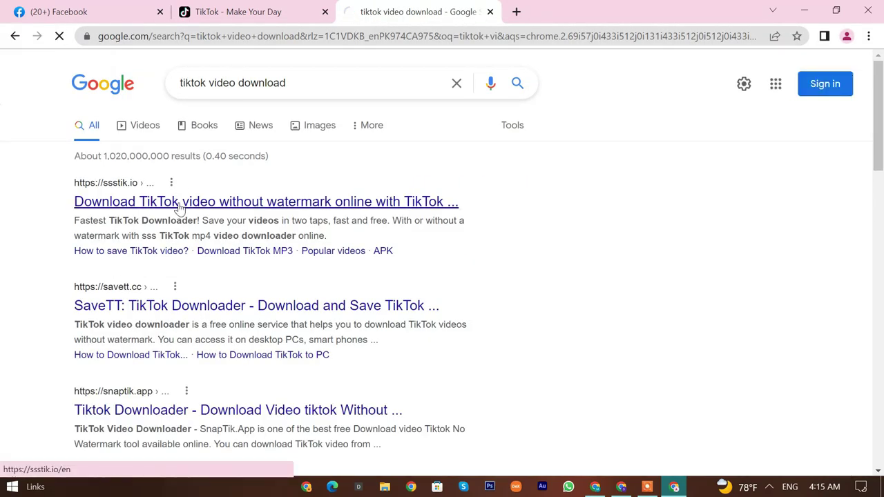
pyautogui.click(178, 206)
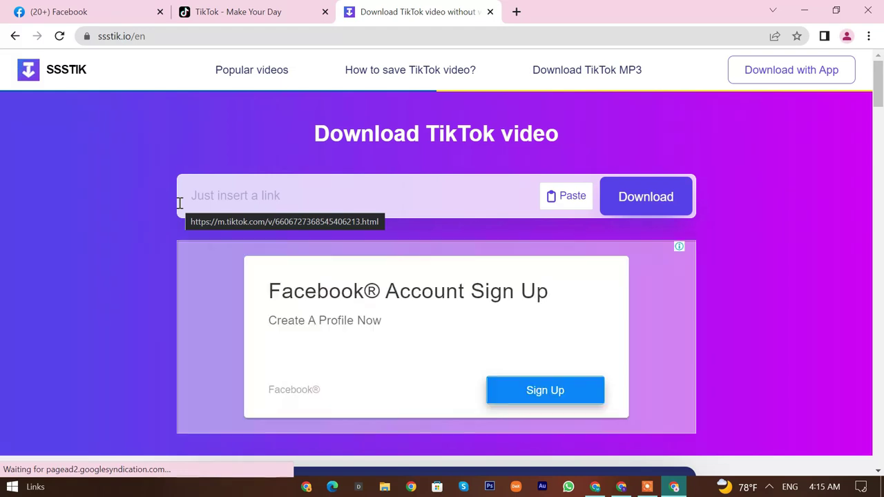
# Paste the copied video link into the downloader, allowing clipboard access, and request its download options
pyautogui.click(570, 198)
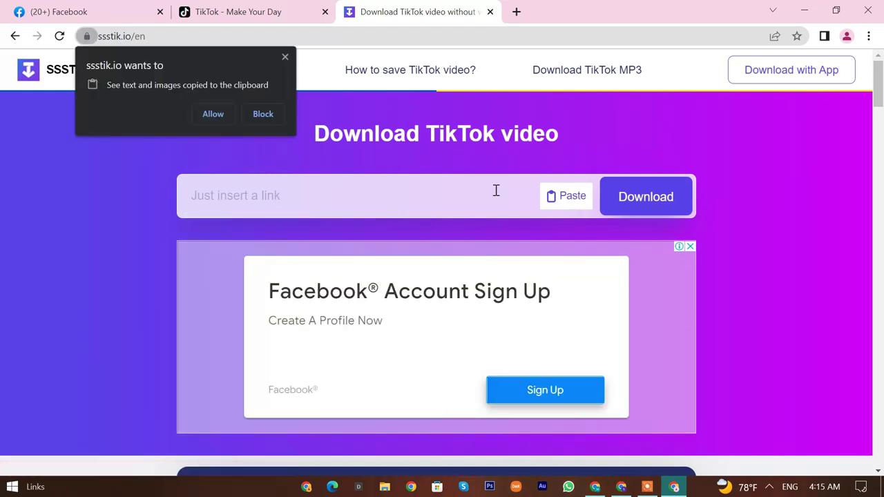
pyautogui.click(211, 114)
pyautogui.click(631, 198)
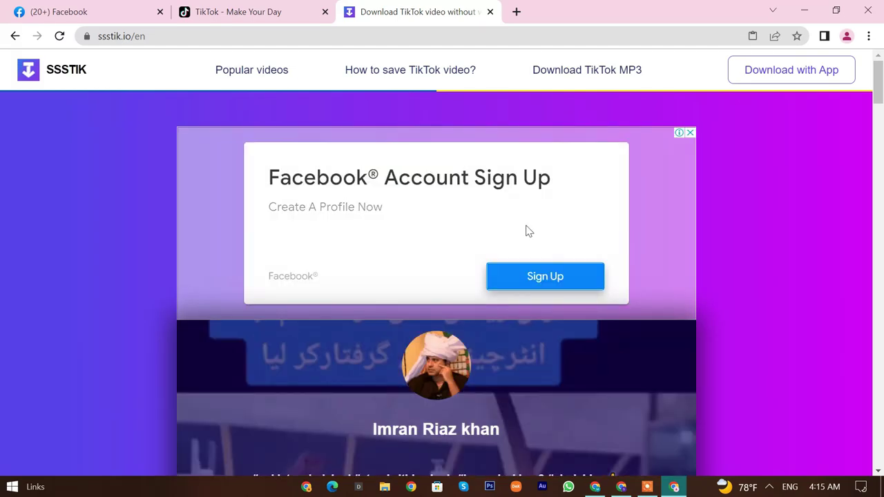
# Download the video with the "Without watermark HD" option and dismiss the full-page ad
pyautogui.scroll(-6, 524, 231)
pyautogui.scroll(1, 477, 173)
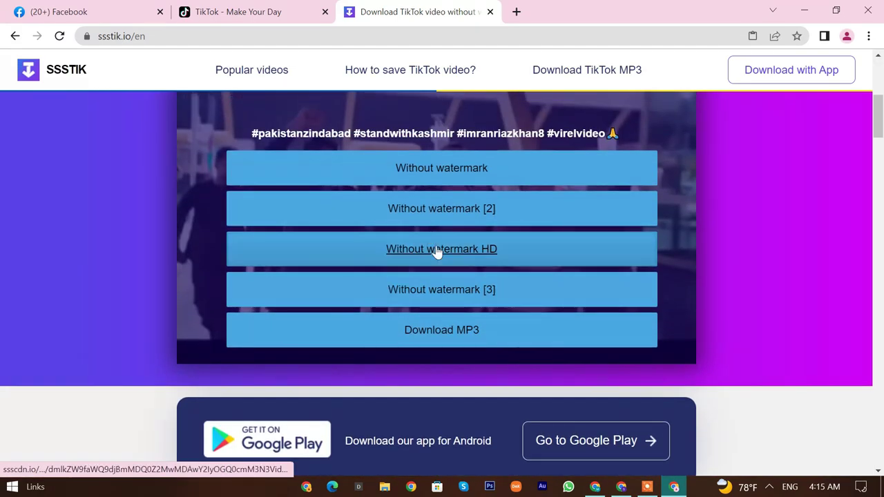
pyautogui.click(437, 250)
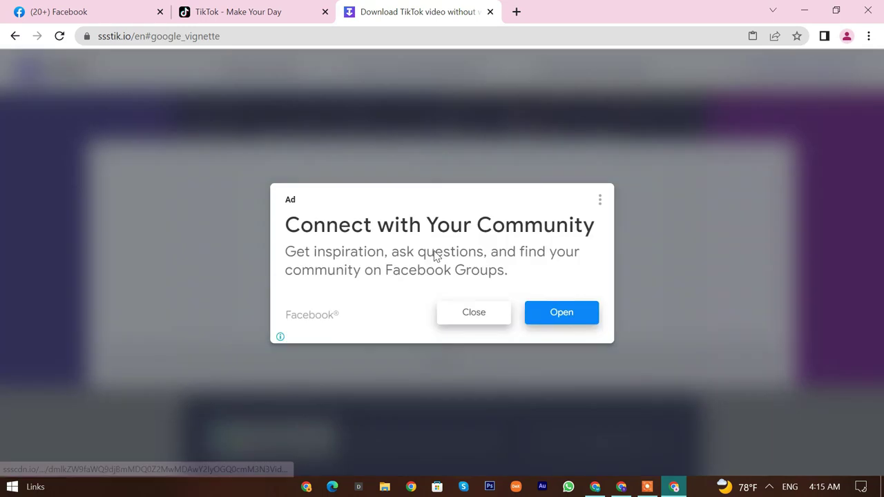
pyautogui.click(469, 313)
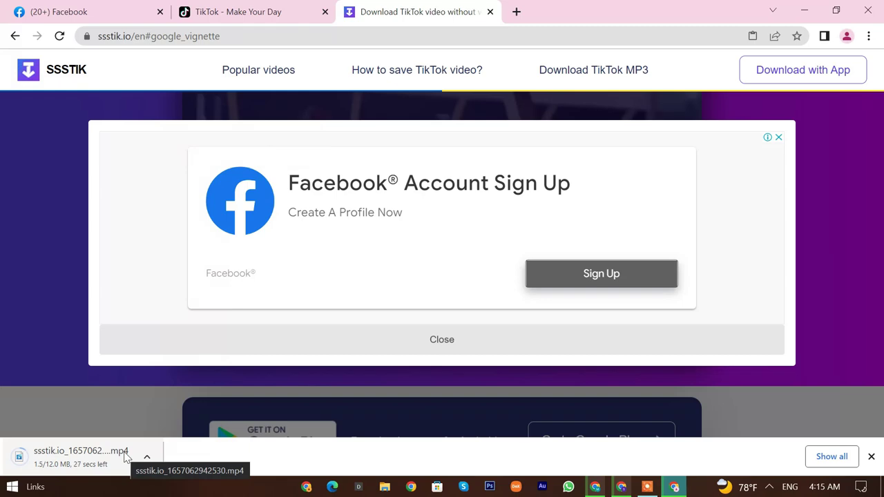
# Return to the Facebook Page creation form and enter "Imran Khan Riaz" as the Page name
pyautogui.click(238, 12)
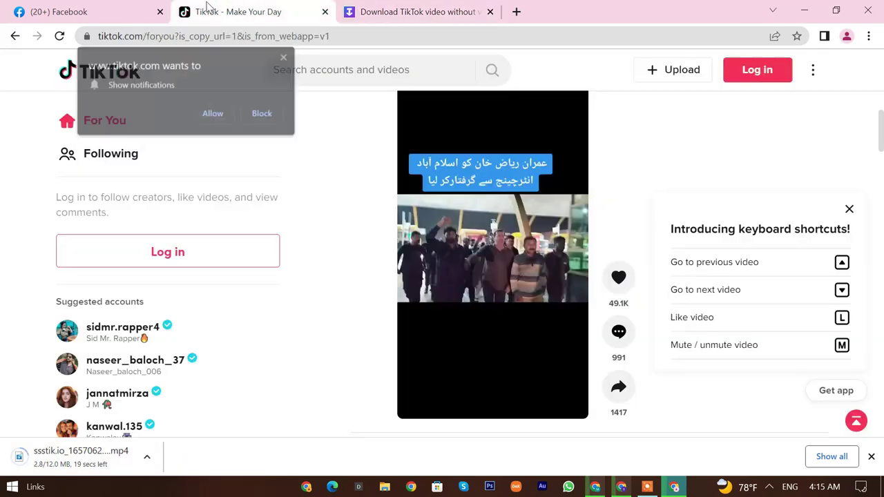
pyautogui.click(83, 12)
pyautogui.click(239, 12)
pyautogui.click(83, 11)
pyautogui.click(88, 162)
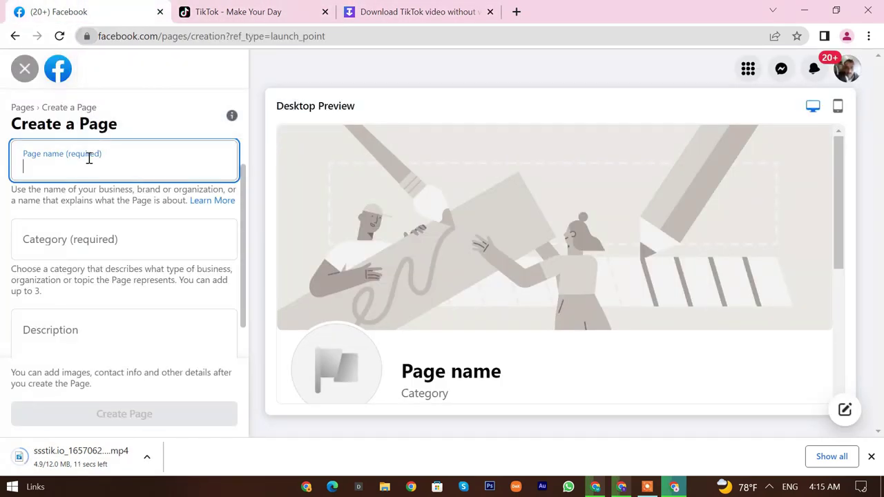
pyautogui.write('Im')
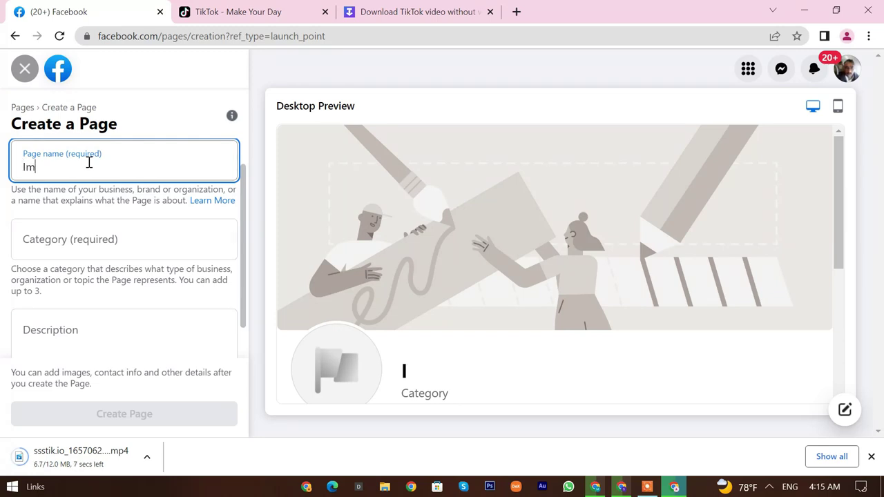
pyautogui.write('ran ')
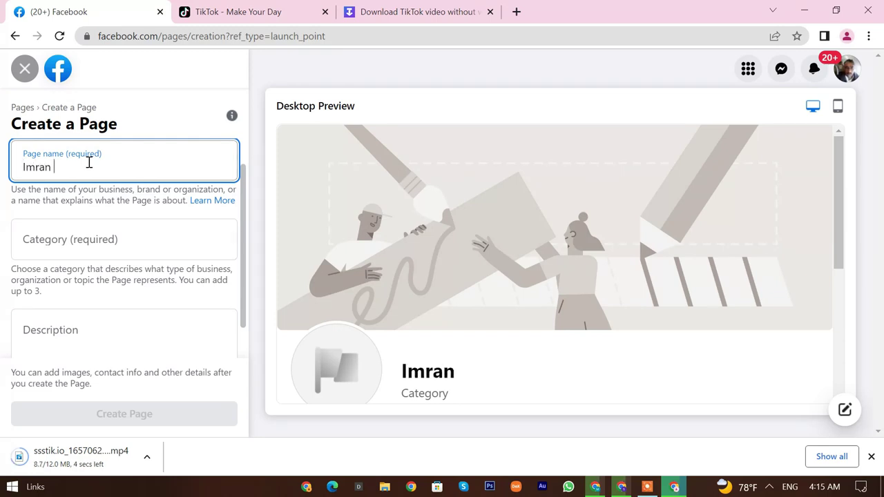
pyautogui.write('Kh')
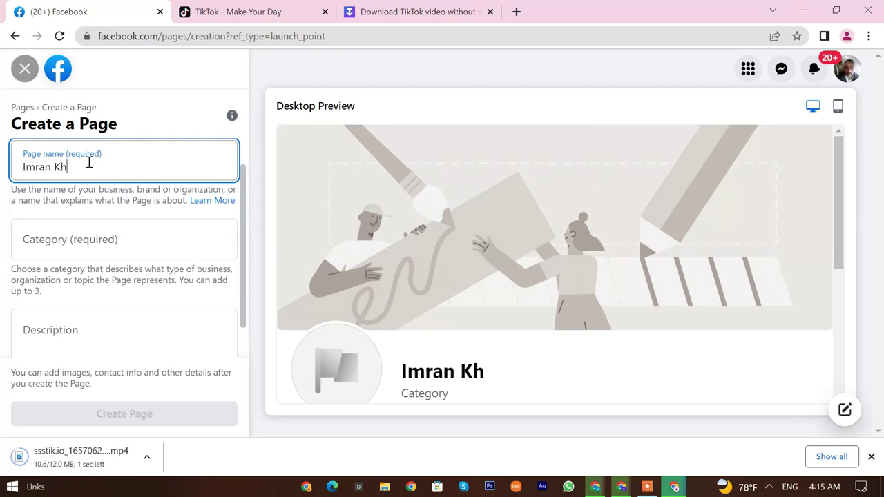
pyautogui.write('an R')
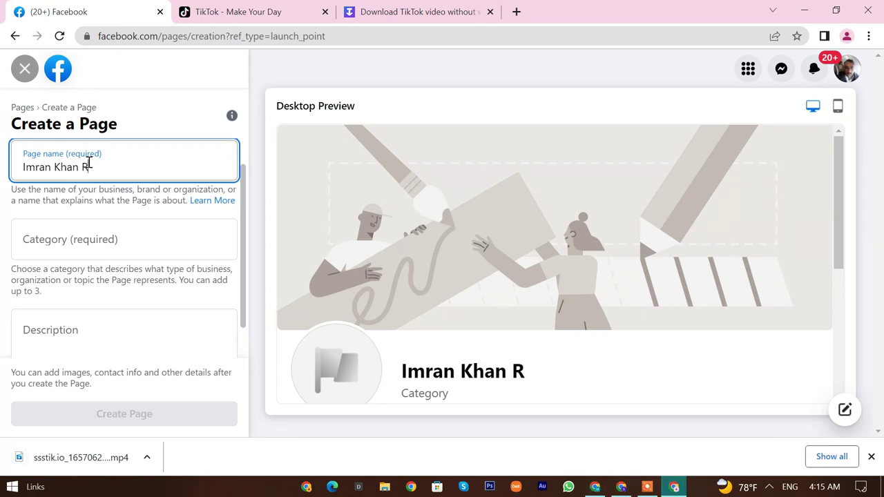
pyautogui.write('iaz')
# Copy the Page name and set the Page's category to Politician
pyautogui.tripleClick(103, 172)
pyautogui.rightClick(101, 174)
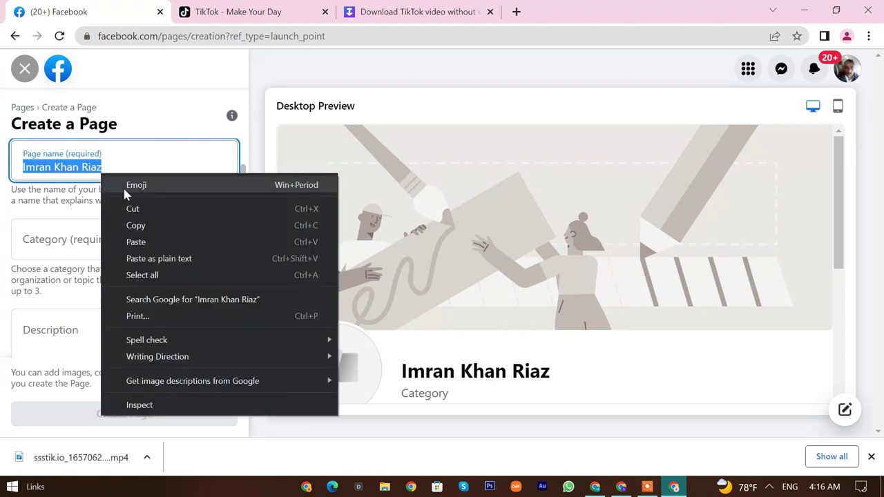
pyautogui.click(136, 227)
pyautogui.click(108, 236)
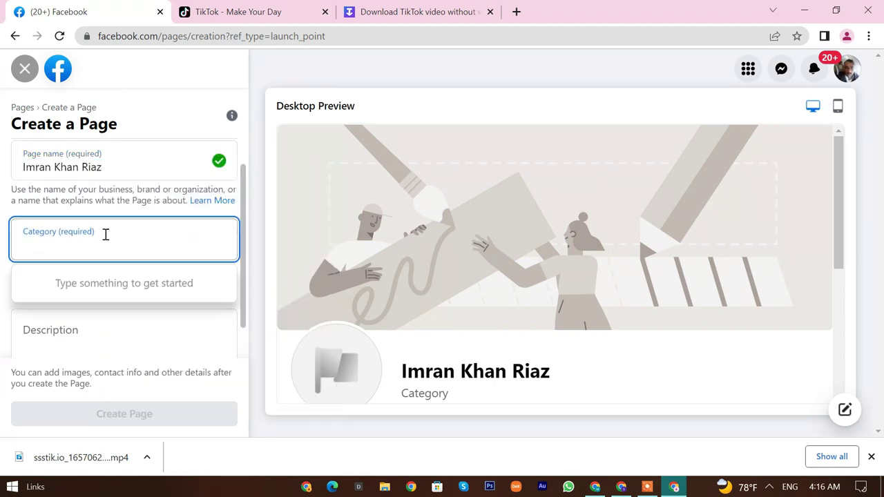
pyautogui.write('pol')
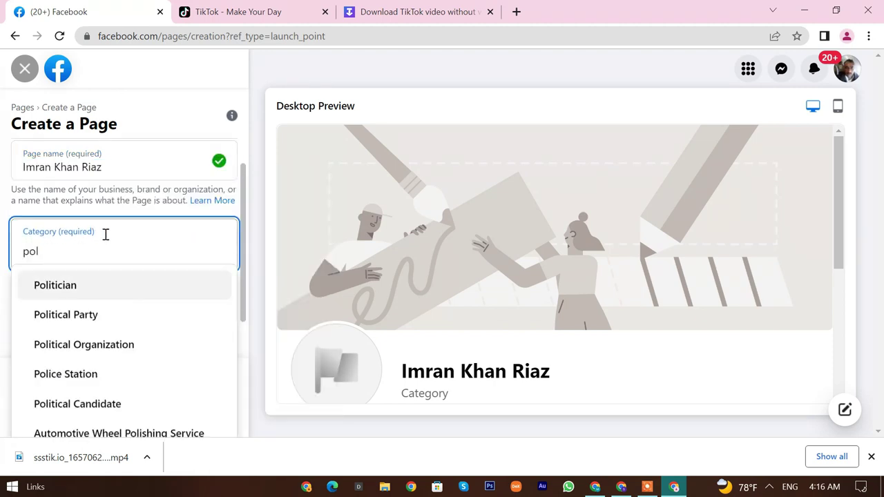
pyautogui.press('Return')
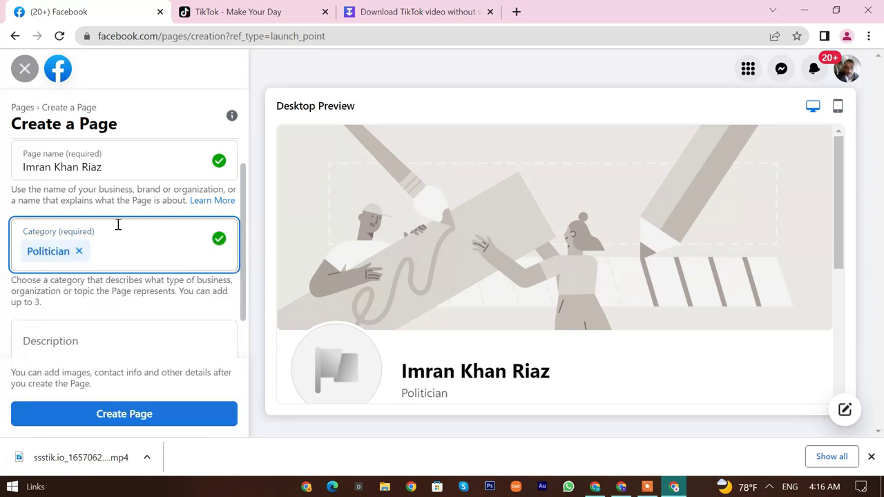
# Reuse the Page name as the Page's description and create the Page
pyautogui.click(152, 321)
pyautogui.tripleClick(105, 173)
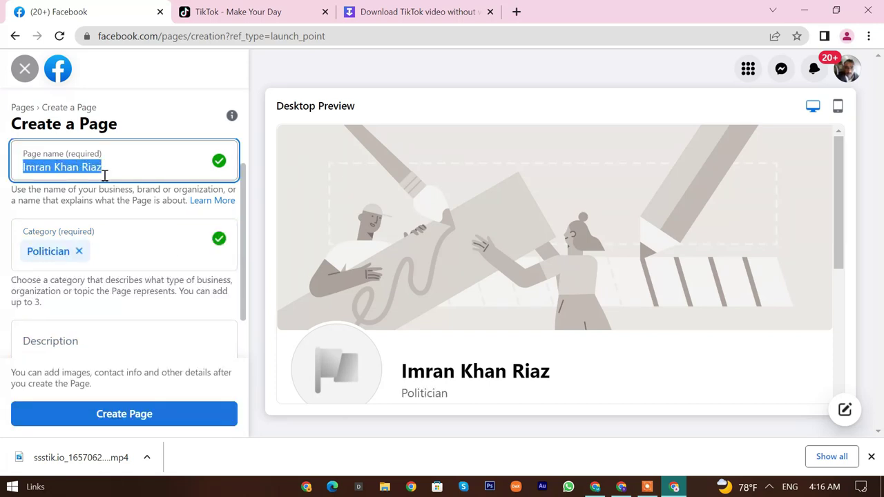
pyautogui.rightClick(105, 171)
pyautogui.click(156, 227)
pyautogui.click(132, 331)
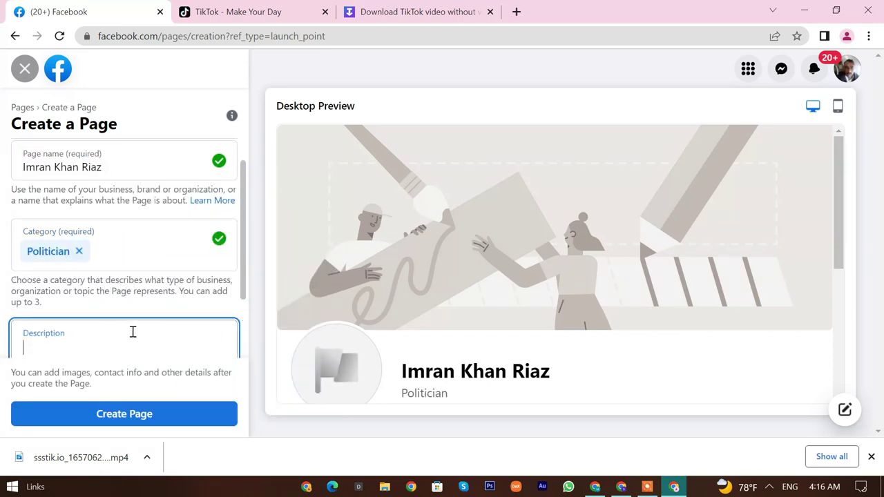
pyautogui.hotkey('ctrl', 'v')
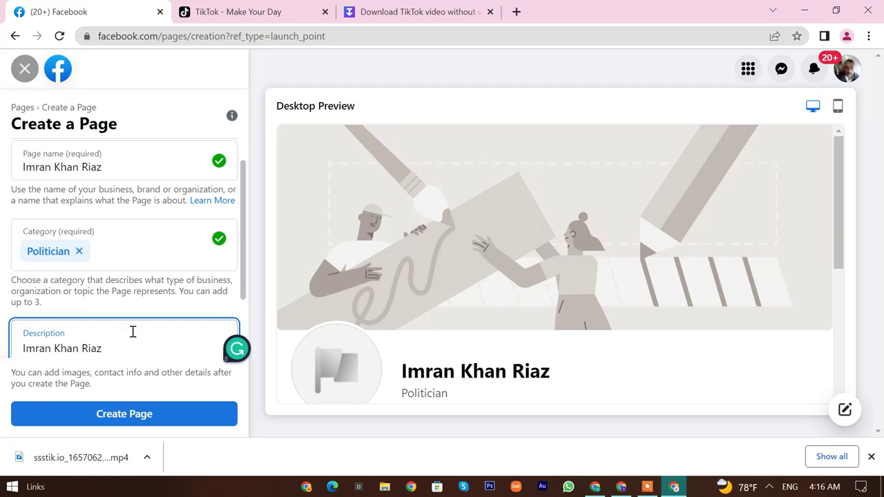
pyautogui.click(131, 414)
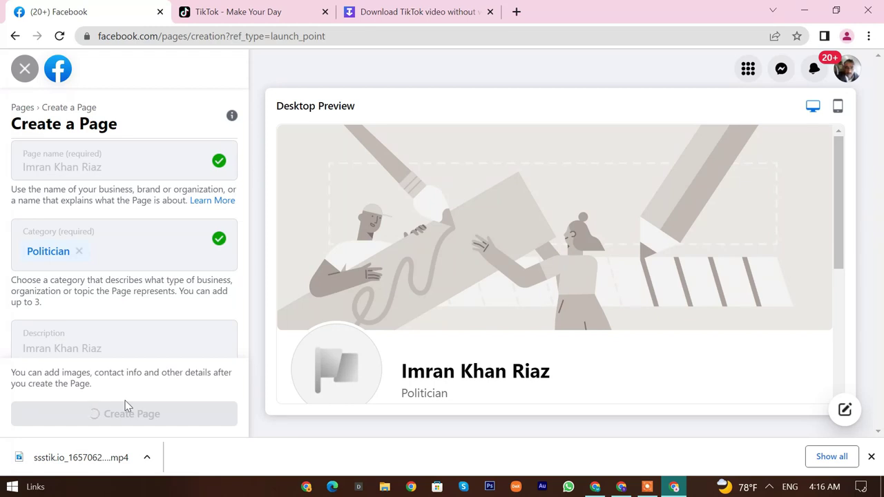
# Show the downloaded TikTok video in its folder
pyautogui.click(147, 457)
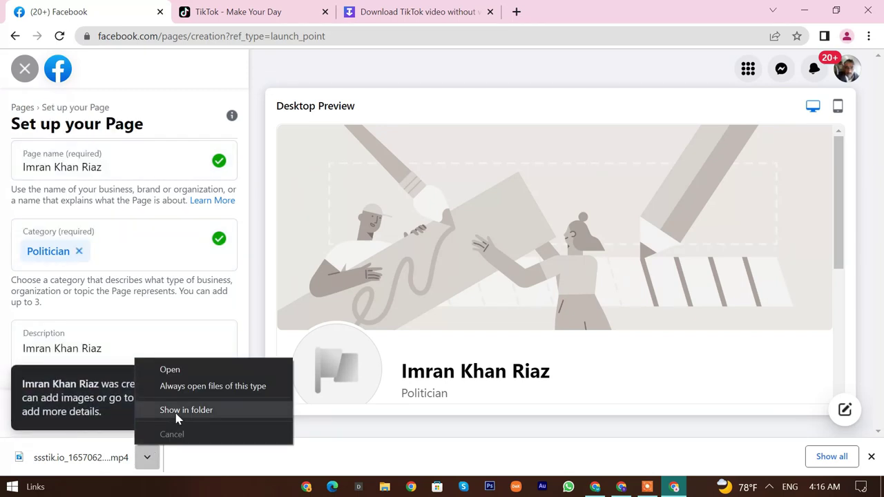
pyautogui.click(250, 454)
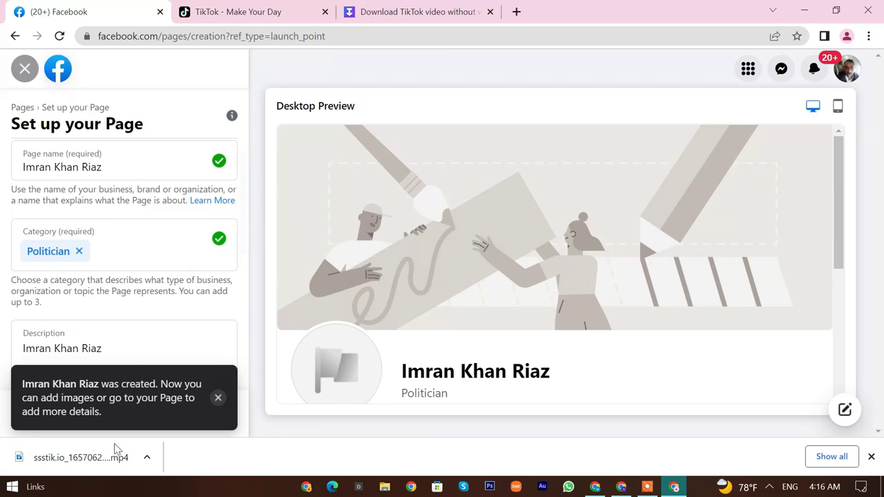
pyautogui.click(147, 457)
pyautogui.click(187, 410)
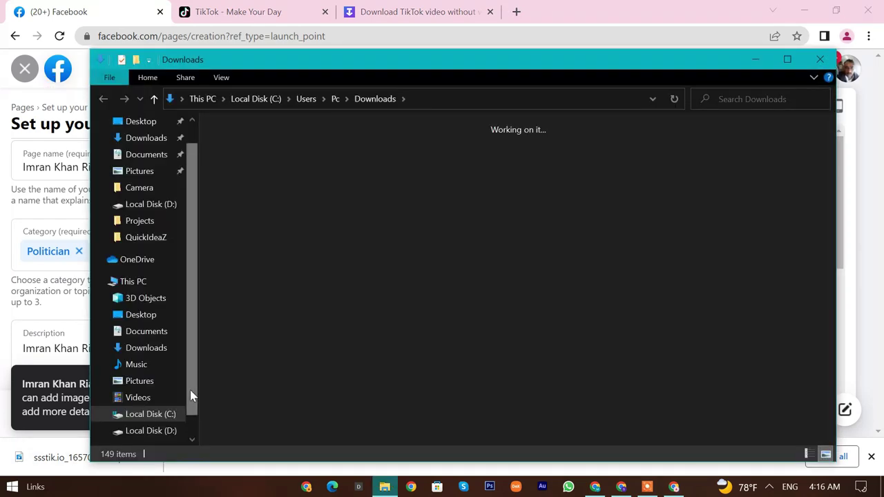
# Rename the newly downloaded TikTok video to "imran khan riaz arrested.mp4"
pyautogui.rightClick(254, 196)
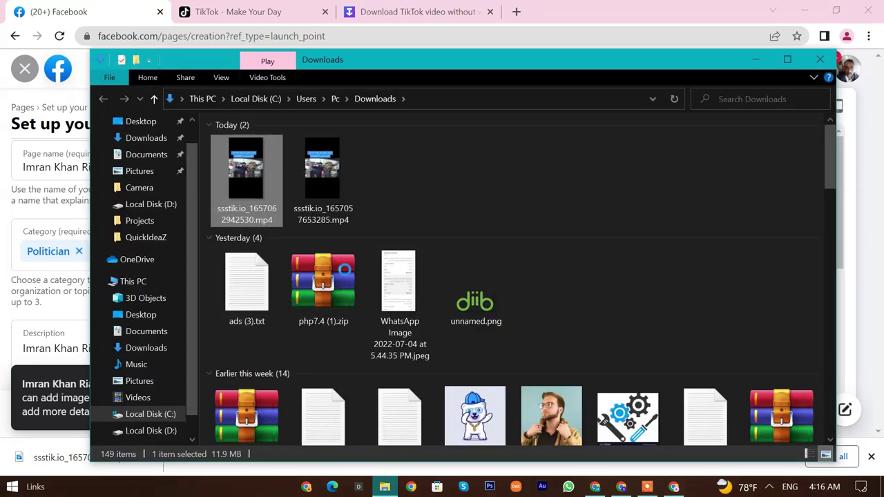
pyautogui.click(331, 447)
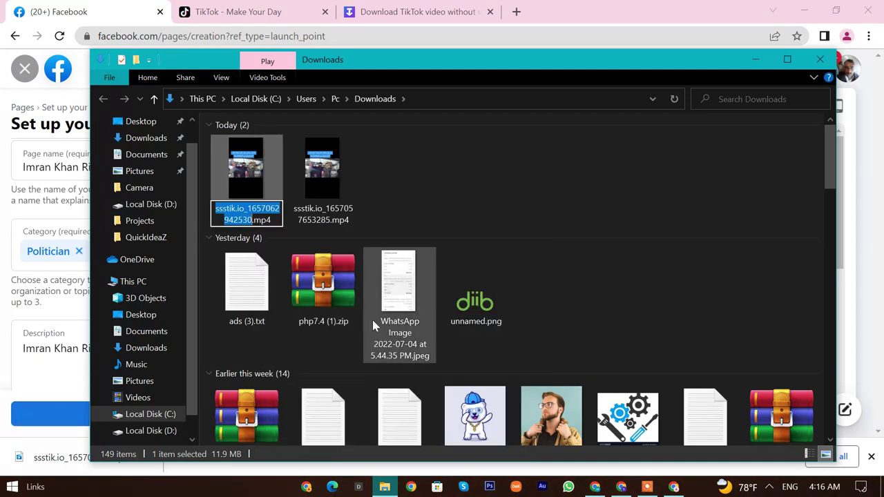
pyautogui.write('imra')
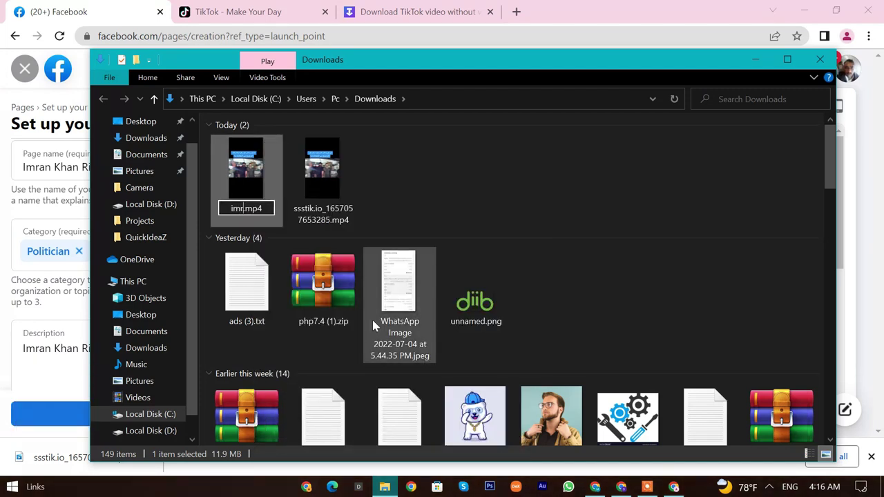
pyautogui.write('n khan')
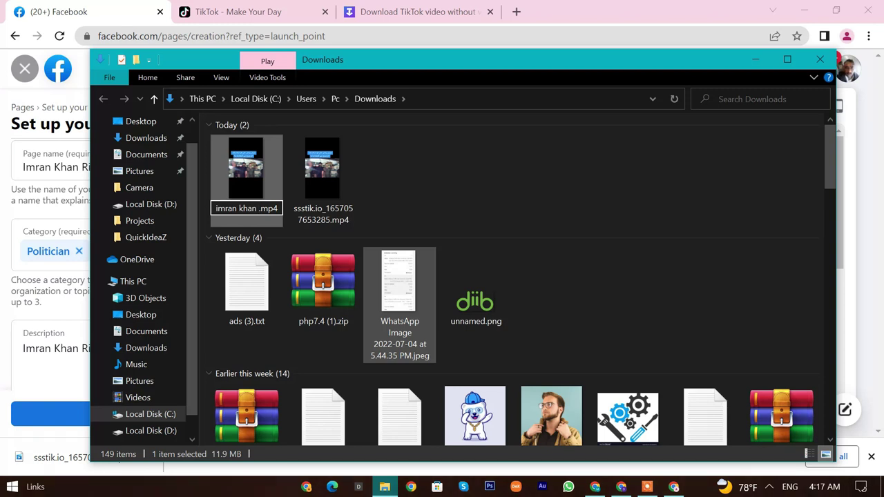
pyautogui.write('riaz')
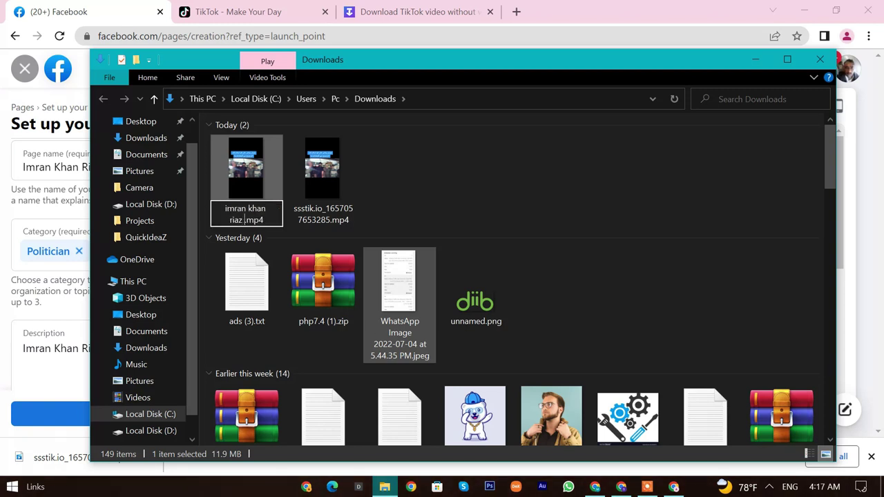
pyautogui.write(' arresteed')
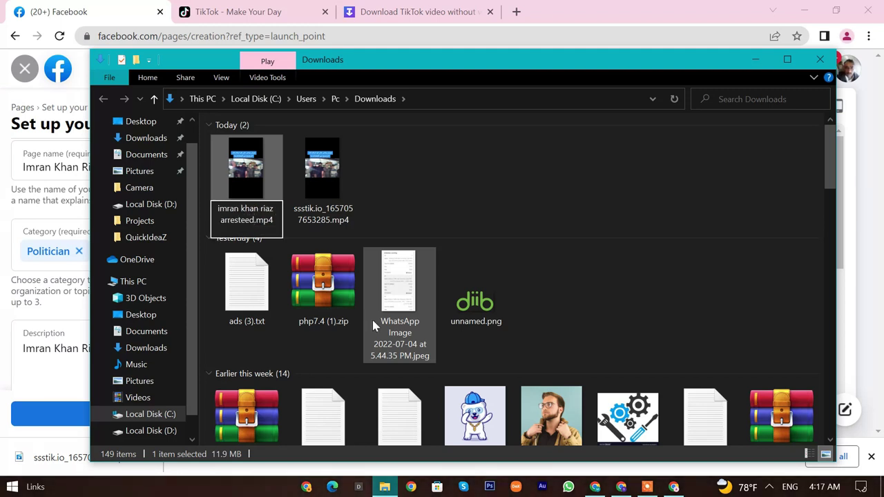
pyautogui.press('BackSpace')
pyautogui.press('BackSpace')
pyautogui.write('d')
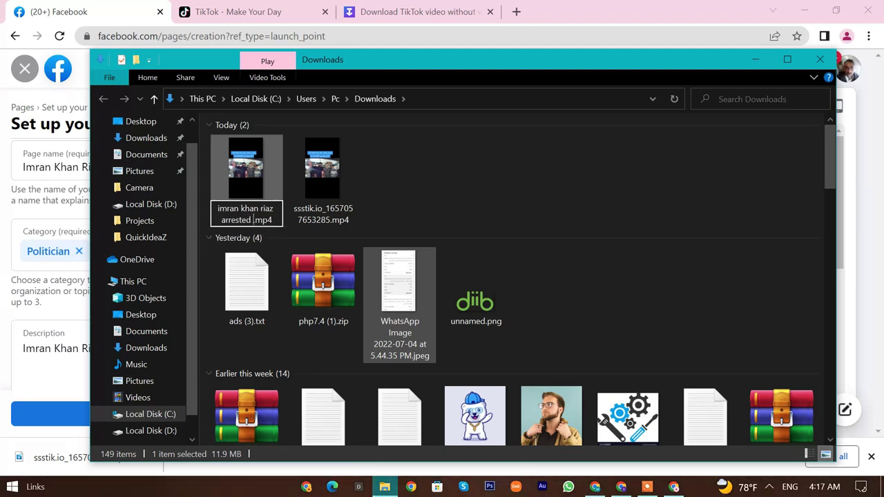
pyautogui.press('BackSpace')
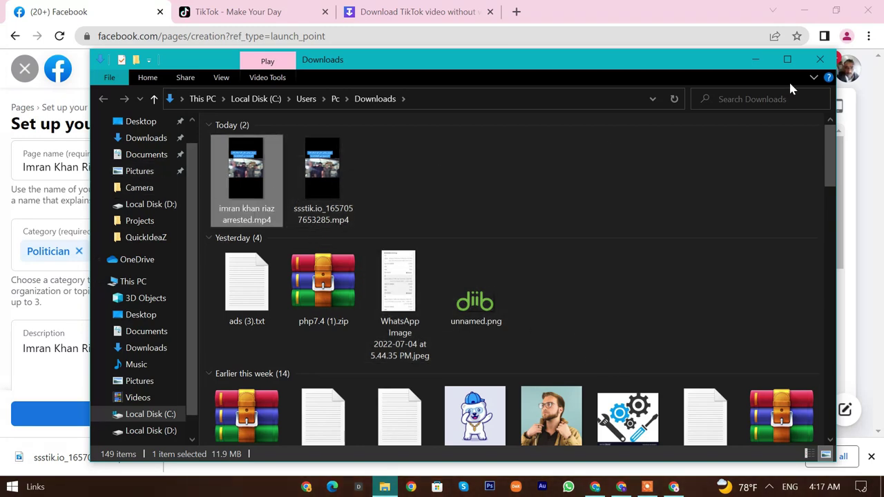
# Go to the newly created Page and leave the WhatsApp connection prompt without linking a number
pyautogui.moveTo(654, 52); pyautogui.dragTo(622, 187)
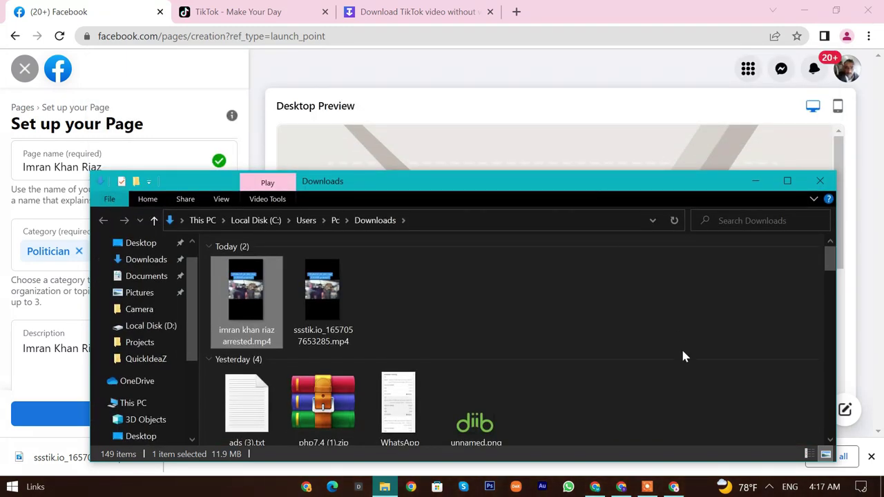
pyautogui.click(40, 416)
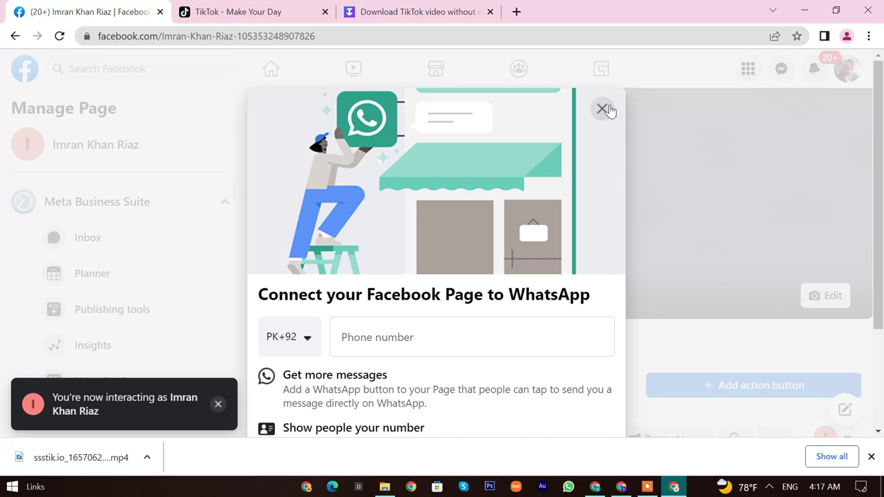
pyautogui.click(606, 109)
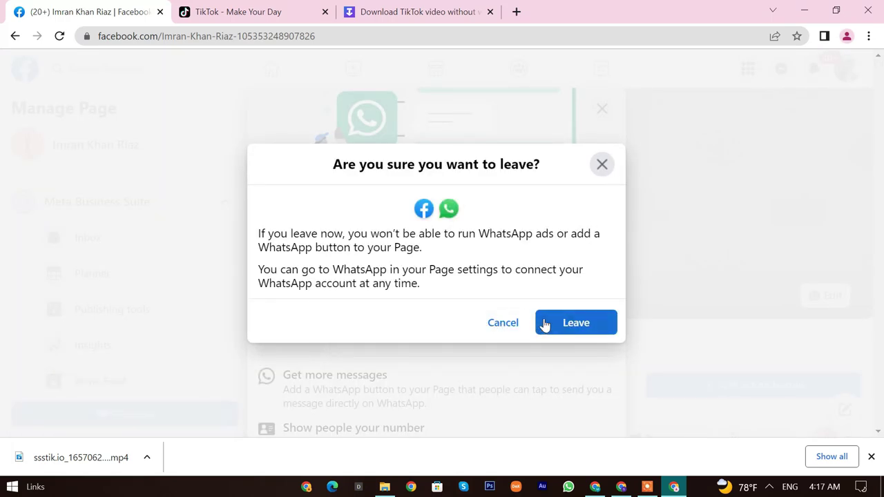
pyautogui.click(545, 323)
# Start a new post on the Page and attach the downloaded TikTok video from the Downloads folder
pyautogui.scroll(-3, 511, 324)
pyautogui.scroll(-5, 508, 324)
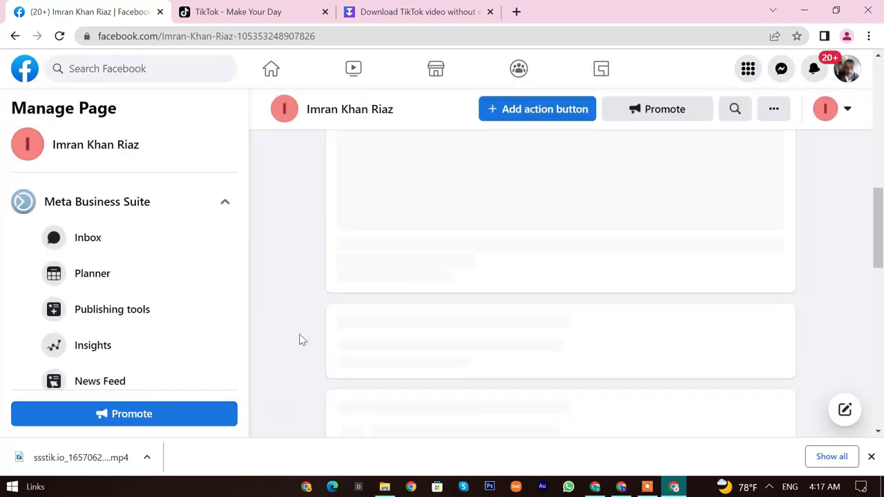
pyautogui.scroll(-10, 513, 347)
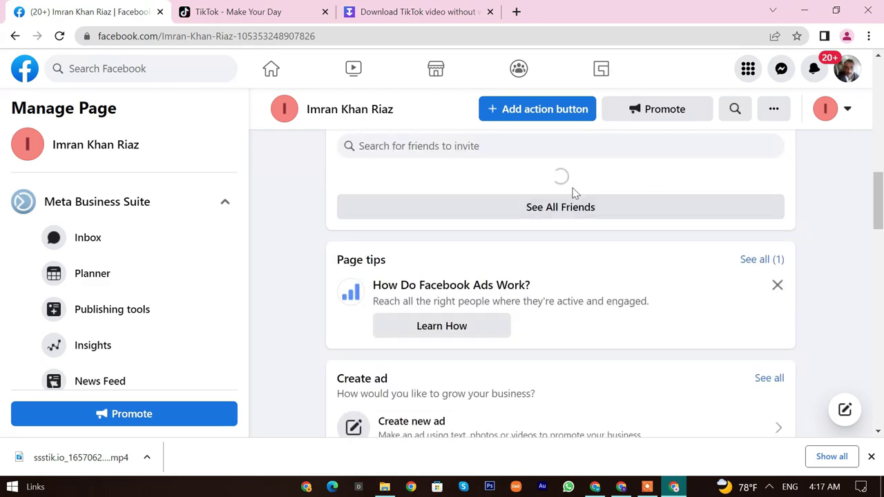
pyautogui.scroll(-10, 492, 276)
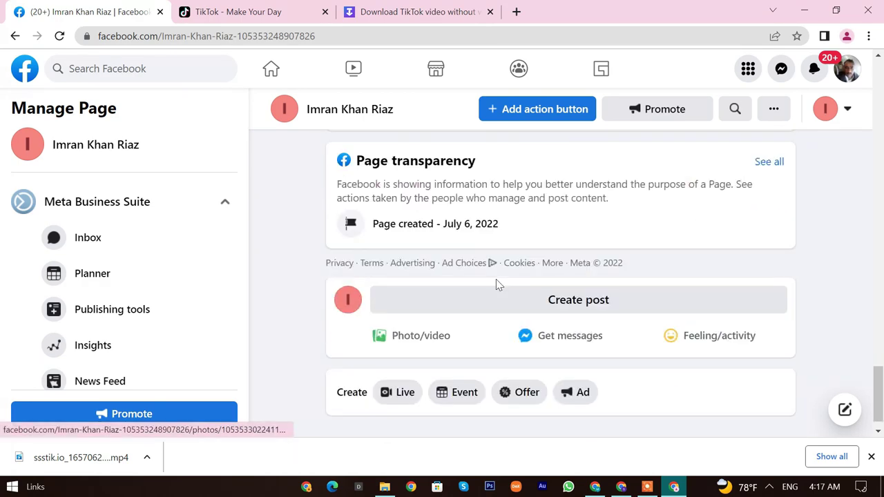
pyautogui.click(531, 276)
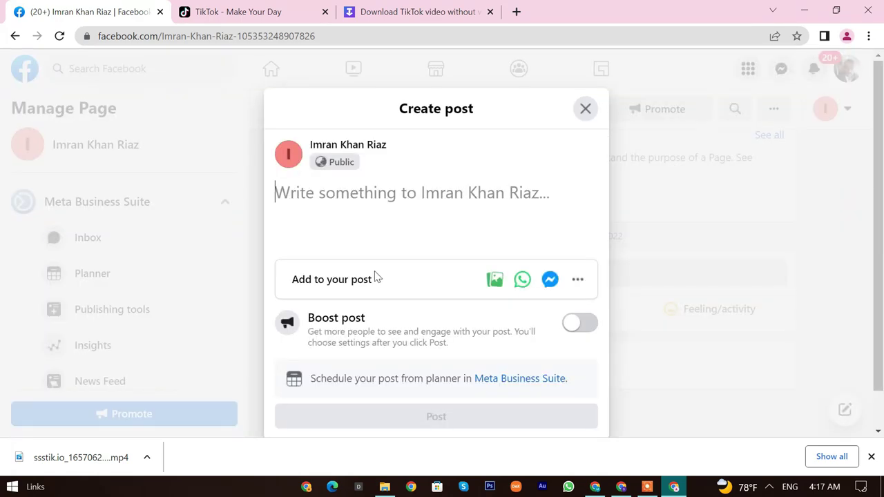
pyautogui.click(496, 281)
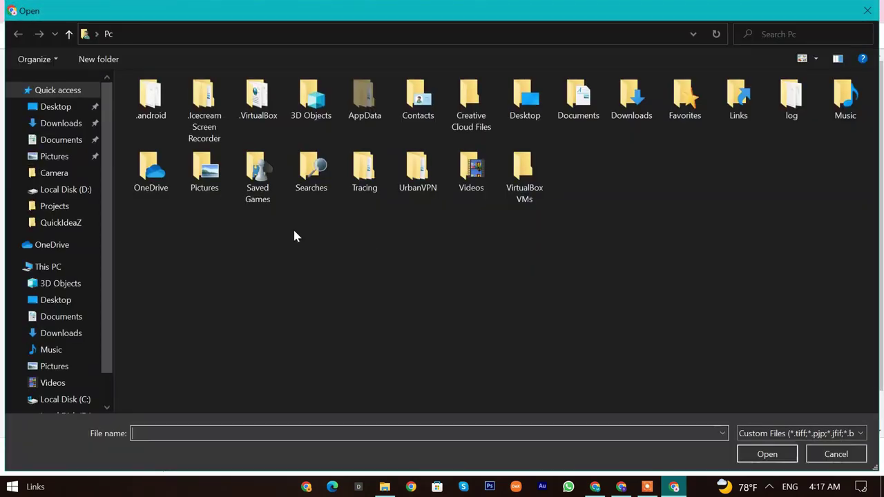
pyautogui.click(61, 123)
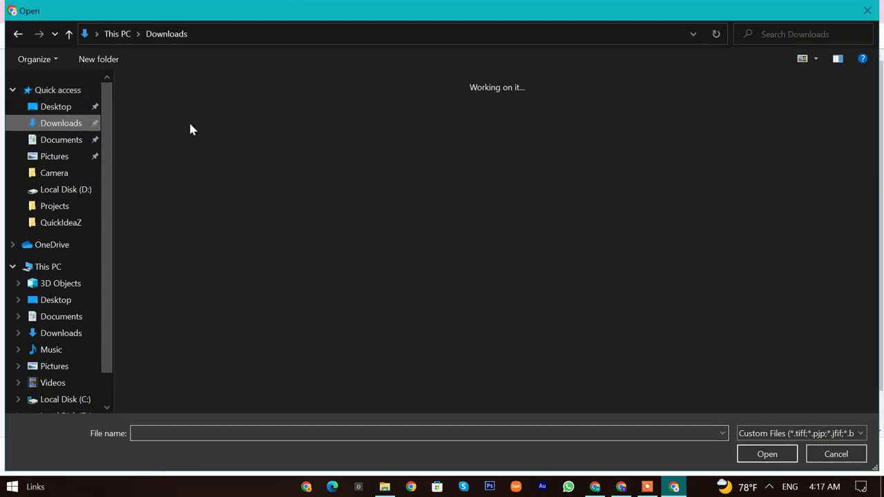
pyautogui.click(203, 161)
pyautogui.doubleClick(202, 160)
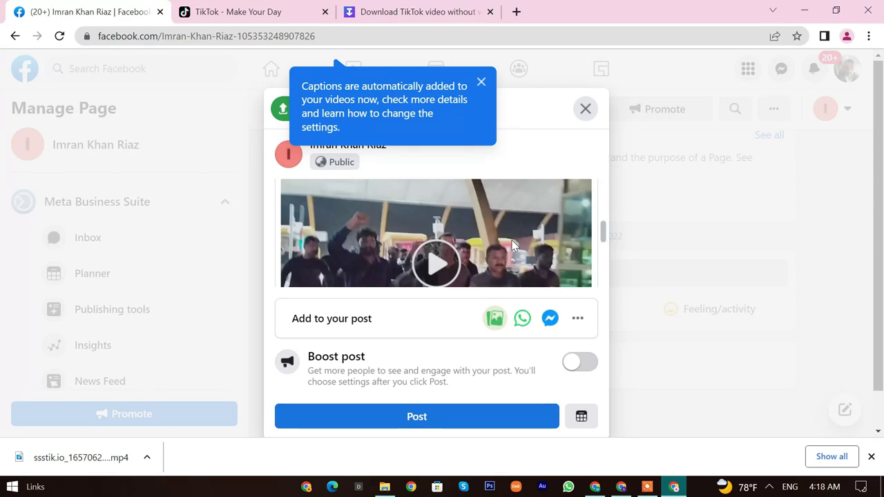
# Dismiss the automatic captions tip and write "Imran Khan Riaz Arrested" as the post's text
pyautogui.click(480, 82)
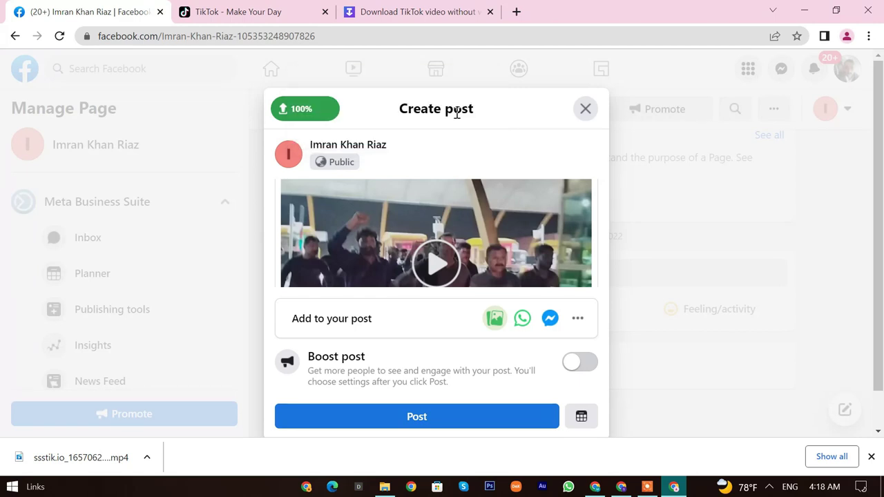
pyautogui.scroll(3, 431, 223)
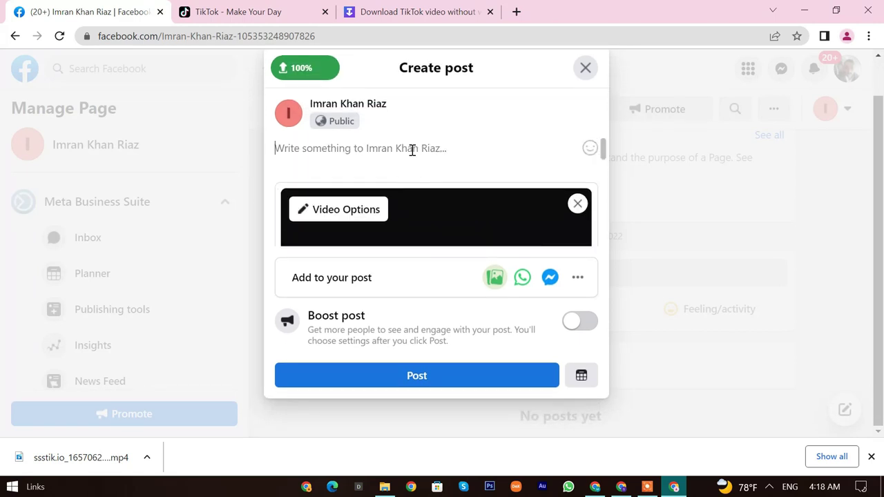
pyautogui.rightClick(412, 149)
pyautogui.click(447, 260)
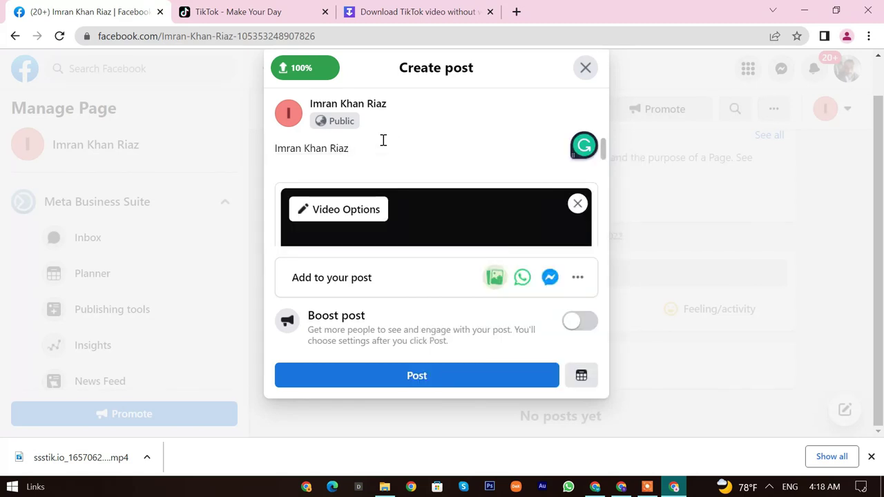
pyautogui.write('Arrested')
# Try to copy the hashtags from the description of the source video on TikTok, closing the keyboard shortcuts notice covering them
pyautogui.click(222, 9)
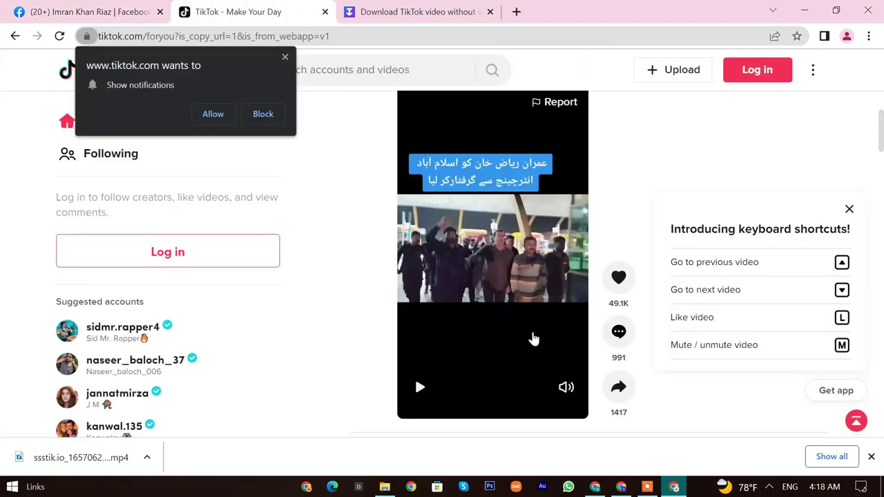
pyautogui.scroll(-5, 533, 338)
pyautogui.scroll(2, 453, 207)
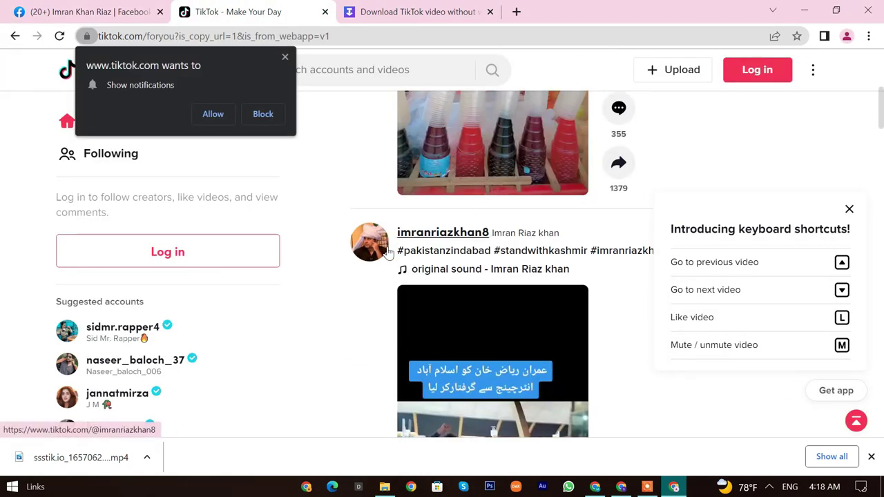
pyautogui.moveTo(398, 251); pyautogui.dragTo(650, 247)
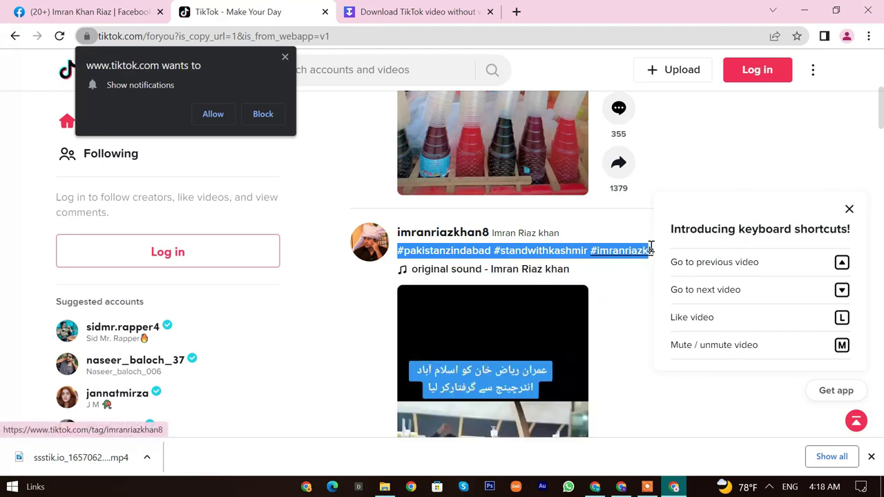
pyautogui.click(849, 209)
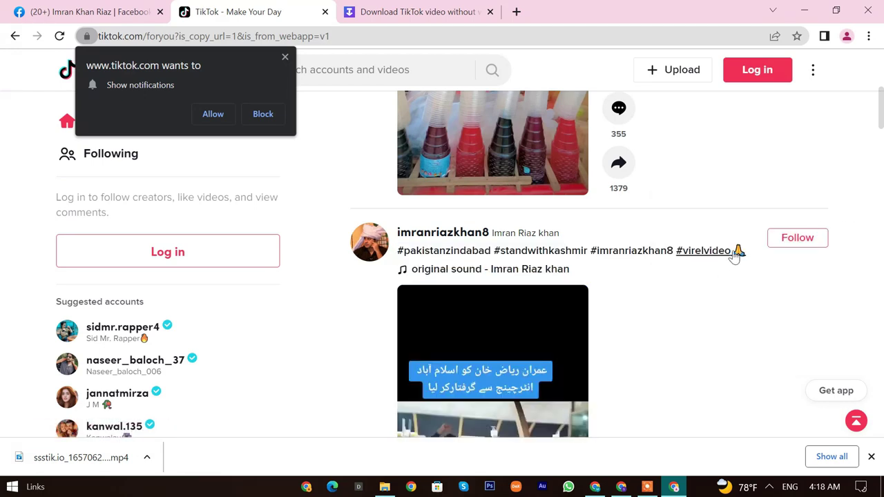
pyautogui.moveTo(755, 253); pyautogui.dragTo(400, 253)
pyautogui.rightClick(410, 257)
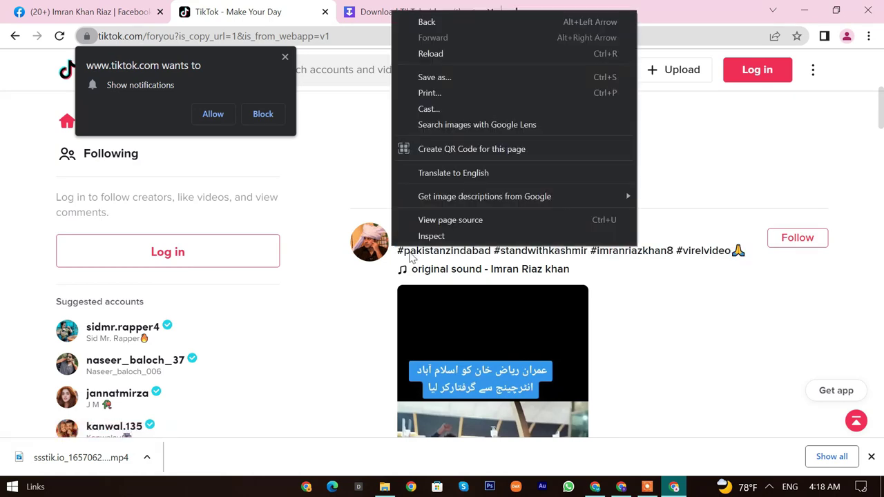
pyautogui.moveTo(602, 254)
pyautogui.mouseDown()
pyautogui.moveTo(621, 264)
pyautogui.moveTo(587, 253)
pyautogui.mouseUp()
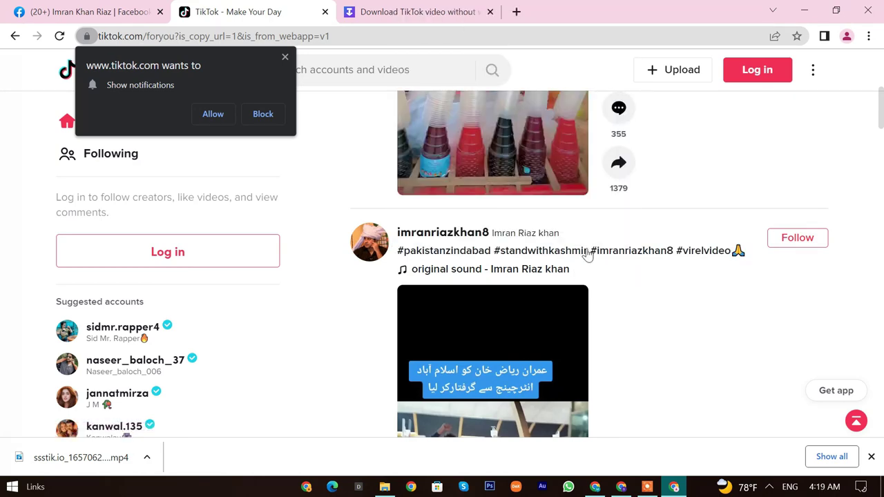
pyautogui.click(404, 5)
# Back in the Facebook post, add the hashtag #imrankhanriazarrested to the text and publish the post
pyautogui.hotkey('ctrl', '1')
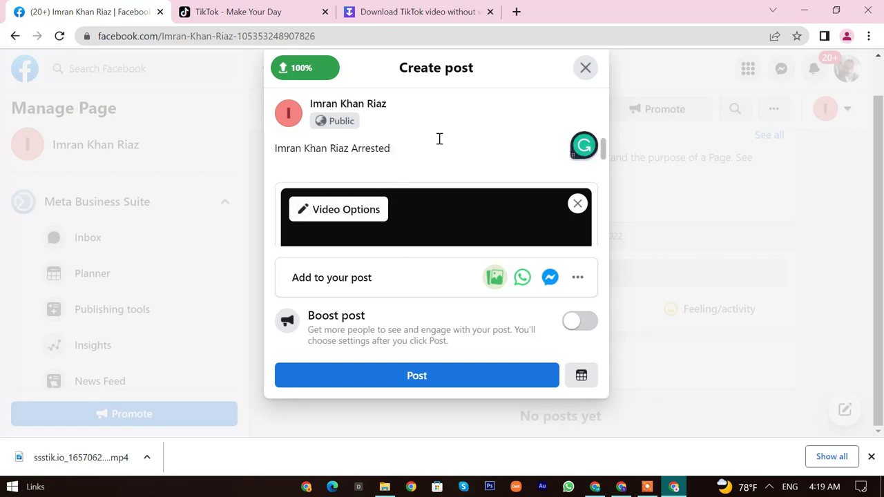
pyautogui.write('#im')
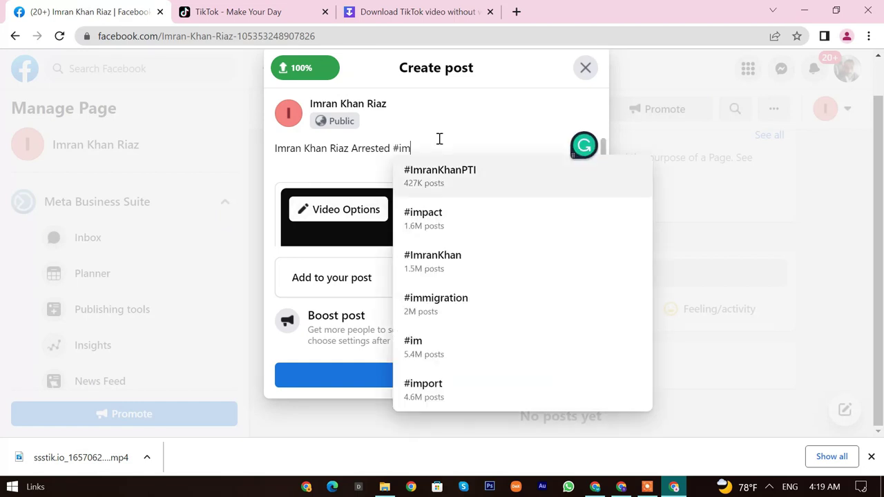
pyautogui.write('rankha')
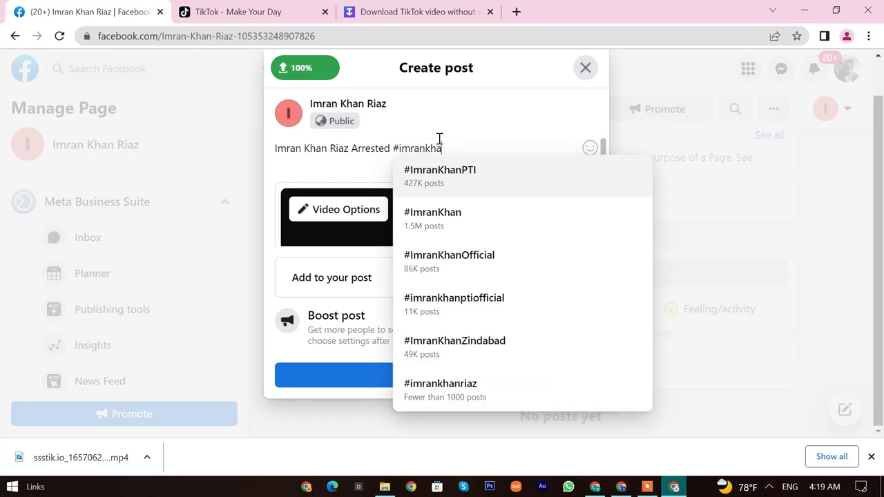
pyautogui.write('nriaz')
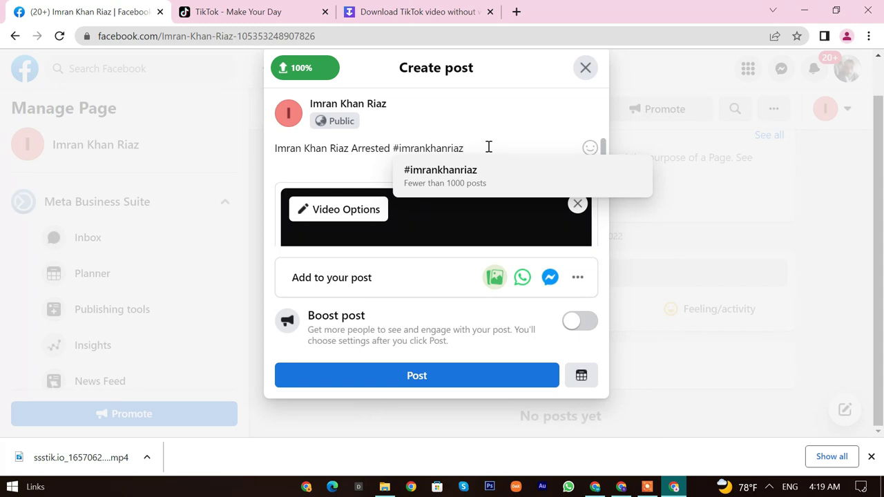
pyautogui.click(470, 172)
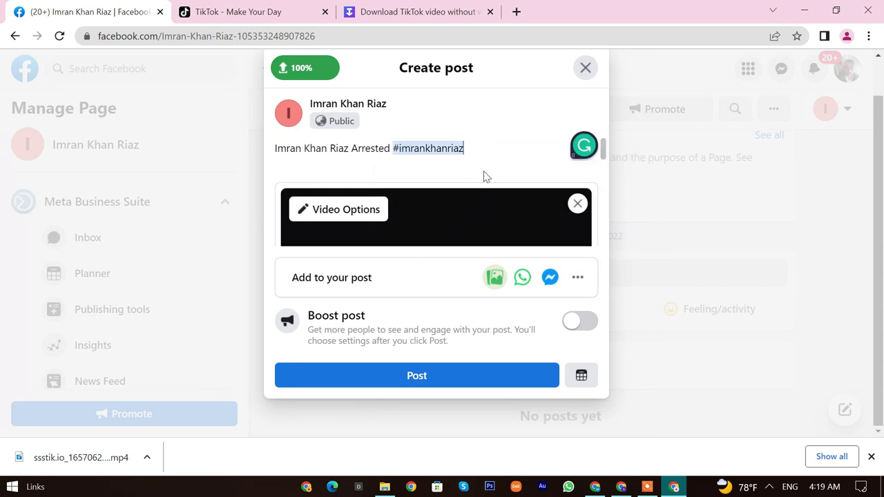
pyautogui.write('arre')
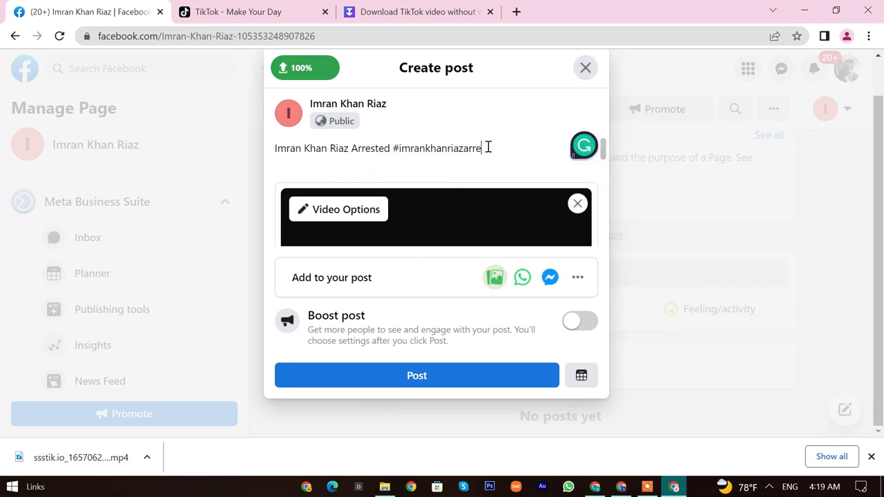
pyautogui.write('a')
pyautogui.press('BackSpace')
pyautogui.write('sted')
pyautogui.click(439, 378)
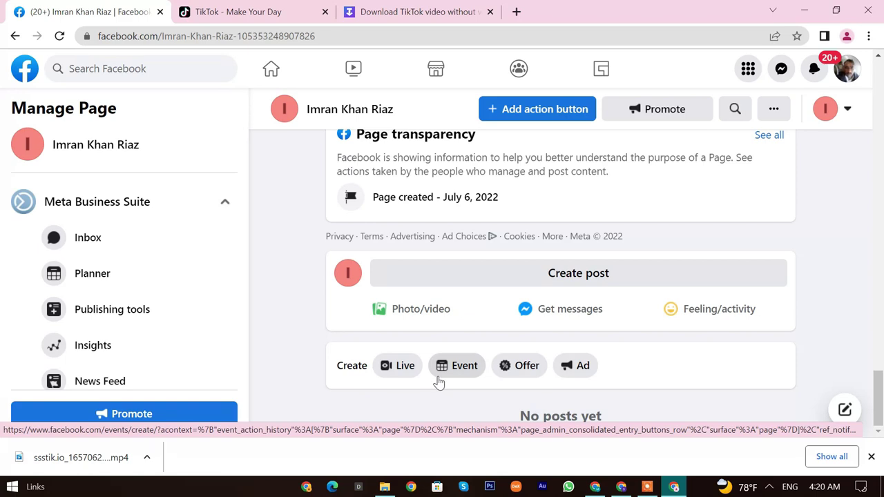
# Close the browser's downloads bar and go from the Page to the Facebook home feed
pyautogui.scroll(5, 504, 147)
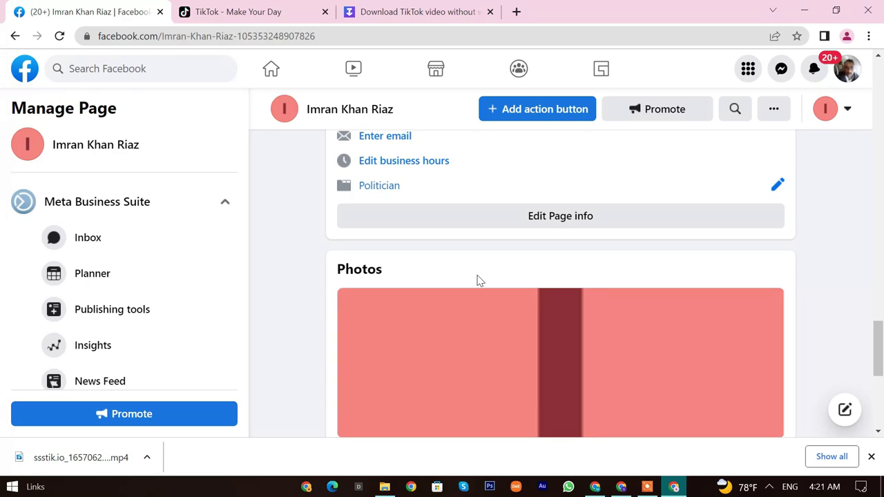
pyautogui.scroll(10, 477, 280)
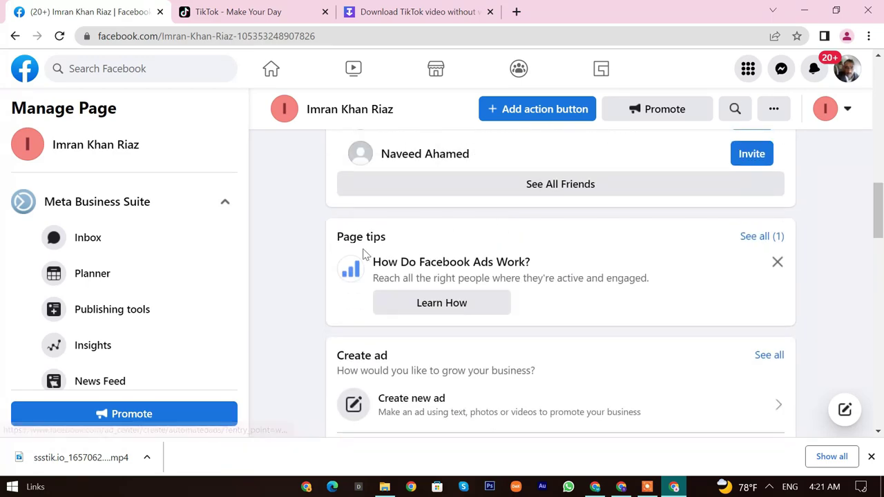
pyautogui.scroll(8, 488, 331)
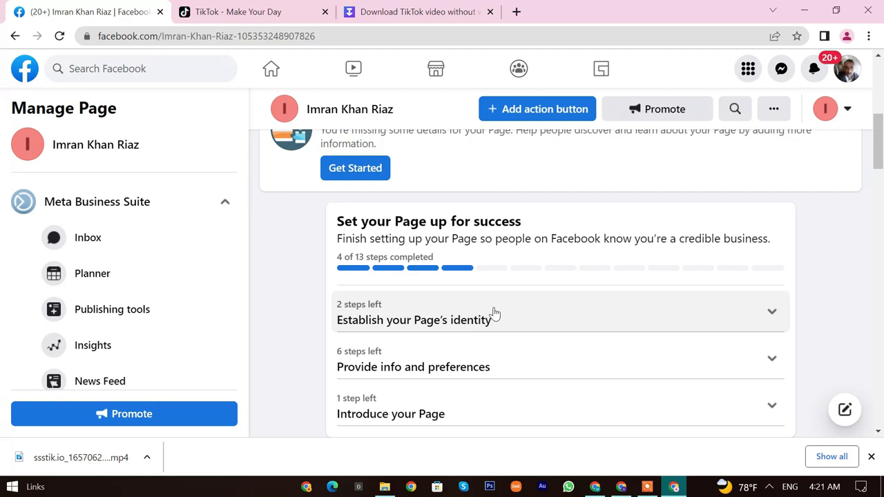
pyautogui.scroll(5, 490, 310)
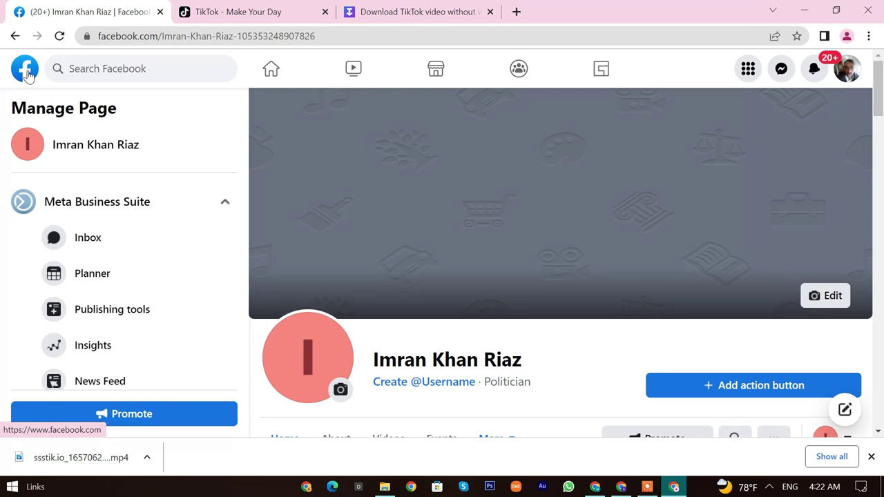
pyautogui.click(871, 456)
pyautogui.click(26, 75)
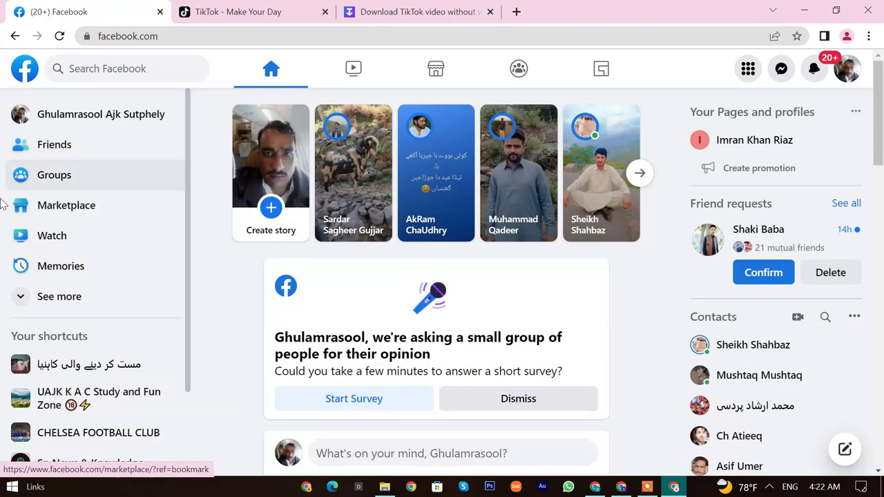
# Open the Pages section, reload it, and open the Imran Khan Riaz Page from the owned Pages
pyautogui.click(63, 296)
pyautogui.scroll(-2, 81, 303)
pyautogui.scroll(-5, 87, 321)
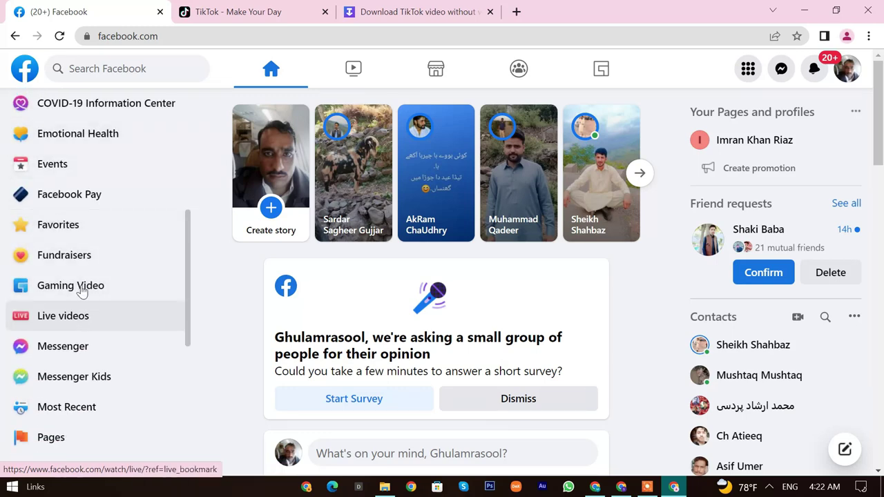
pyautogui.click(87, 307)
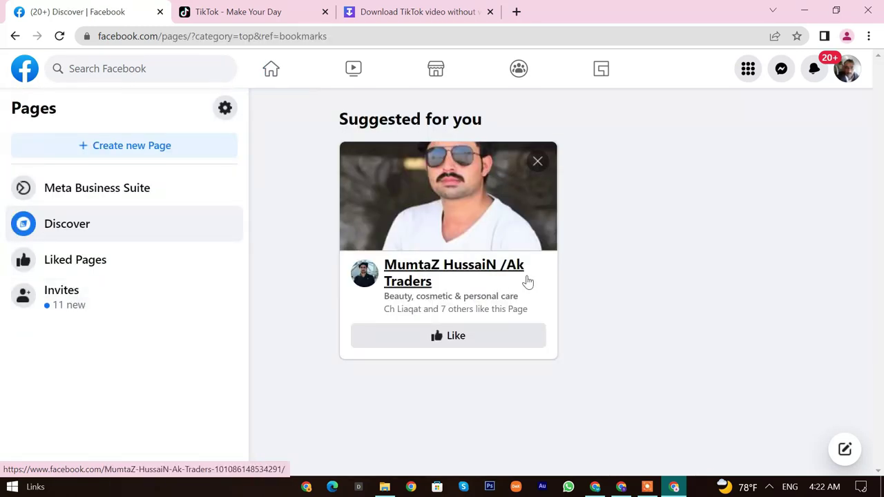
pyautogui.click(58, 37)
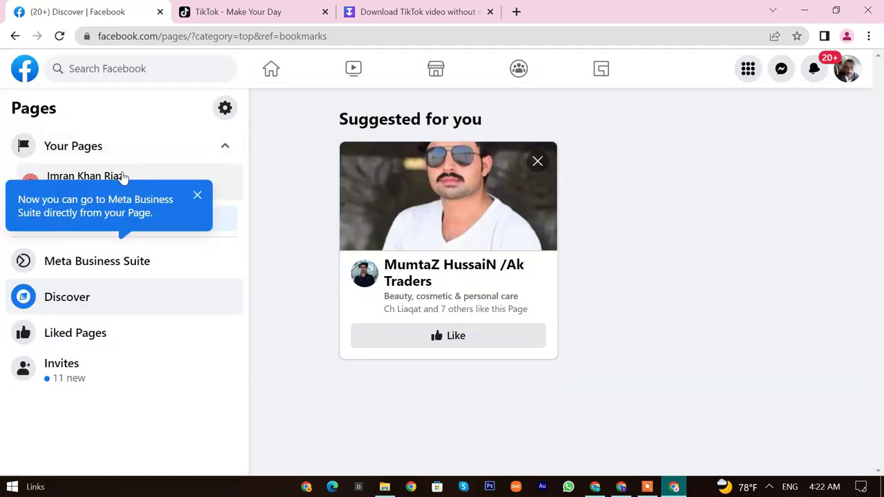
pyautogui.click(114, 181)
# Review the published video post and its caption on the Page
pyautogui.scroll(-5, 541, 269)
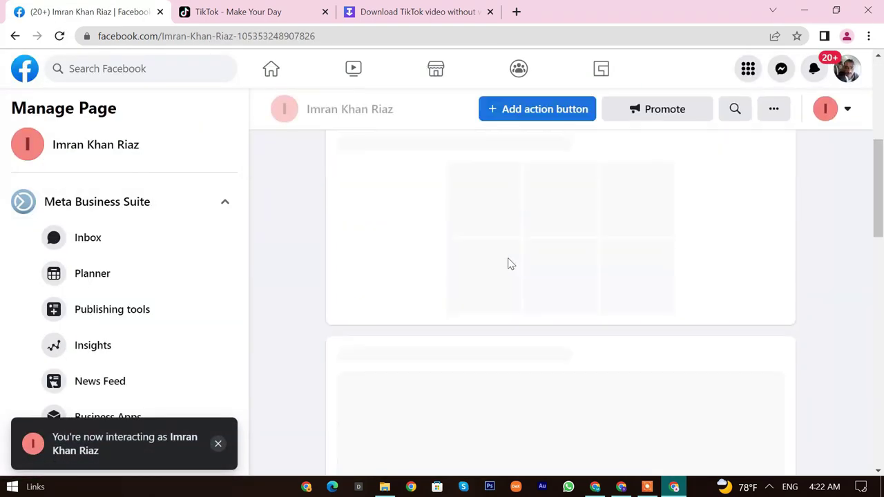
pyautogui.scroll(-15, 493, 321)
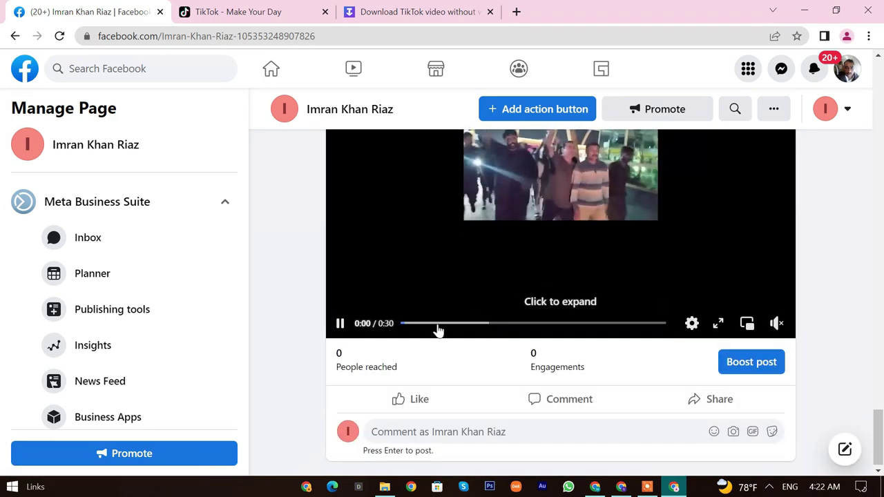
pyautogui.scroll(5, 503, 354)
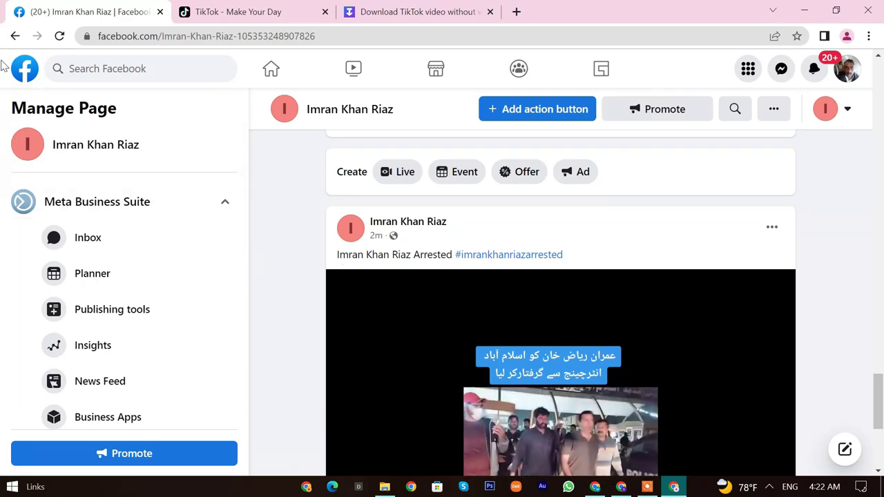
# Show how to reach the Imran Khan Riaz Page from its home feed shortcut, and return to the feed
pyautogui.click(24, 68)
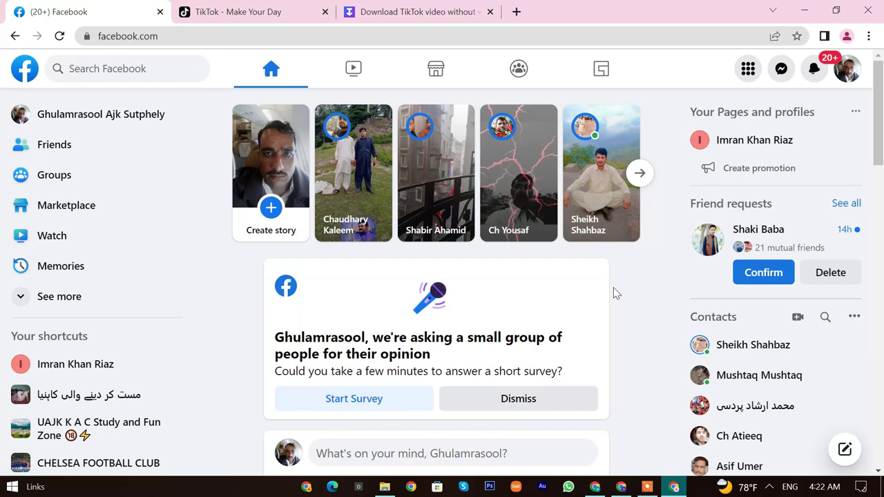
pyautogui.click(131, 365)
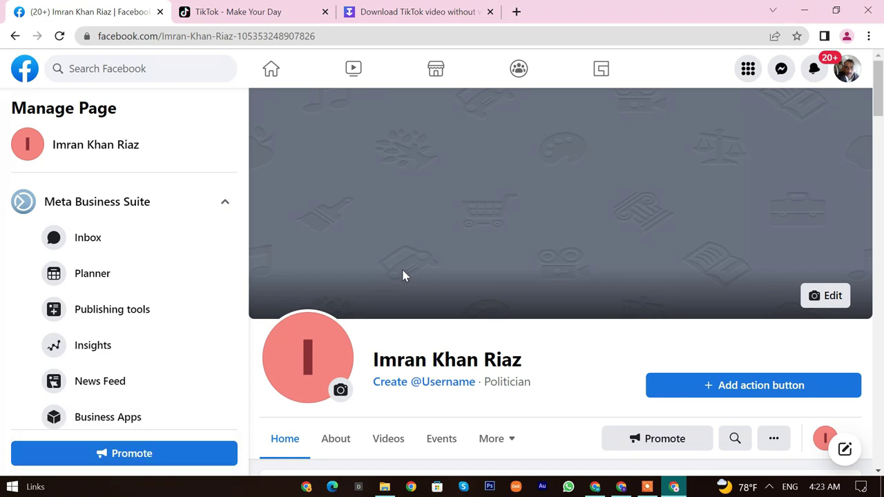
pyautogui.click(24, 69)
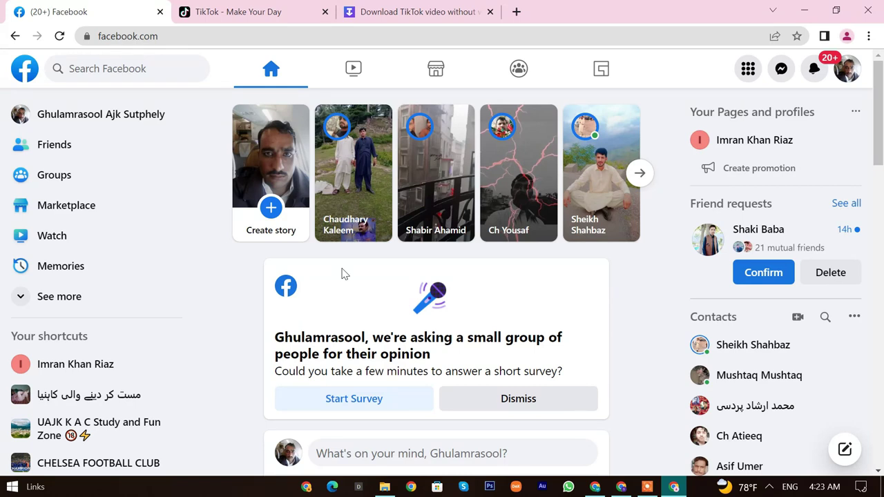
# Search Facebook for "pyara islam" and look through the matching Pages
pyautogui.click(76, 65)
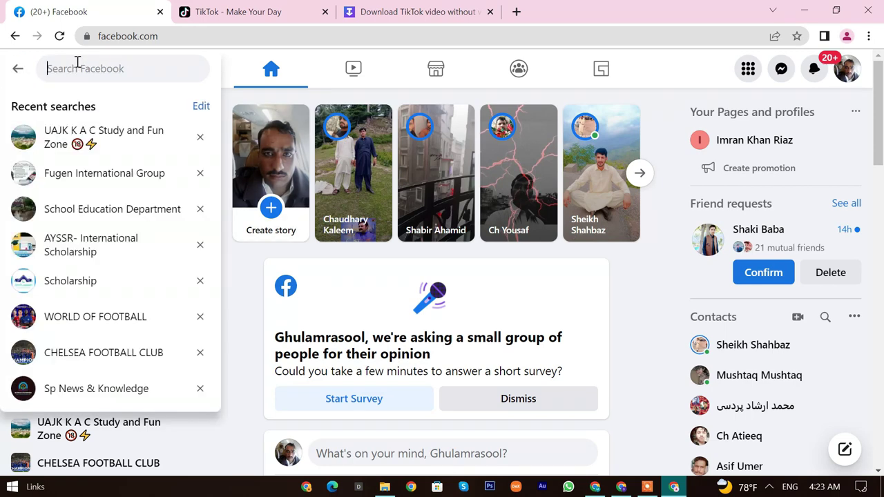
pyautogui.write('py')
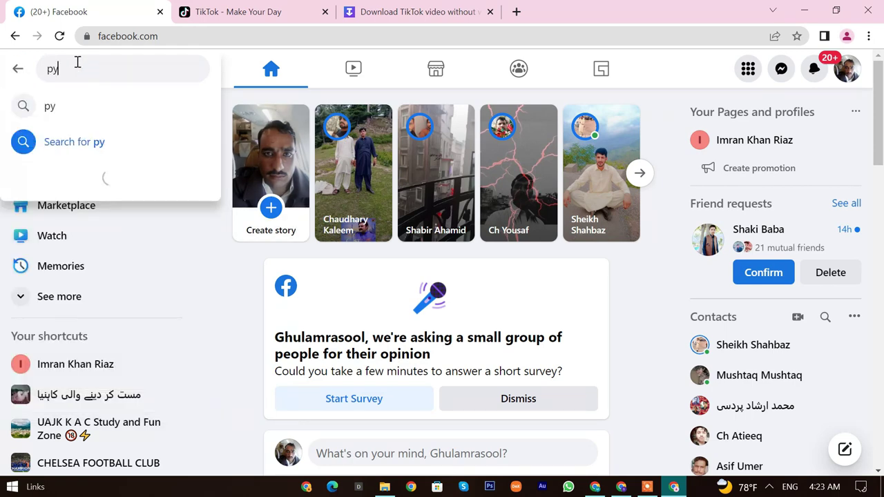
pyautogui.write('art')
pyautogui.press('BackSpace')
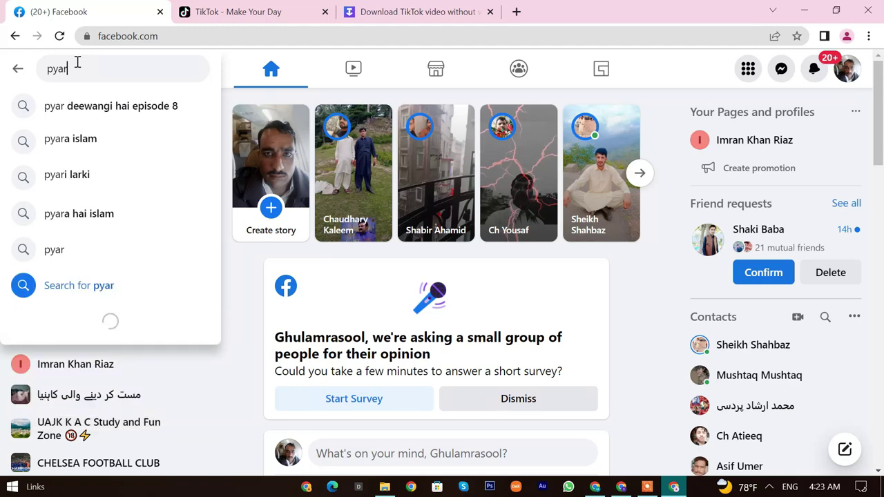
pyautogui.press('Down')
pyautogui.press('Down')
pyautogui.press('Return')
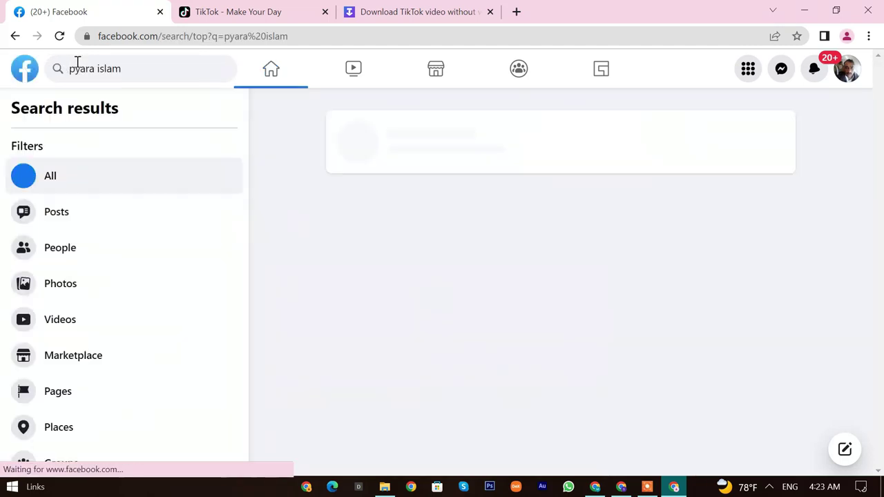
pyautogui.scroll(-3, 476, 221)
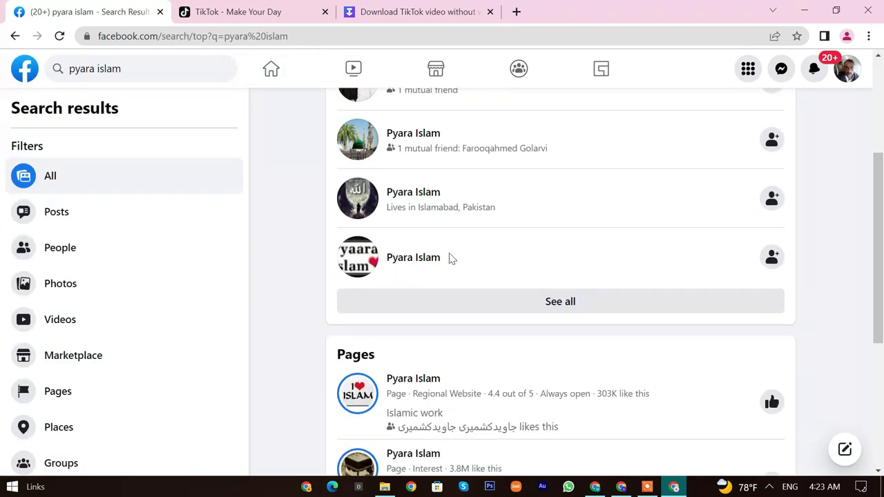
pyautogui.scroll(-2, 385, 392)
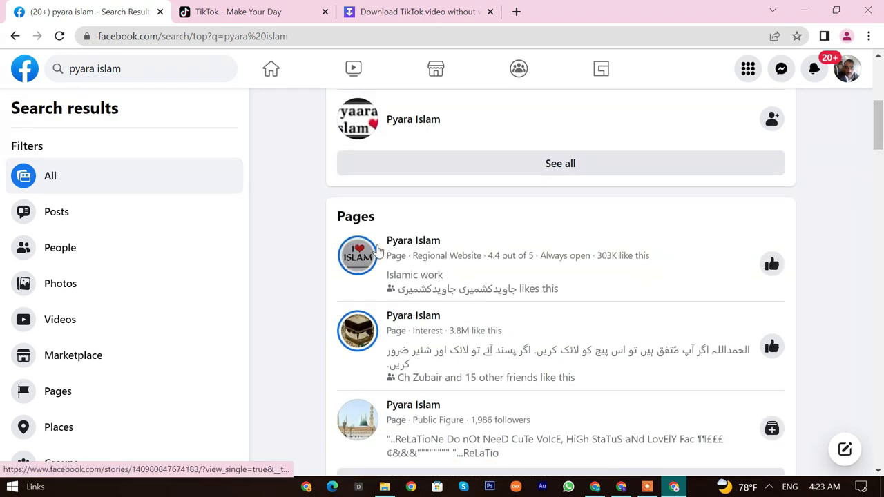